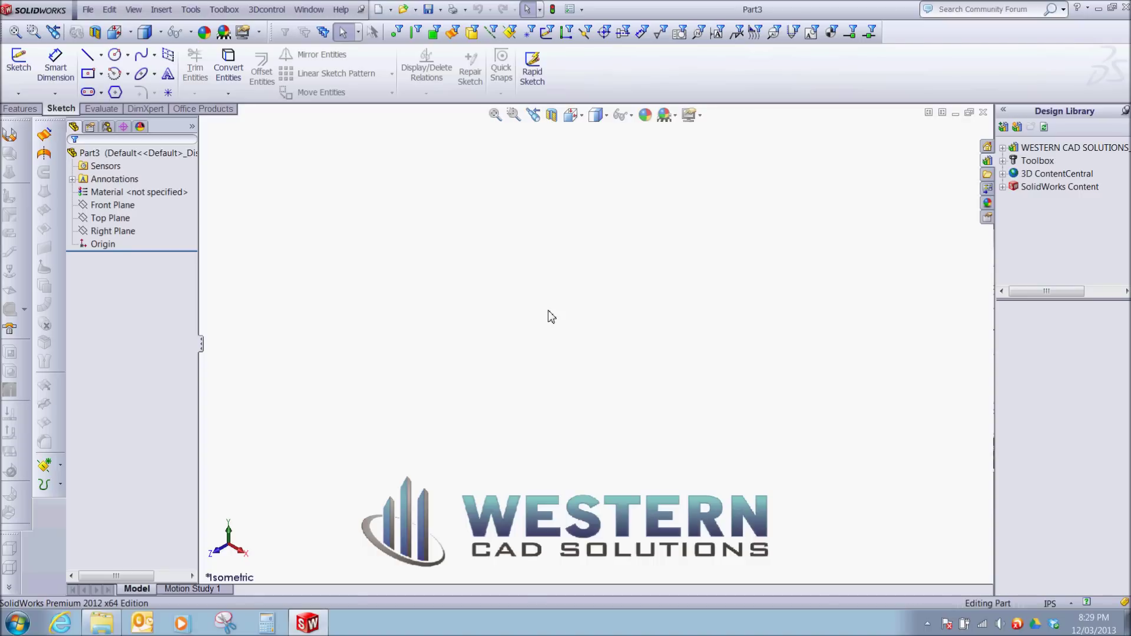
Sketch a centre rectangle on the Top Plane, centred on the origin and about 92.6 in high.
click(120, 221)
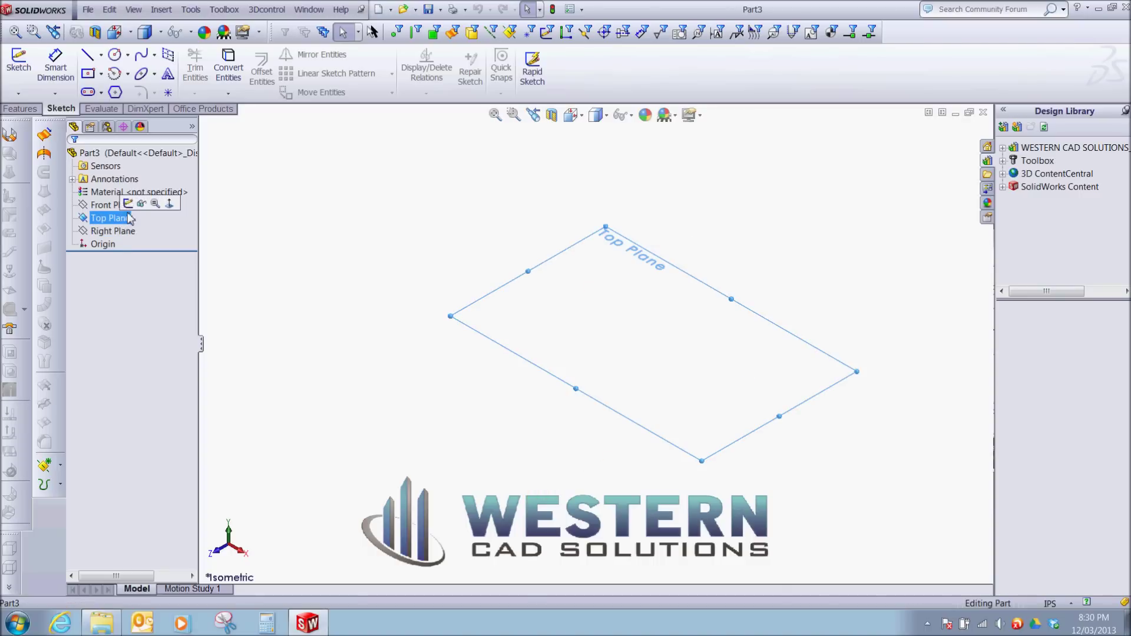
click(133, 203)
key(s)
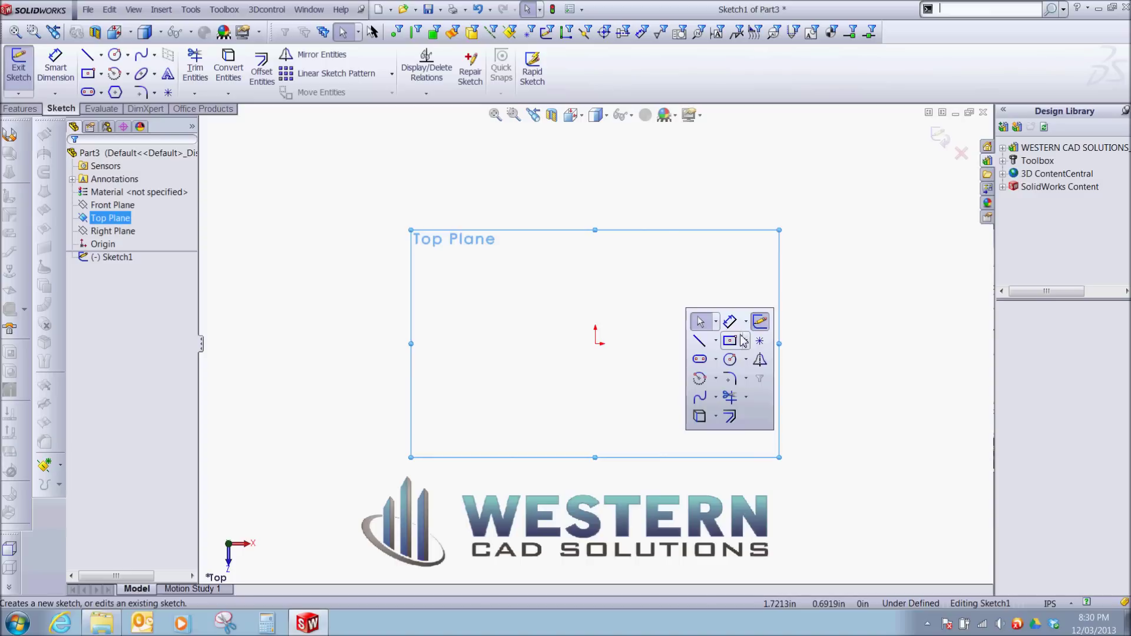
click(735, 341)
click(595, 343)
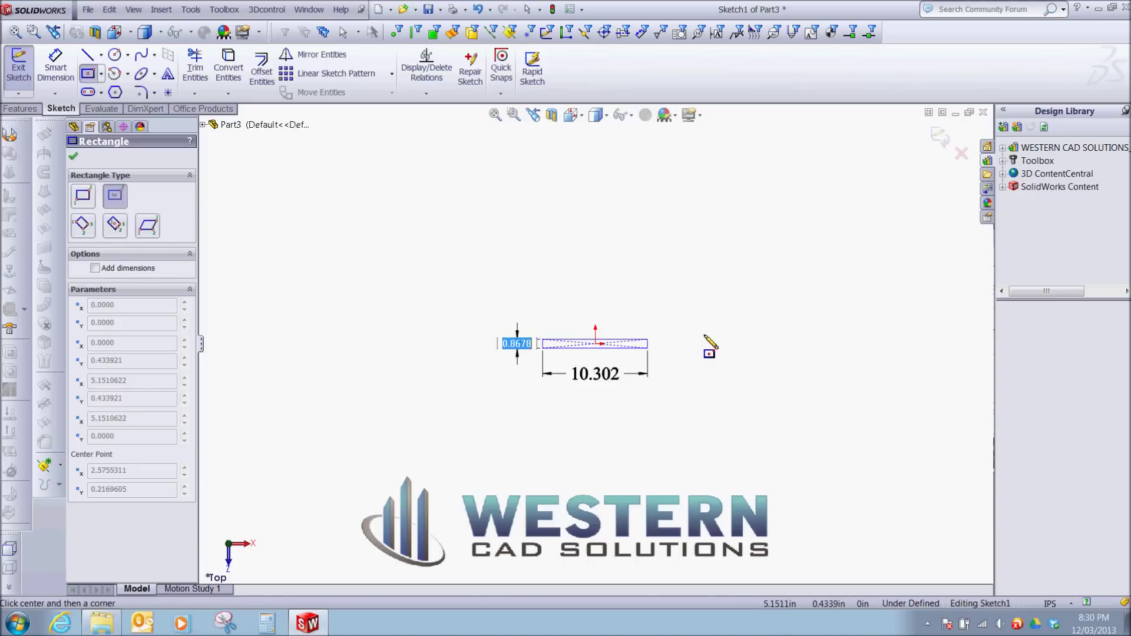
click(816, 252)
key(Escape)
Dimension the rectangle's vertical side at 96 in.
key(s)
click(876, 315)
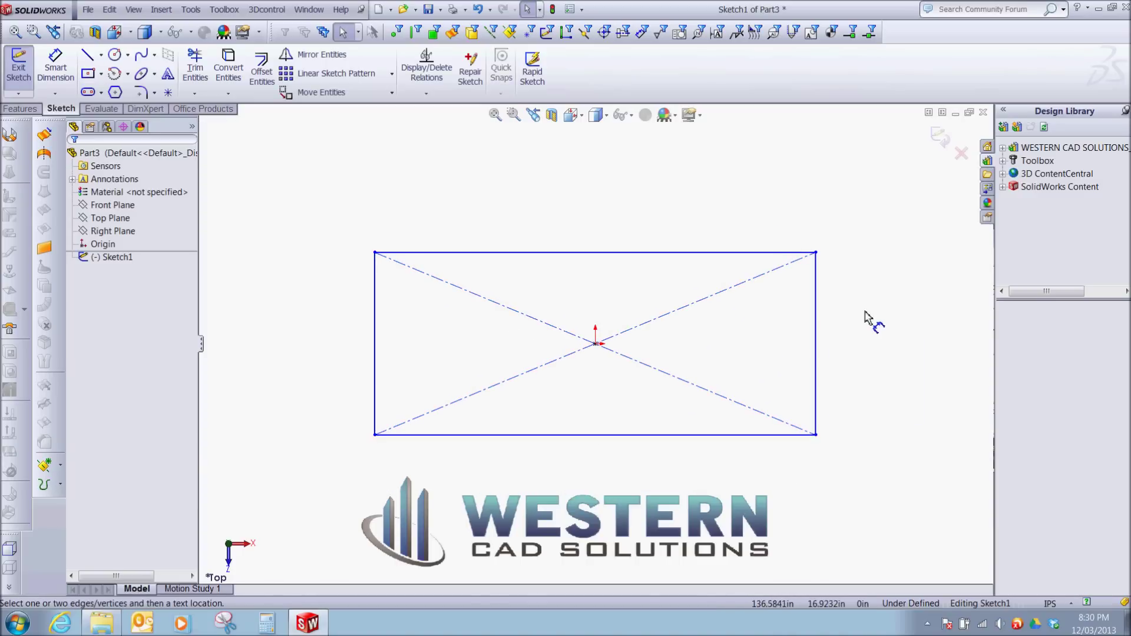
click(817, 312)
click(865, 323)
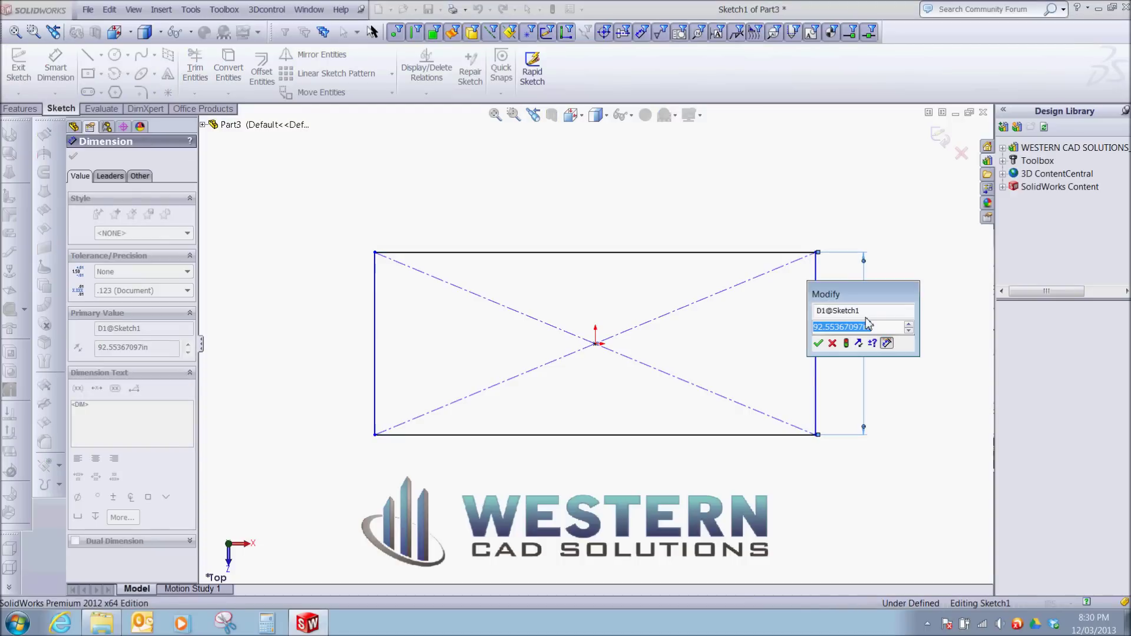
text(96)
key(Return)
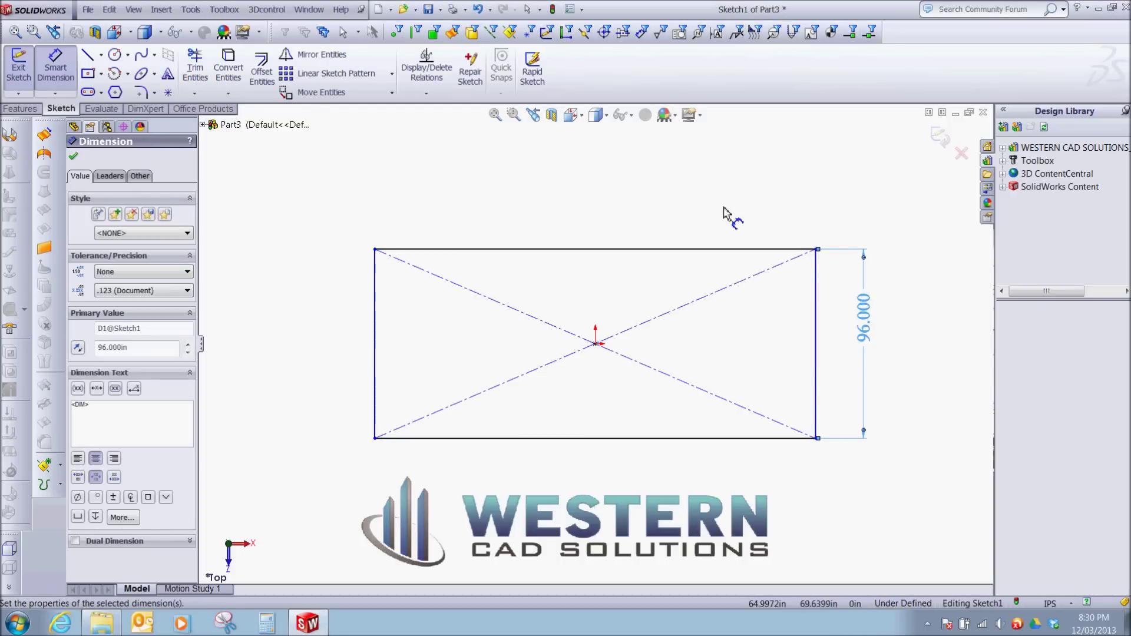
Dimension the rectangle's horizontal side as 40*12 in, fit the sketch in view and leave the dimension command.
click(649, 253)
click(626, 218)
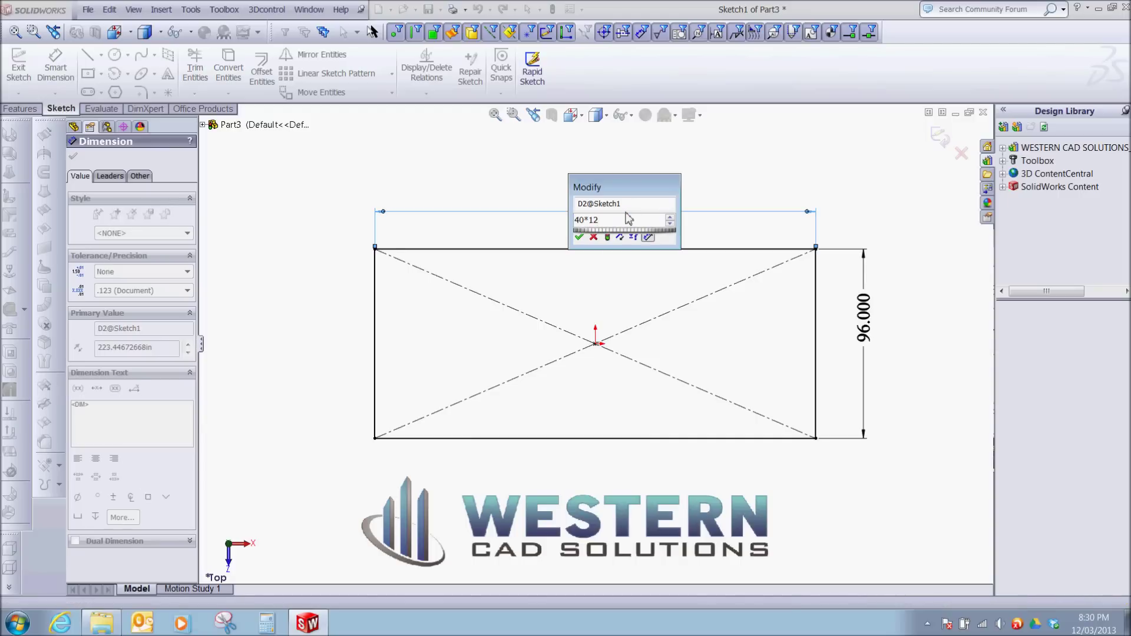
key(Return)
key(f)
key(Escape)
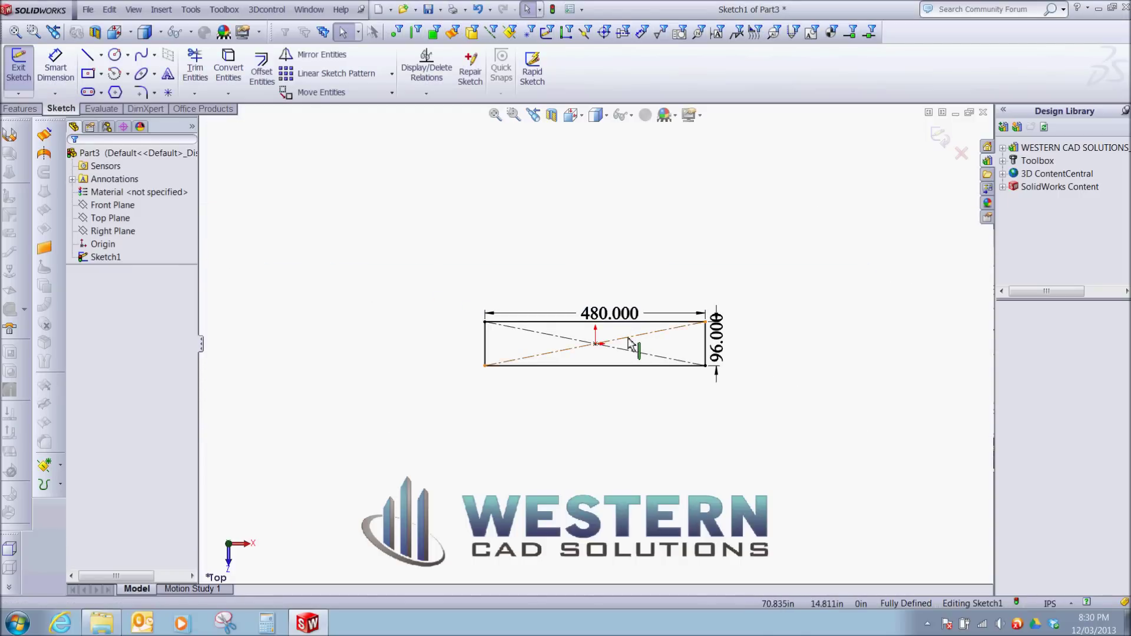
Sketch a second centre rectangle about the origin, narrower than the first and about 167 in high.
key(s)
click(672, 371)
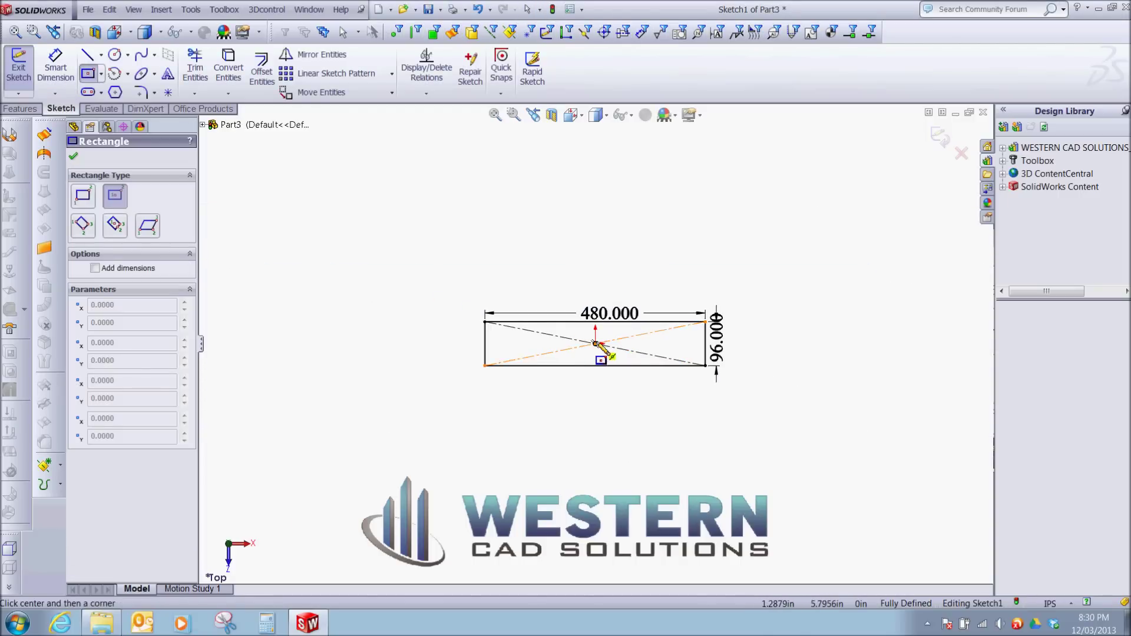
click(595, 344)
scroll(675, 309, down, 3)
click(670, 302)
key(Escape)
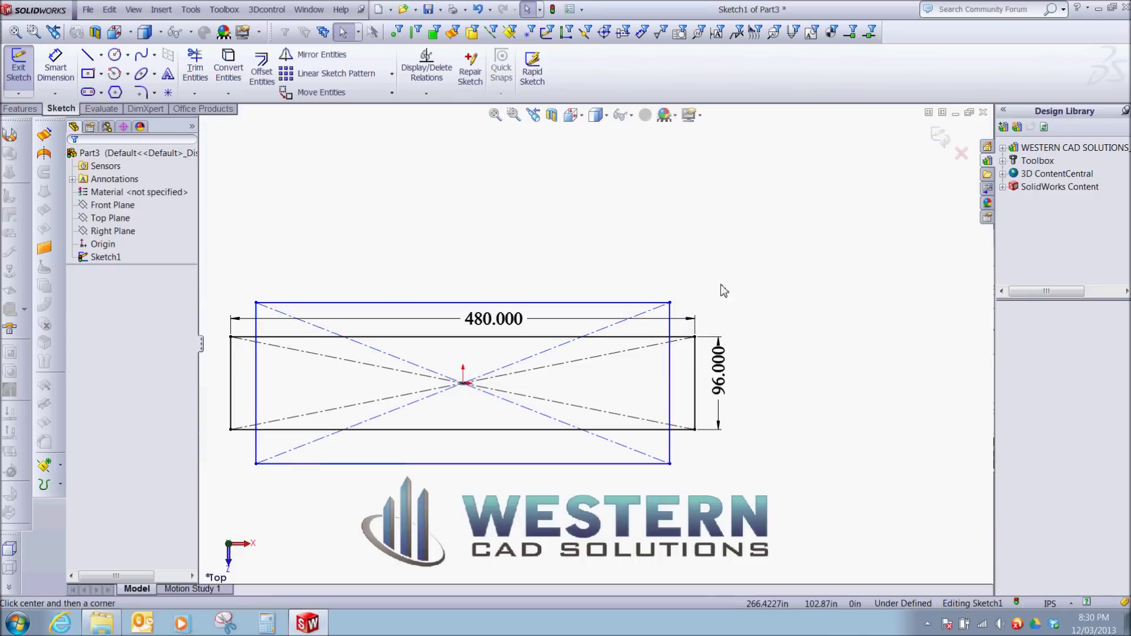
Dimension the second rectangle's vertical side at 144 in.
key(s)
click(760, 301)
click(672, 323)
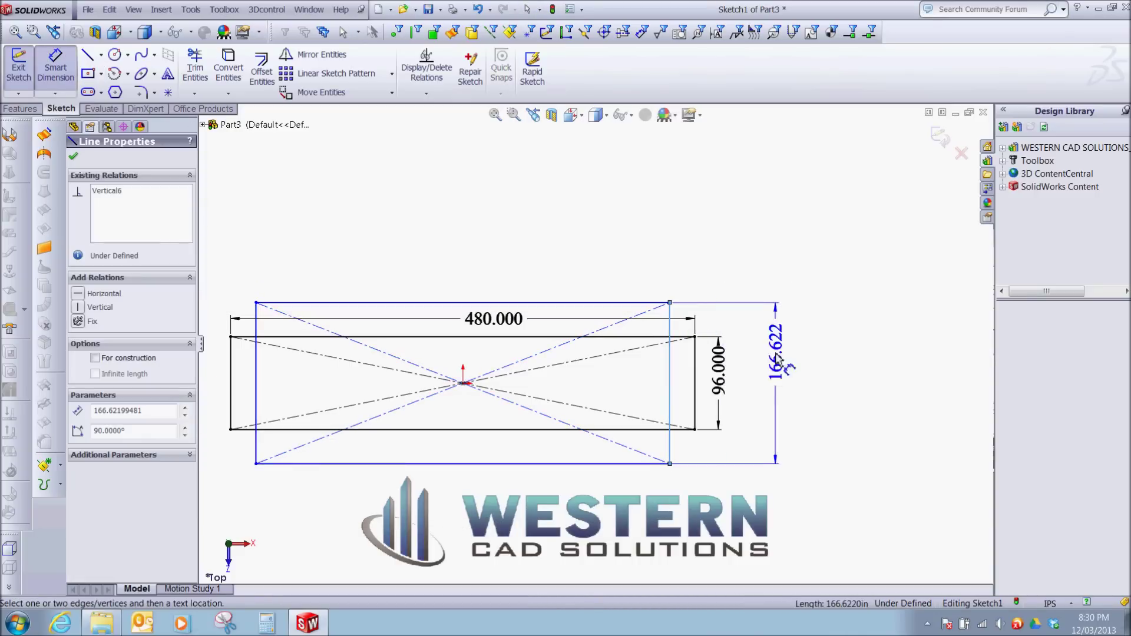
click(788, 376)
text(1)
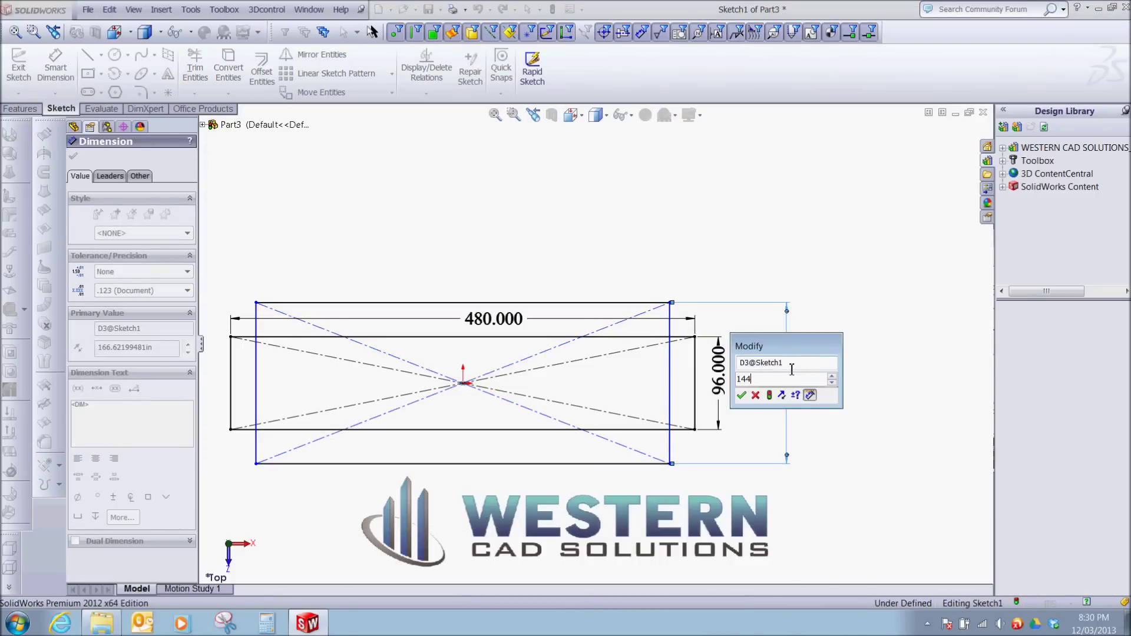
text(44)
key(Return)
Set the distance between the two rectangles' right-hand vertical sides to 18 in and finish the sketch.
scroll(719, 342, down, 4)
click(644, 342)
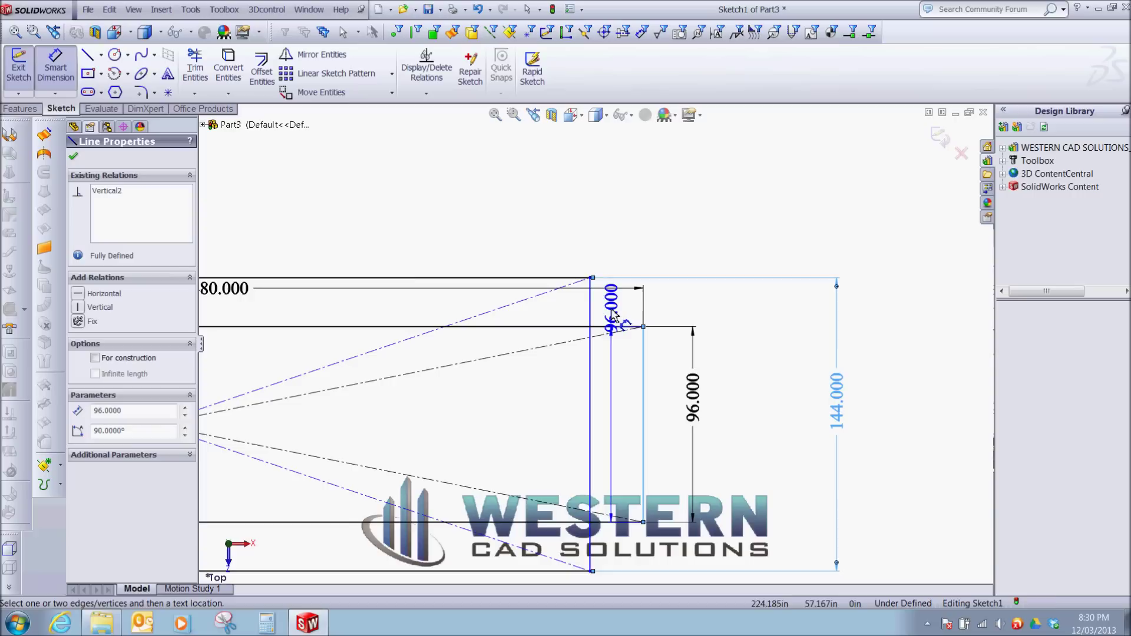
click(591, 304)
click(702, 227)
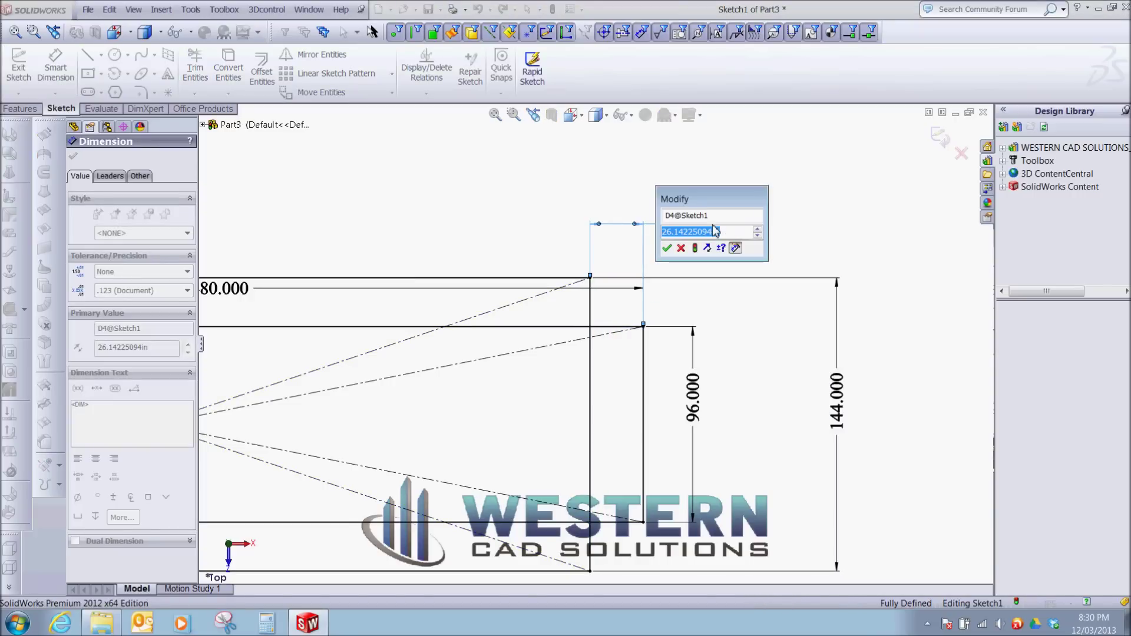
key(Return)
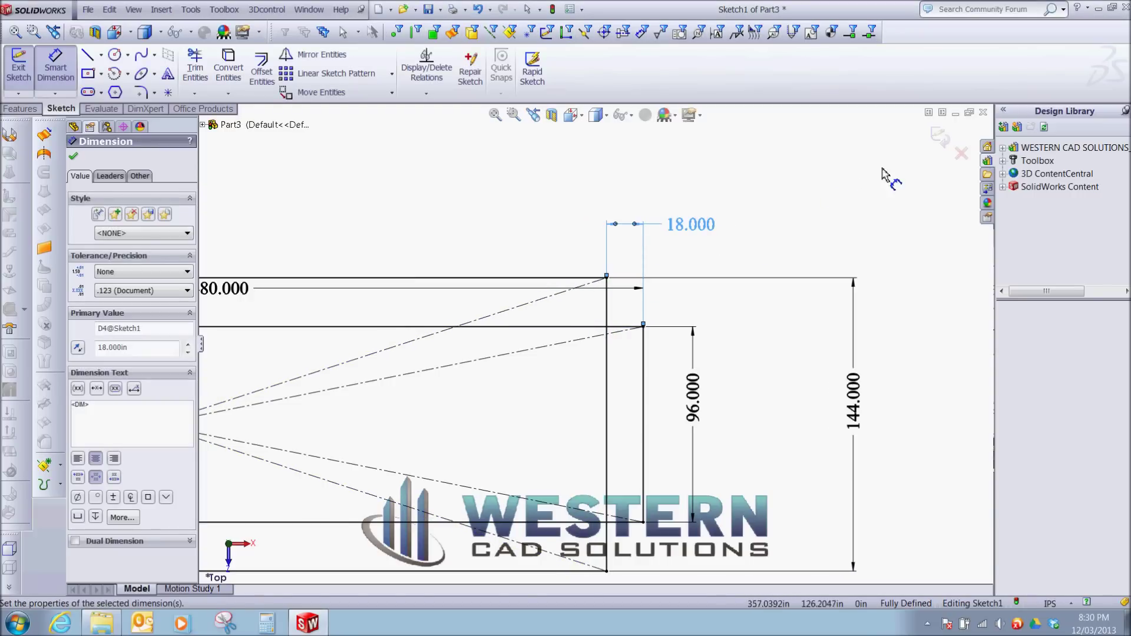
click(939, 138)
Start a W12x045 W FLANGE structural member along the front long side of the 96 in wide rectangle, in isometric view.
key(space)
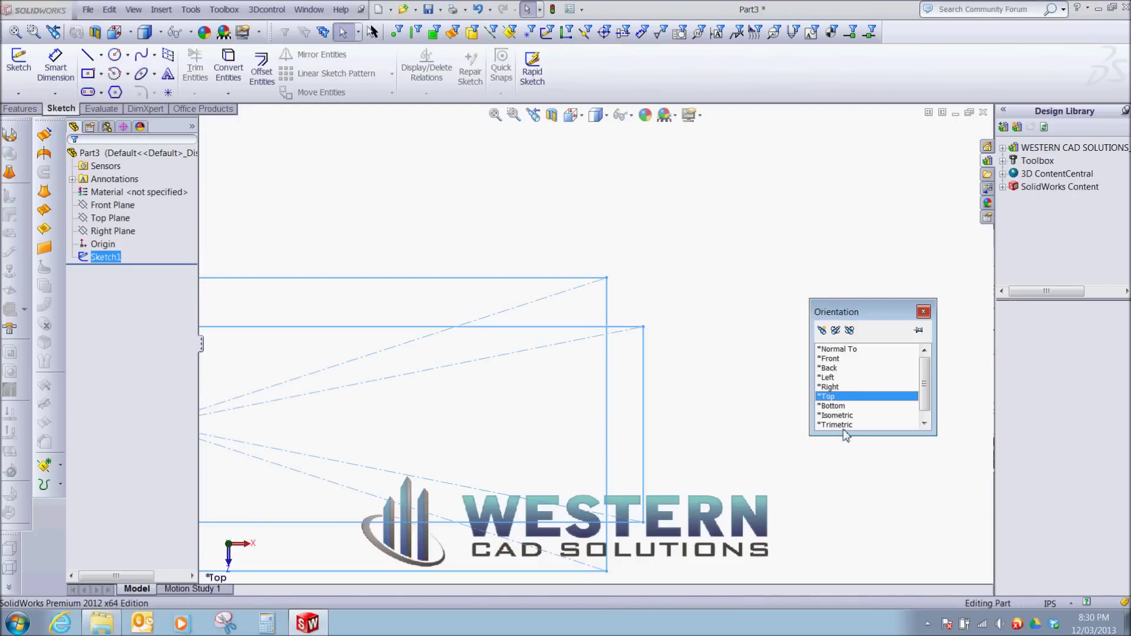
click(836, 414)
key(s)
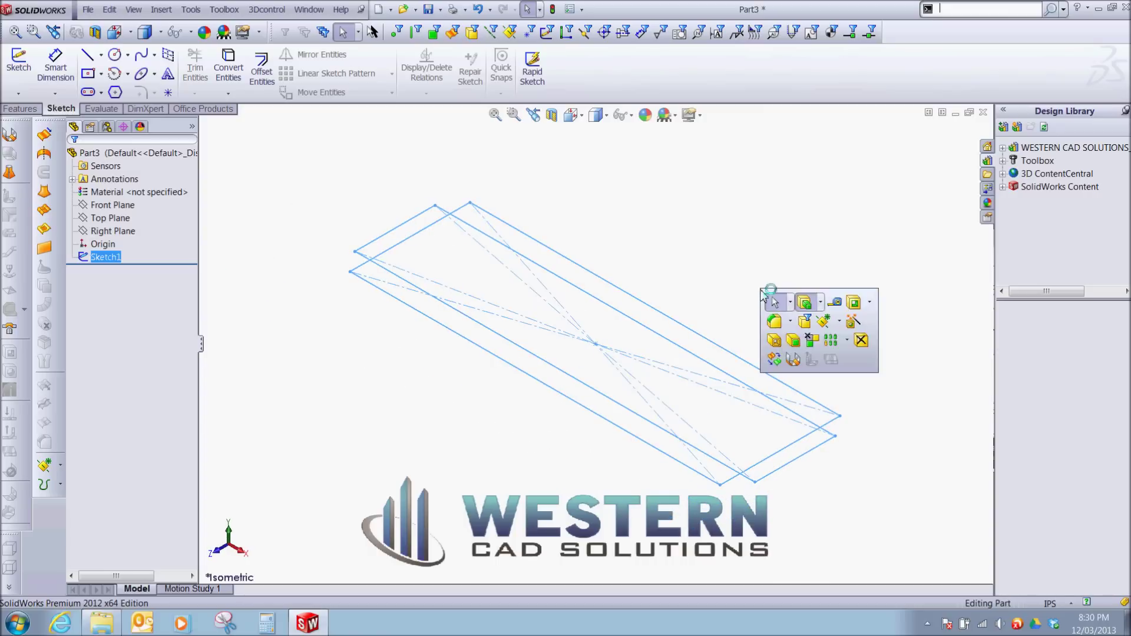
click(775, 340)
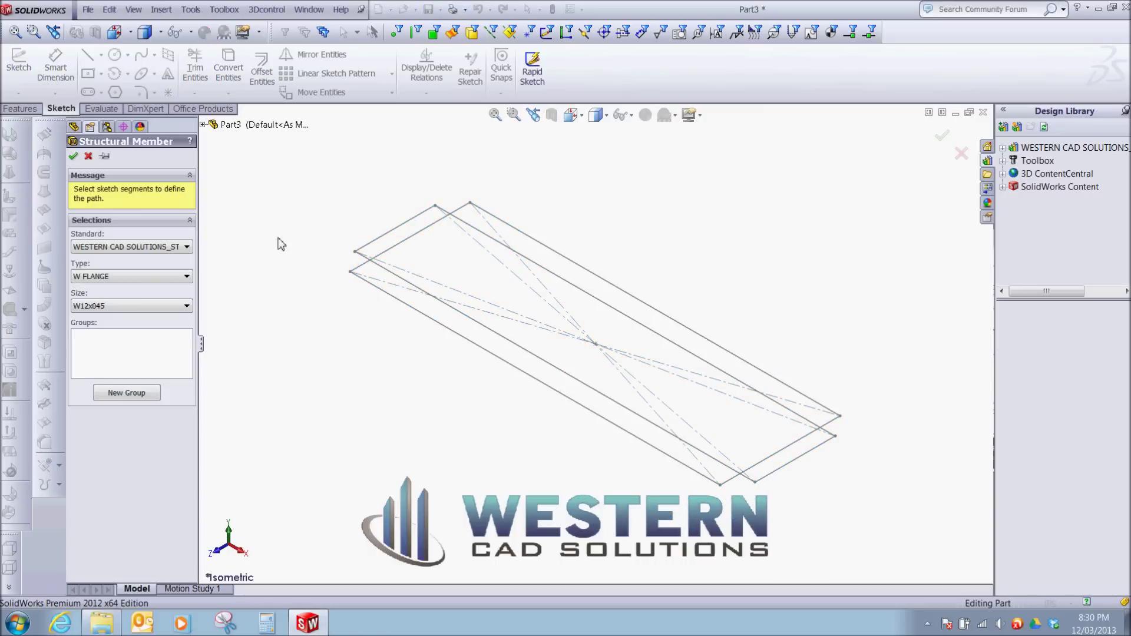
scroll(359, 259, down, 3)
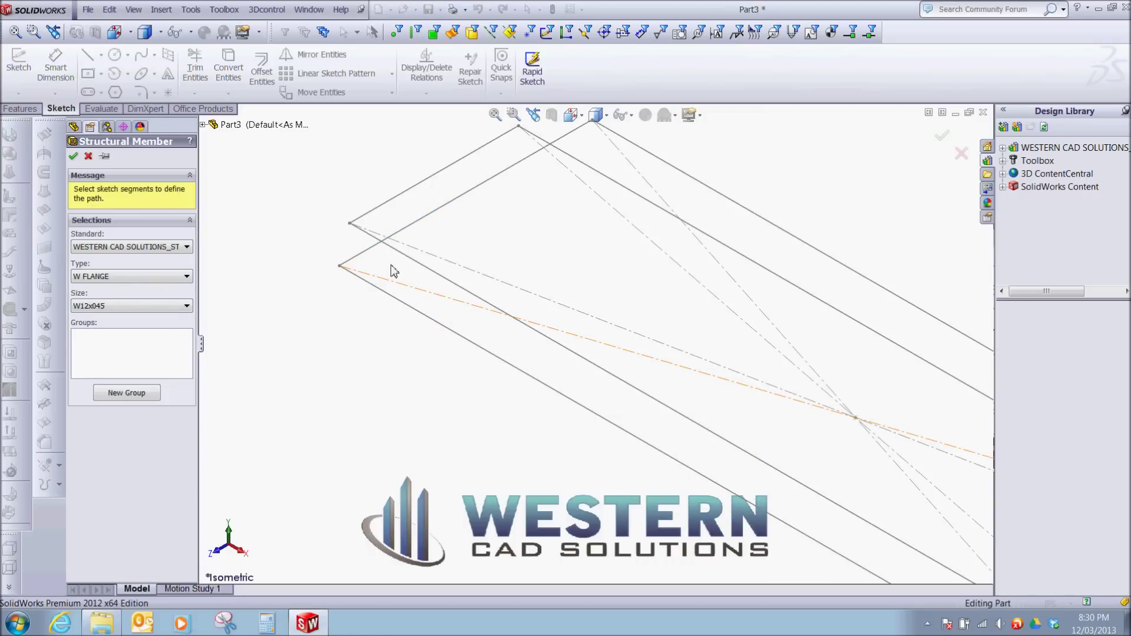
click(394, 250)
Relocate the beam profile so the path runs through the outer top corner of its upper flange, and create the member.
scroll(142, 459, down, 3)
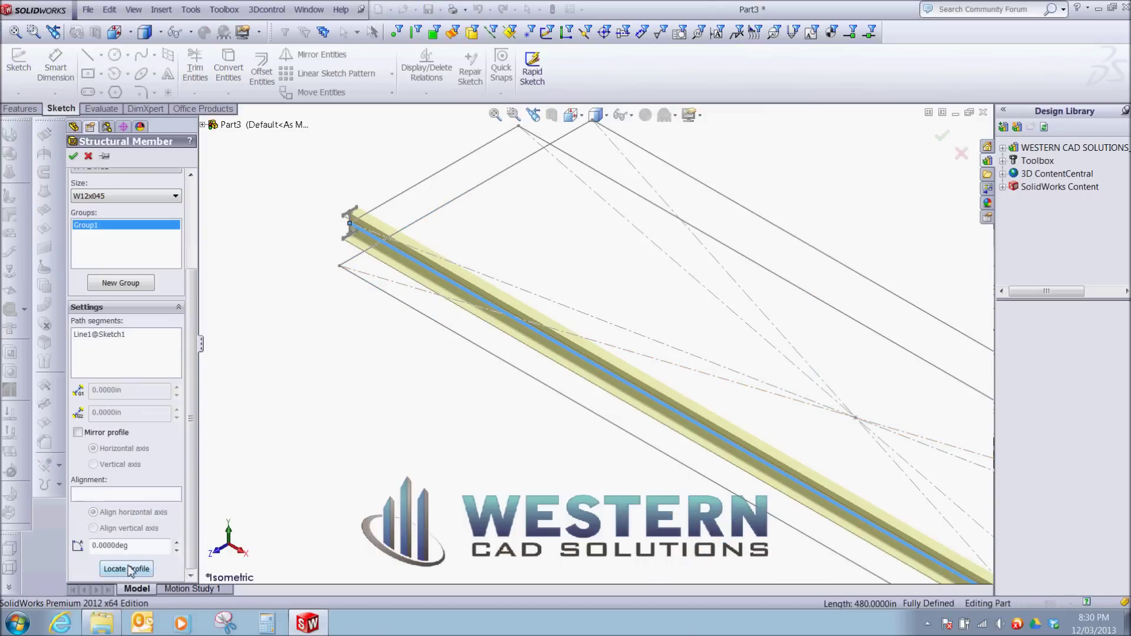
click(126, 569)
click(508, 243)
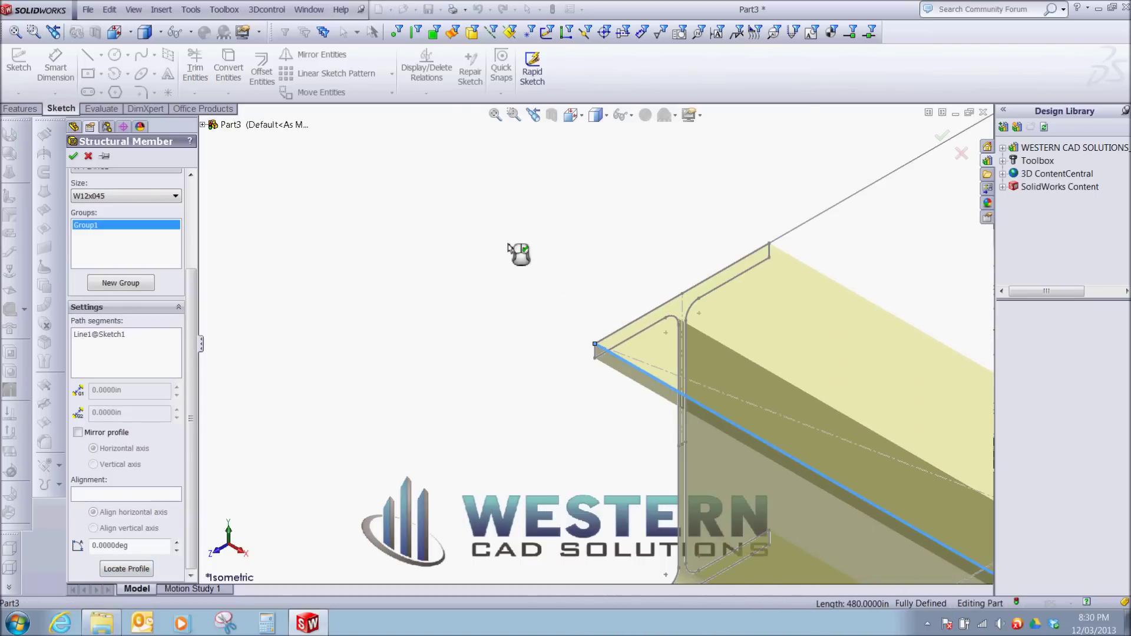
click(941, 137)
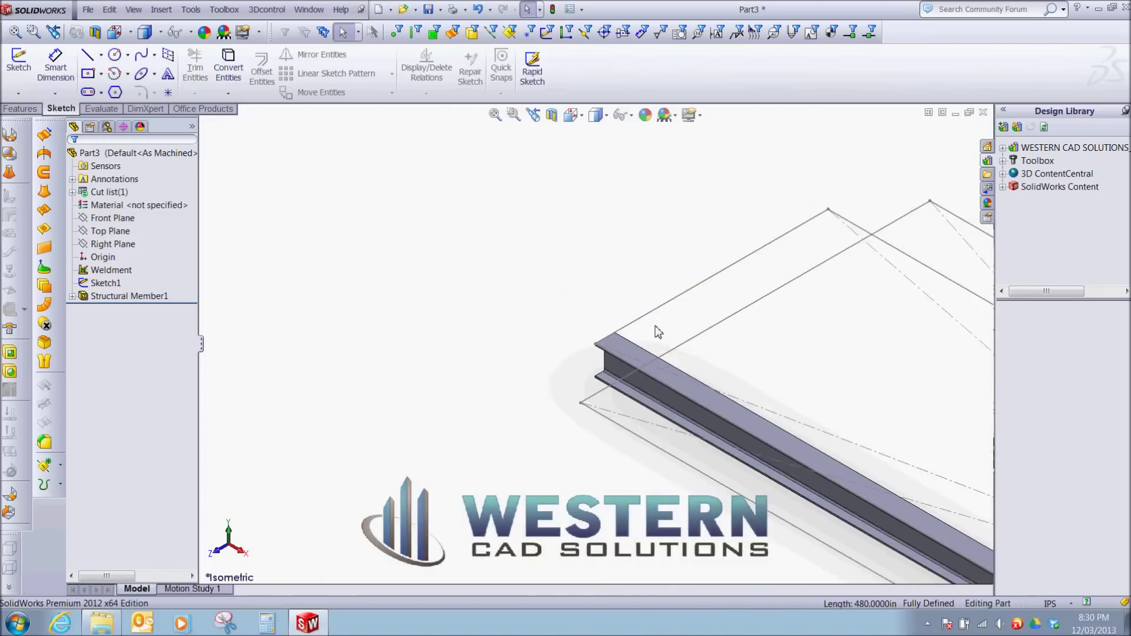
Sketch a circle about 4.6 in in diameter near the beam's right end, on the outer edge face of the lower flange.
middle_drag(658, 331, 799, 446)
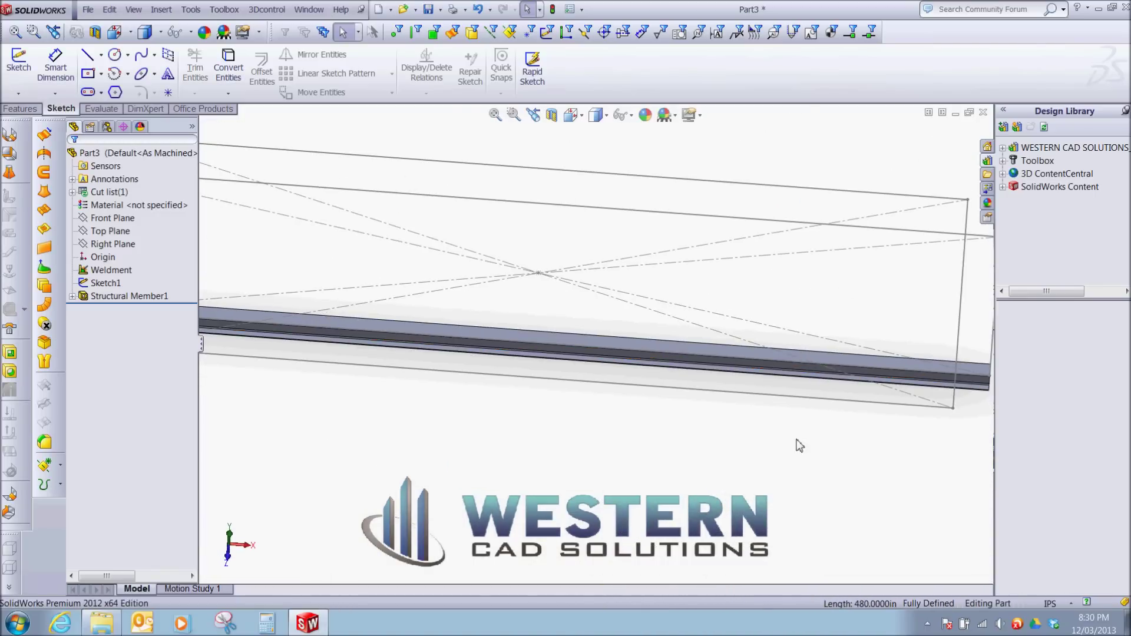
scroll(692, 354, down, 8)
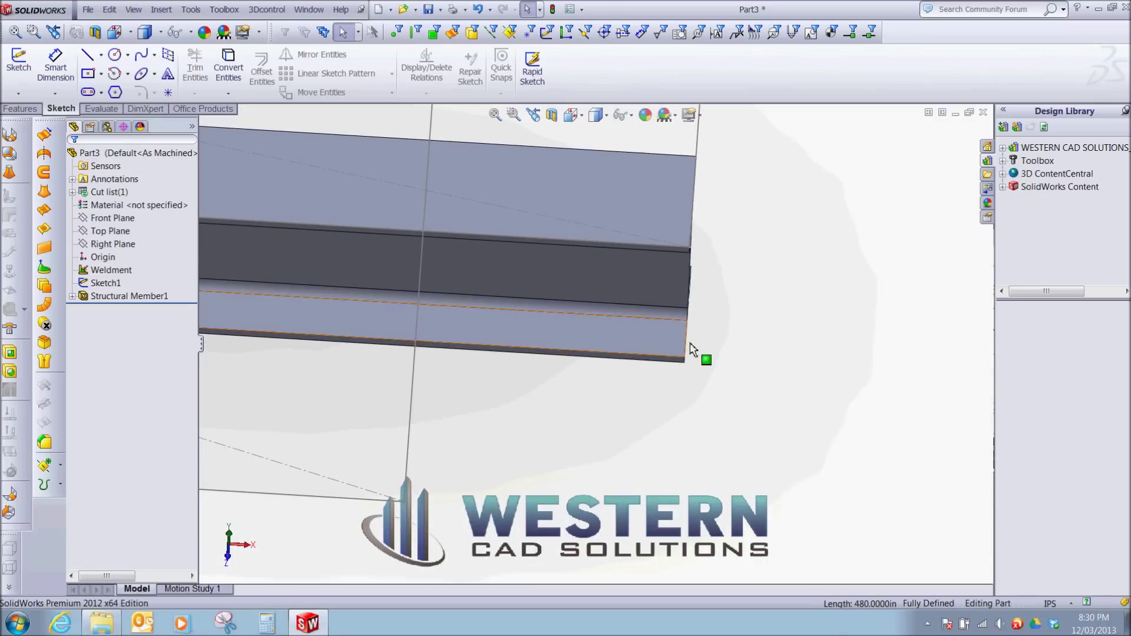
scroll(666, 365, down, 1)
click(669, 353)
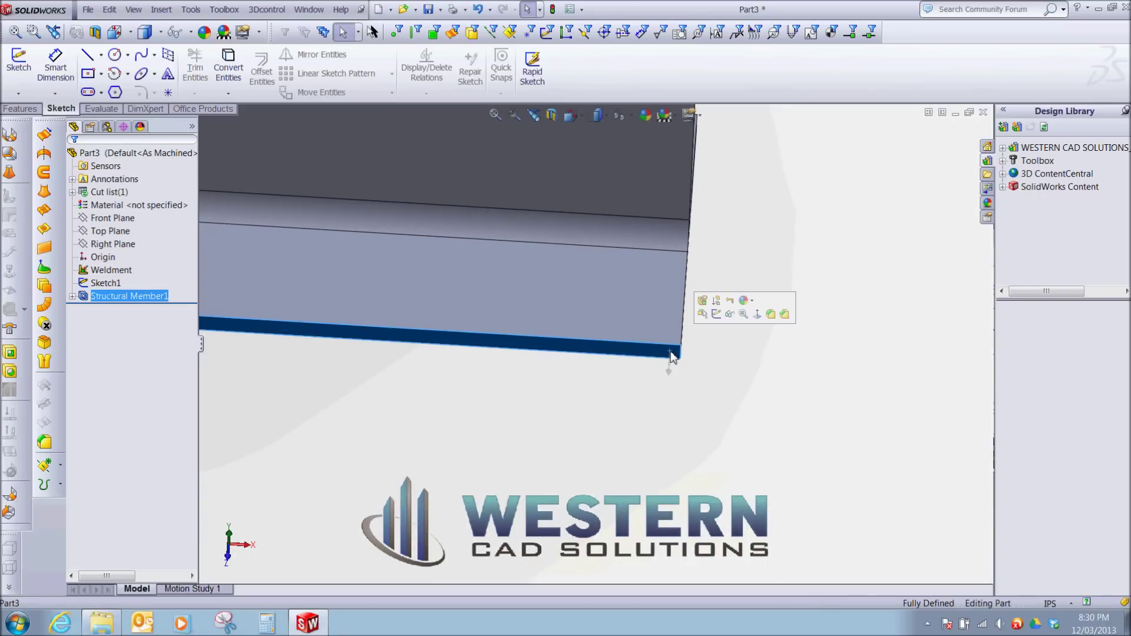
click(719, 316)
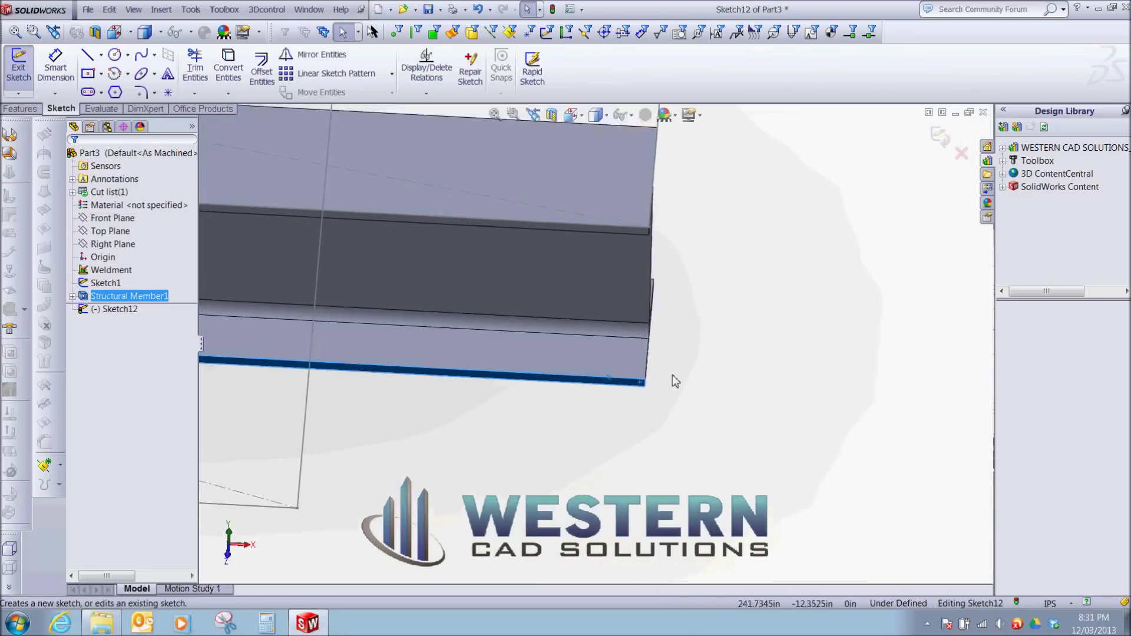
key(s)
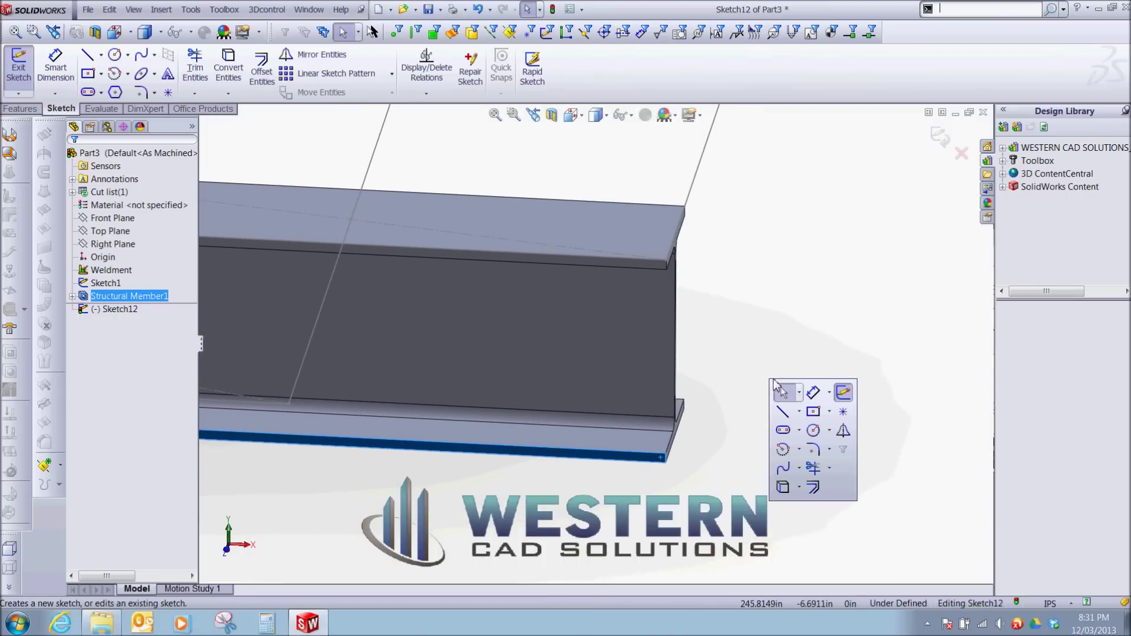
click(812, 430)
drag(601, 341, 639, 325)
key(Escape)
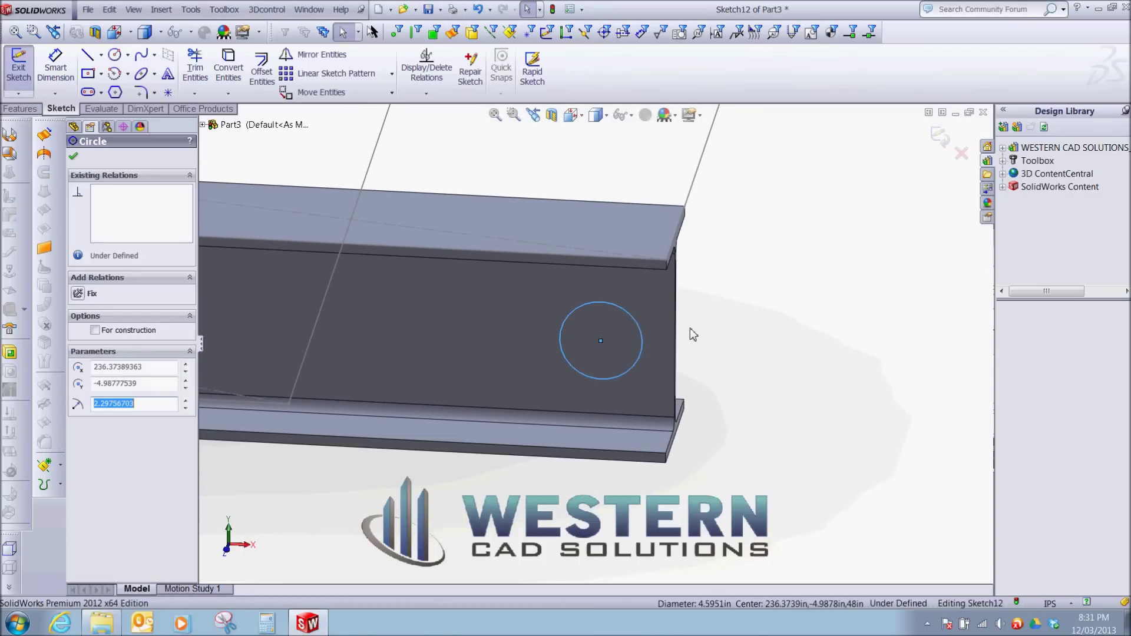
click(734, 354)
Dimension the circle's diameter at 6.625 in.
key(s)
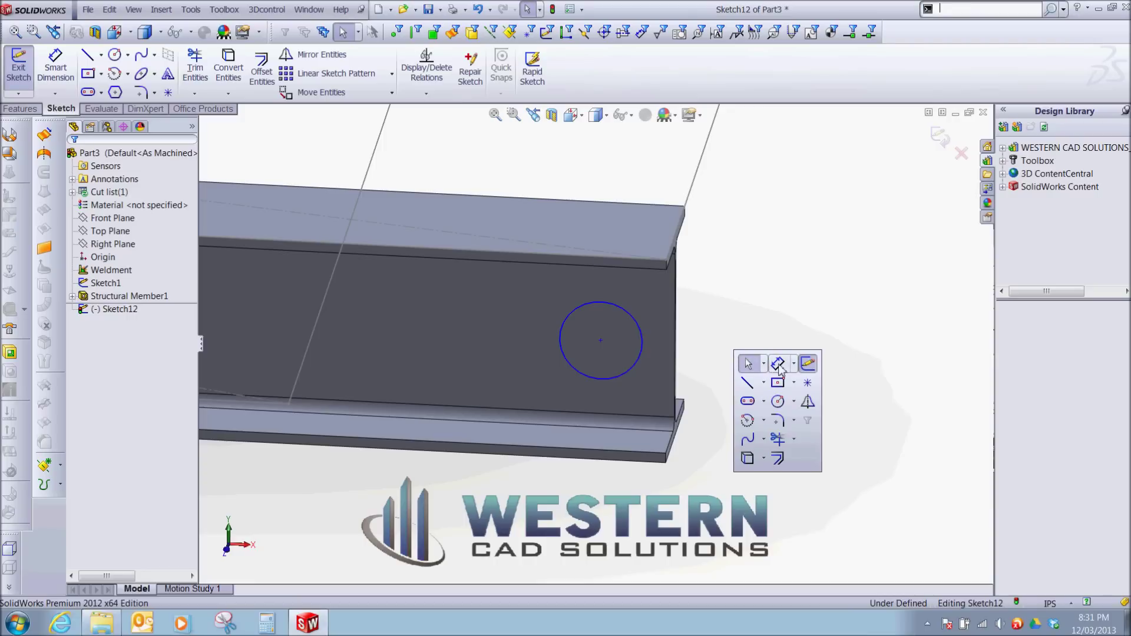
click(778, 364)
click(640, 325)
click(740, 348)
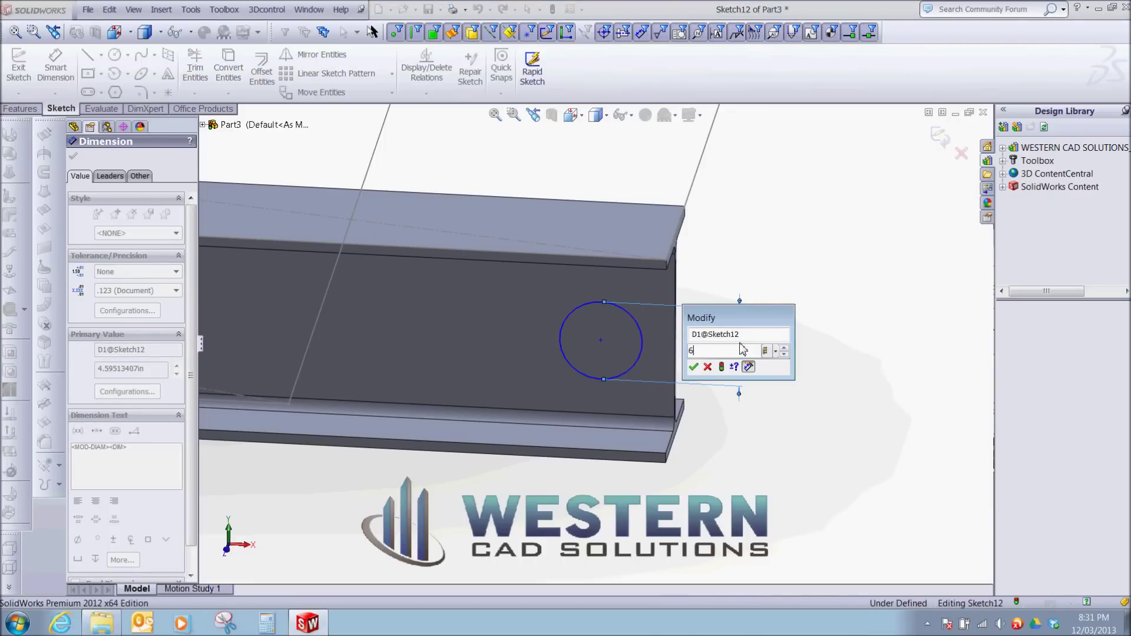
key(Return)
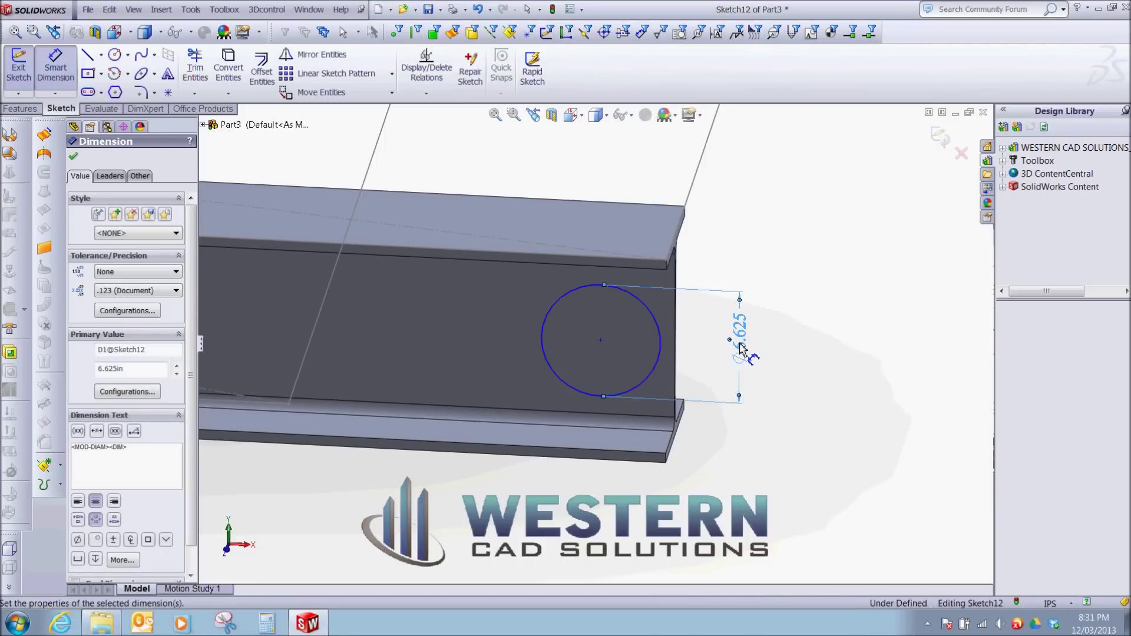
Make the circle tangent to the vertical end edge of the beam's web and to the lower edge of the upper flange.
click(662, 344)
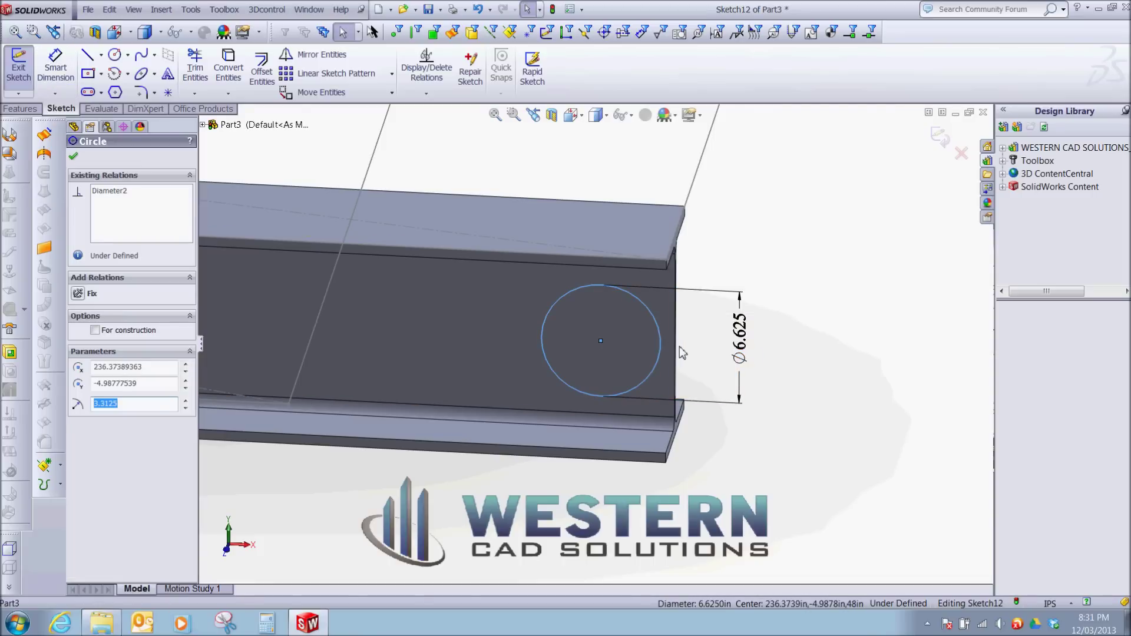
ctrl+click(678, 353)
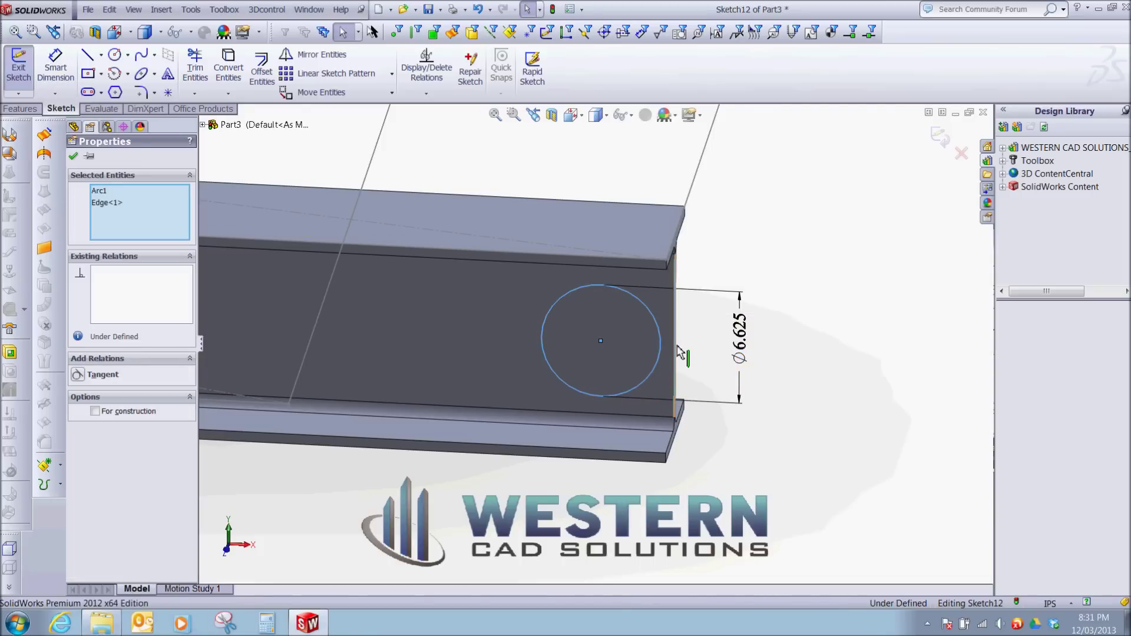
click(715, 307)
scroll(619, 302, down, 3)
click(607, 290)
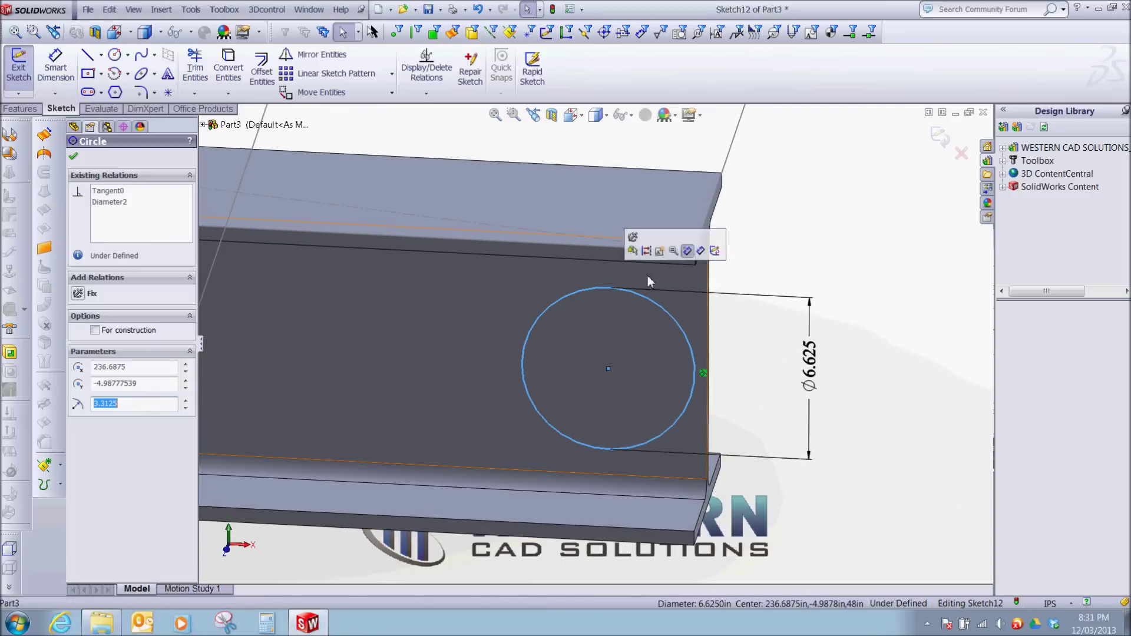
ctrl+click(595, 260)
click(627, 211)
scroll(651, 295, up, 3)
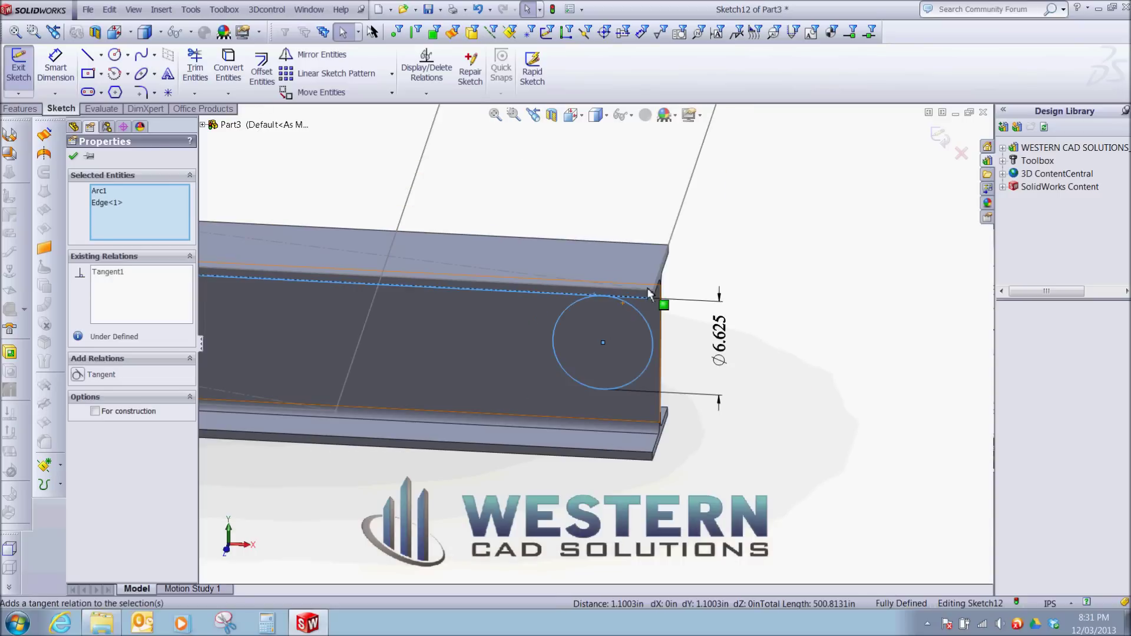
Sketch a sloped line from the circle's lower right side down to the upper outer edge of the lower flange.
click(664, 314)
key(s)
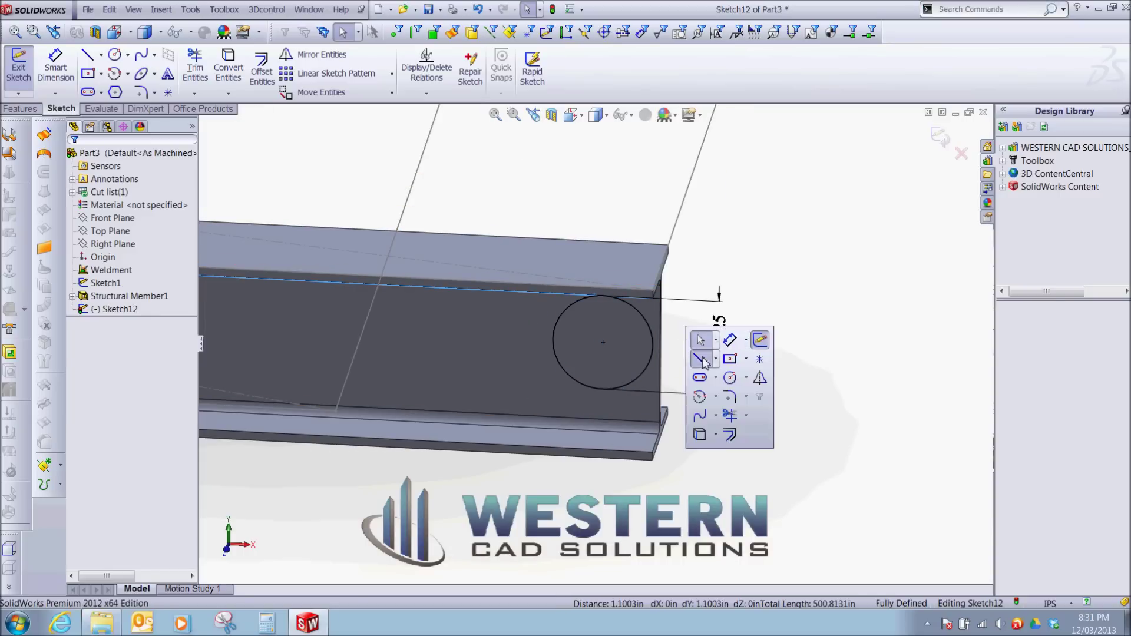
click(702, 357)
scroll(636, 401, down, 3)
click(637, 356)
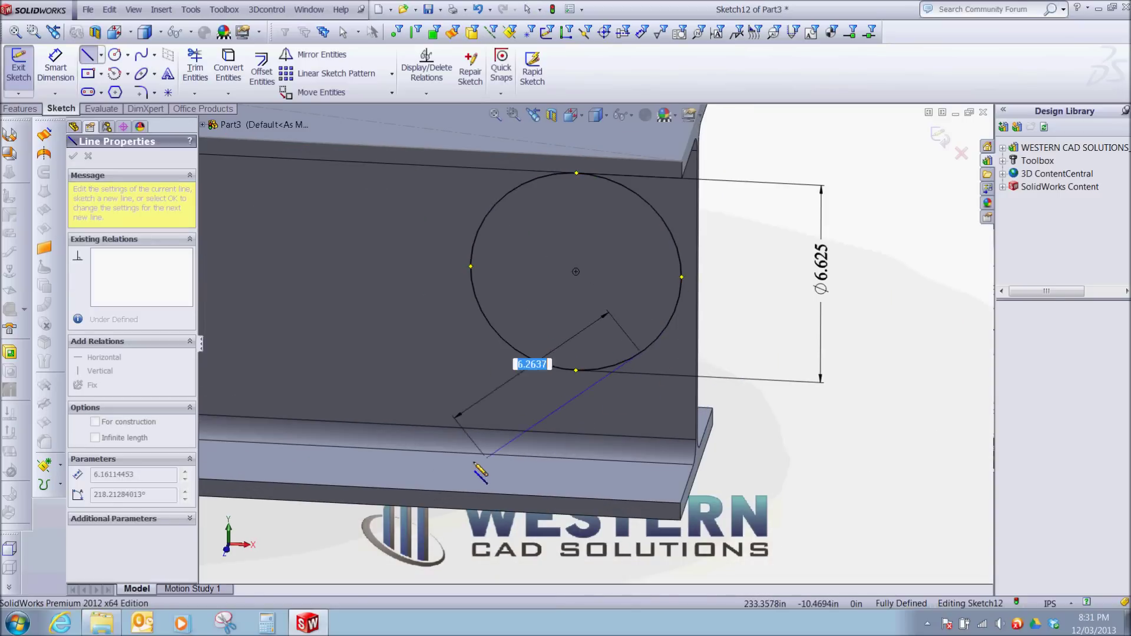
scroll(389, 512, down, 3)
click(398, 470)
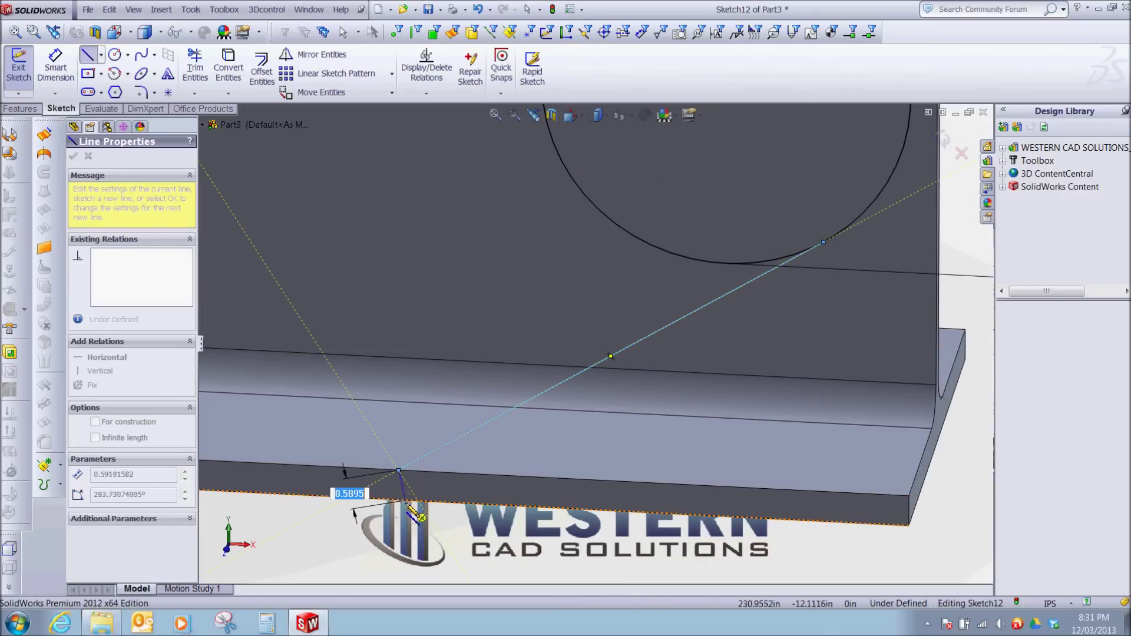
Continue the line chain down across the flange thickness, along its lower edge to the end corner, and vertically up to the circle's right side.
click(399, 500)
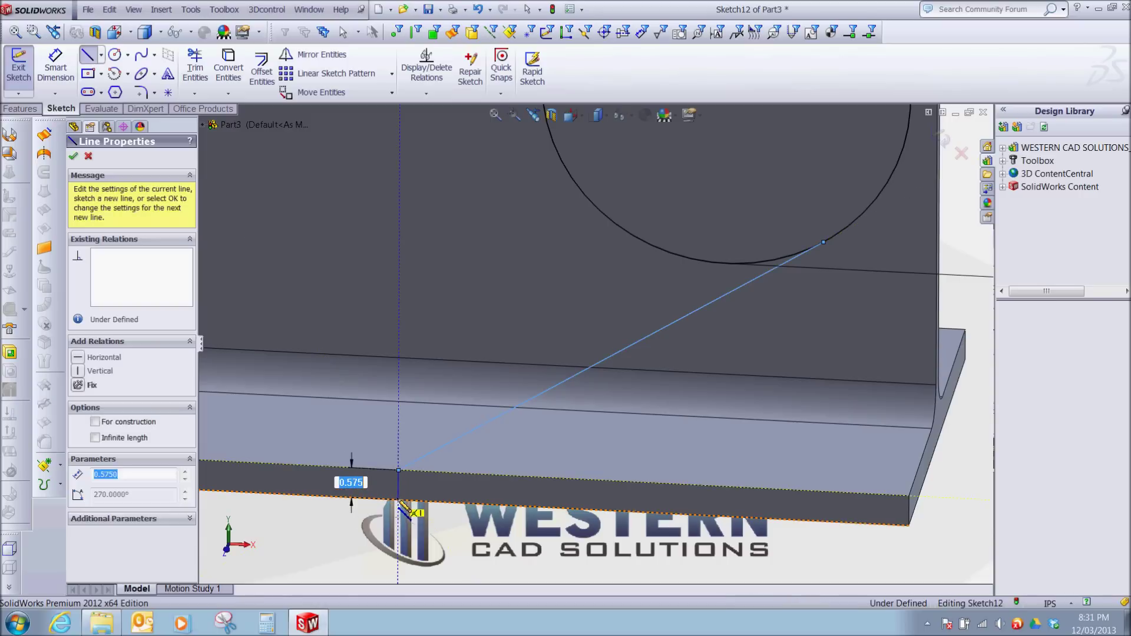
click(909, 523)
scroll(909, 506, up, 2)
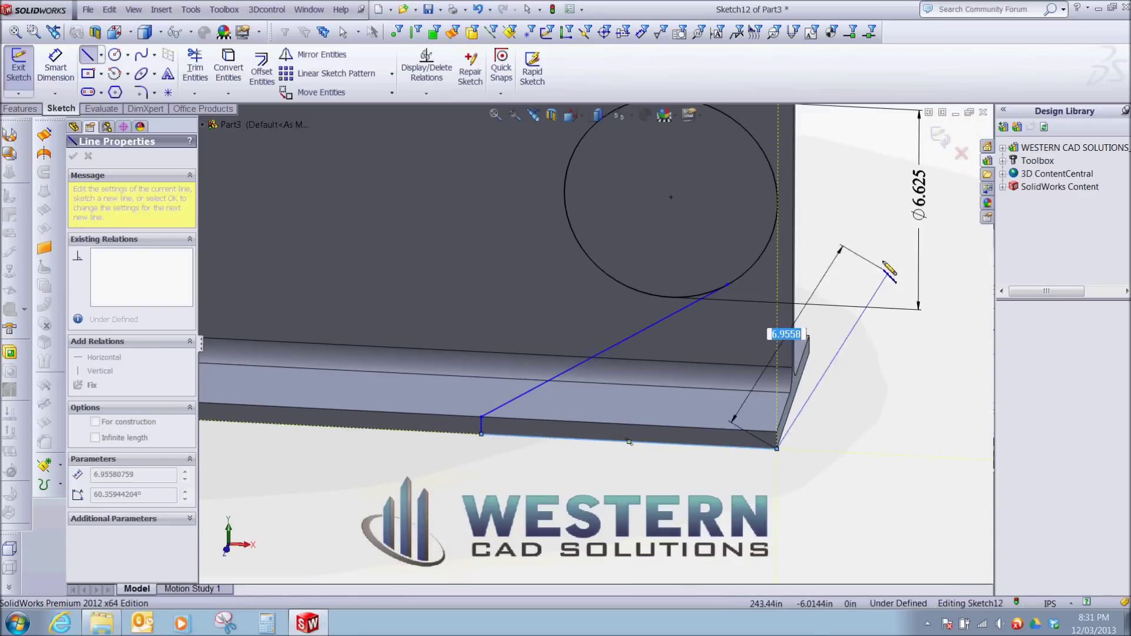
click(777, 204)
key(Escape)
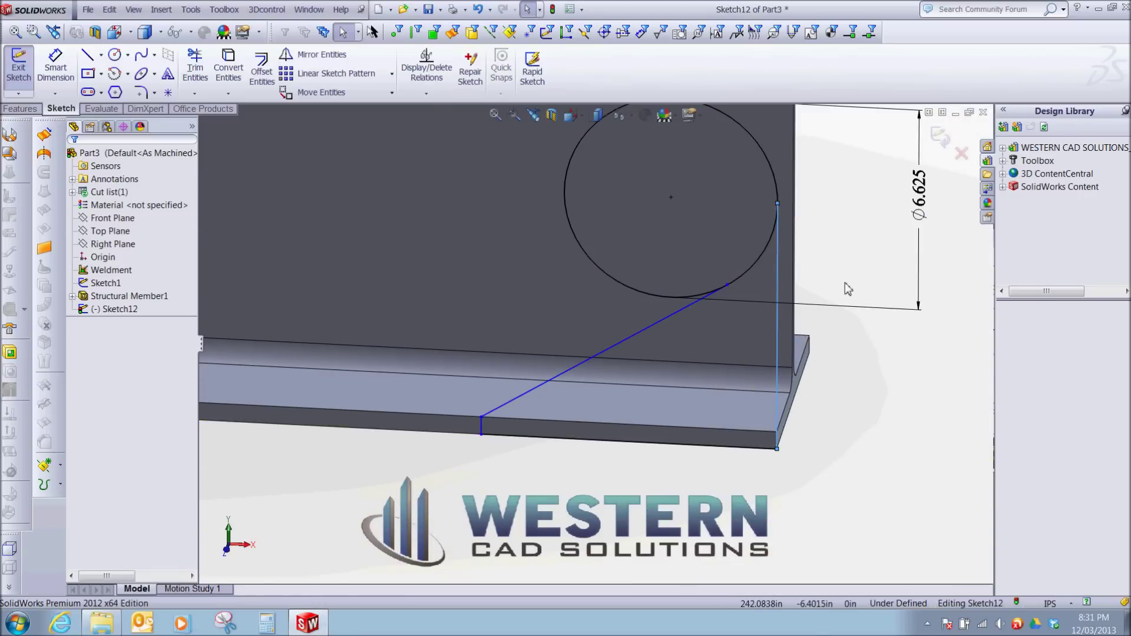
Dimension the angle between the sloped line and the bottom line at 20°.
key(s)
click(889, 296)
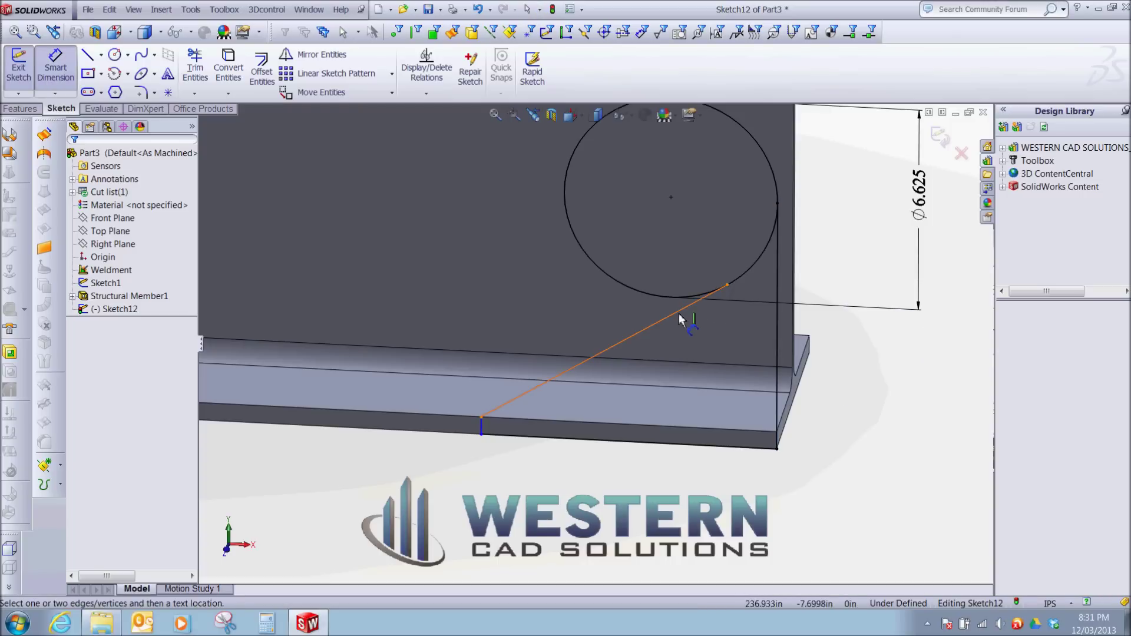
click(690, 307)
click(701, 449)
click(816, 383)
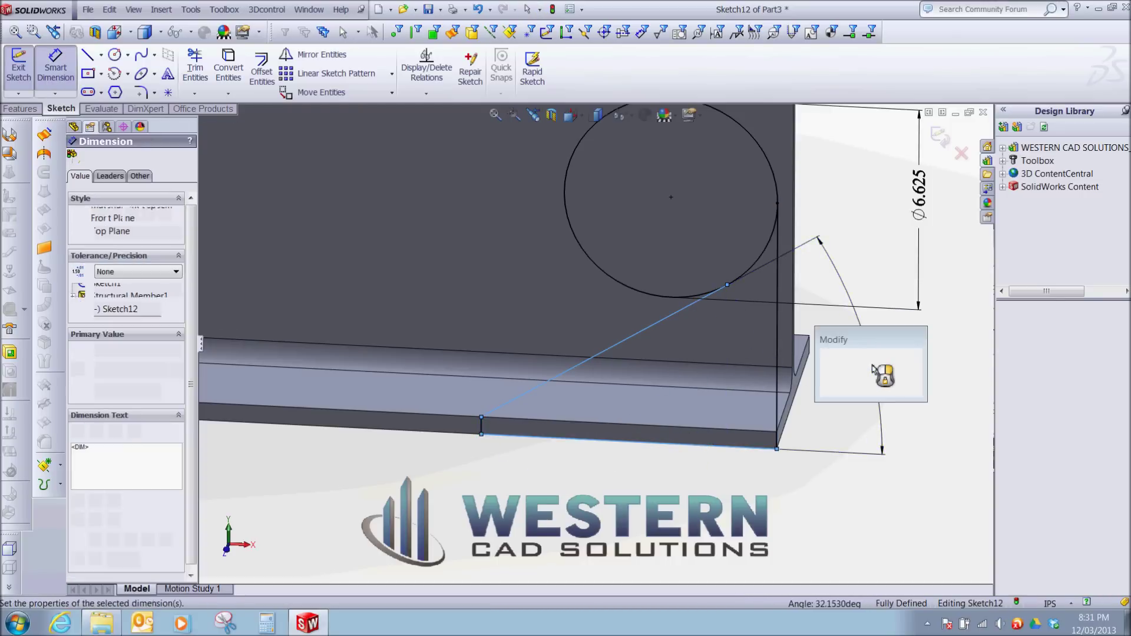
text(20)
key(Return)
key(Escape)
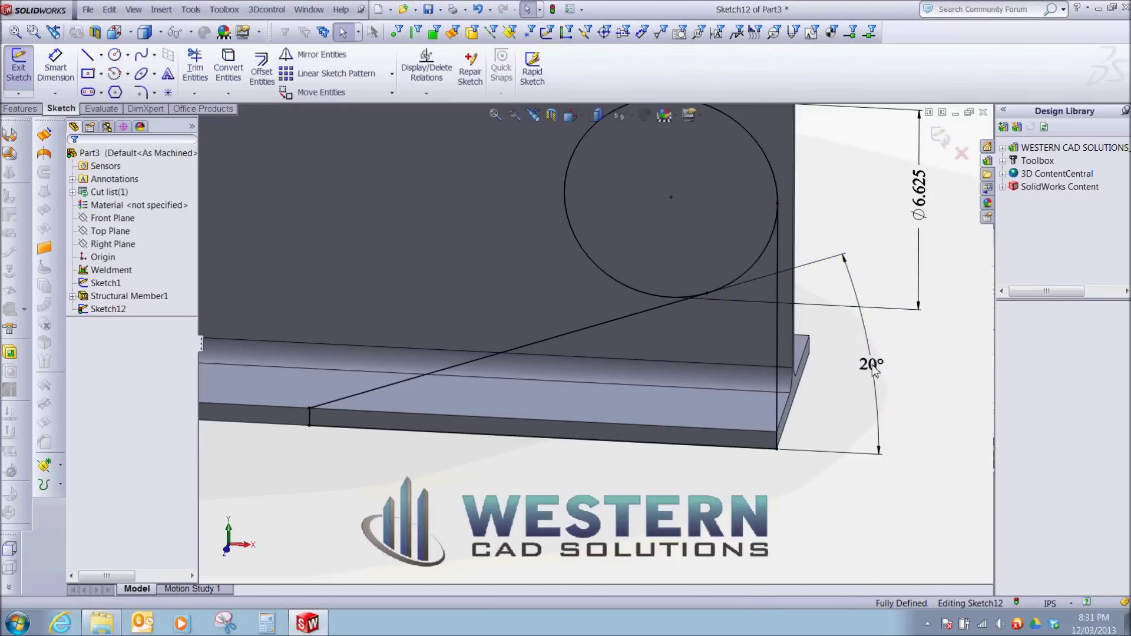
Trim away the circle's lower right arc between the sloped line and the vertical line.
key(s)
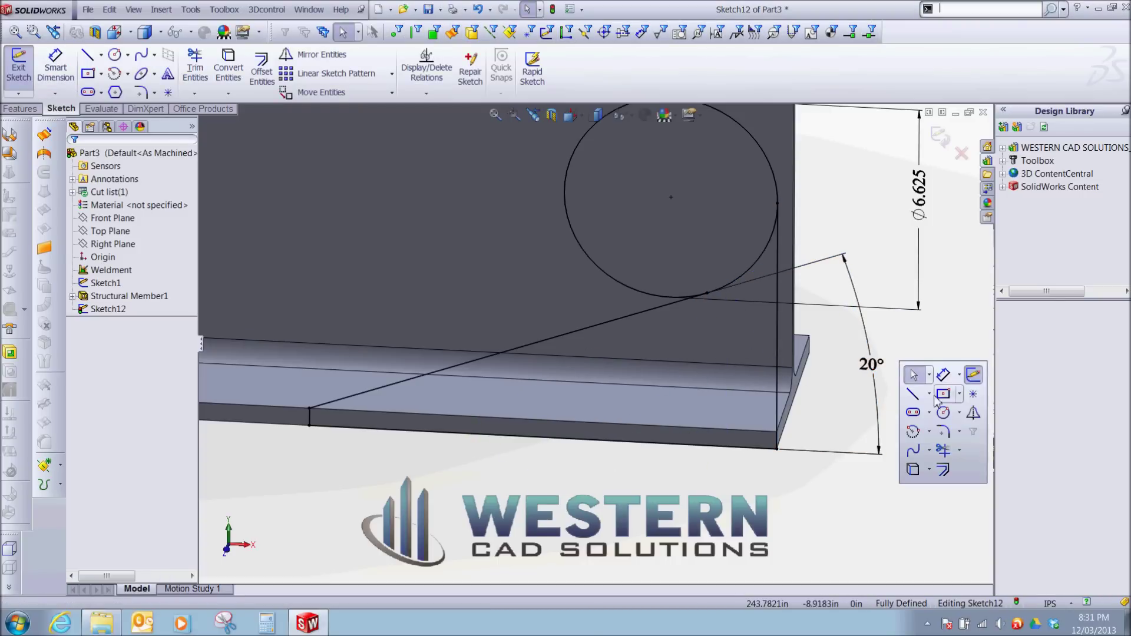
click(943, 451)
key(Escape)
key(z)
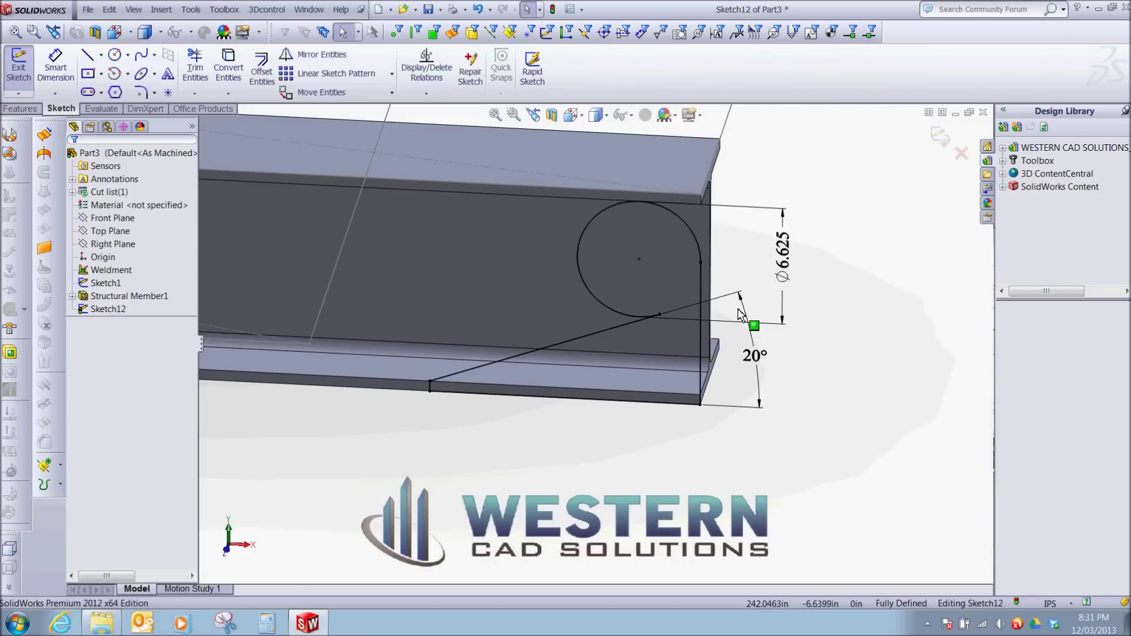
Close the sketch and cut its profile from the beam end with a Through All extruded cut.
key(s)
click(884, 410)
key(s)
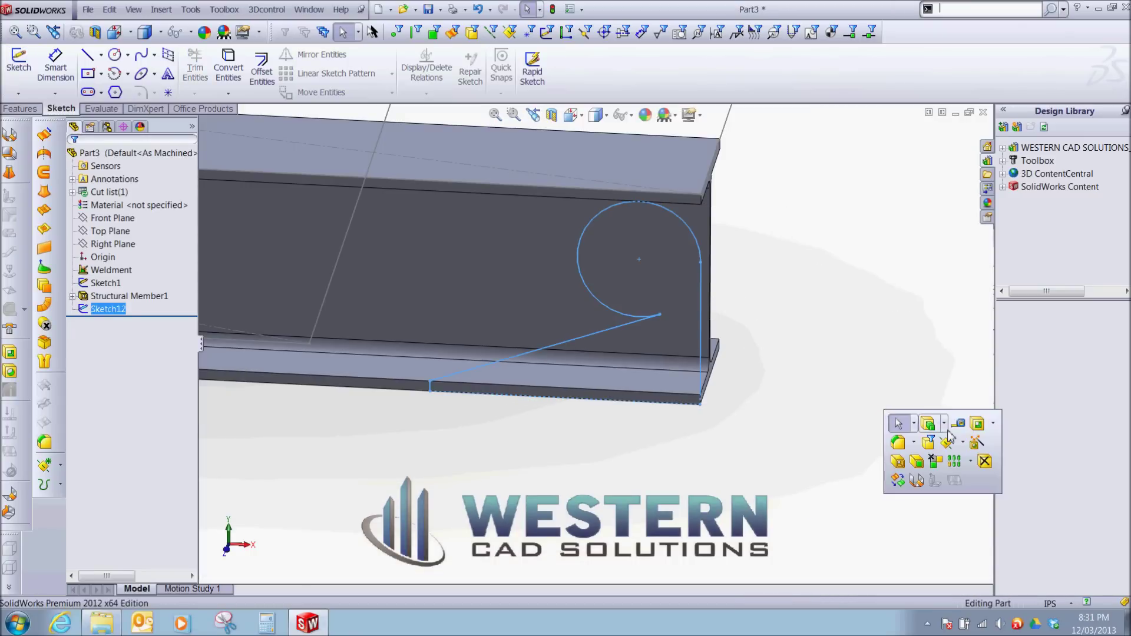
click(975, 424)
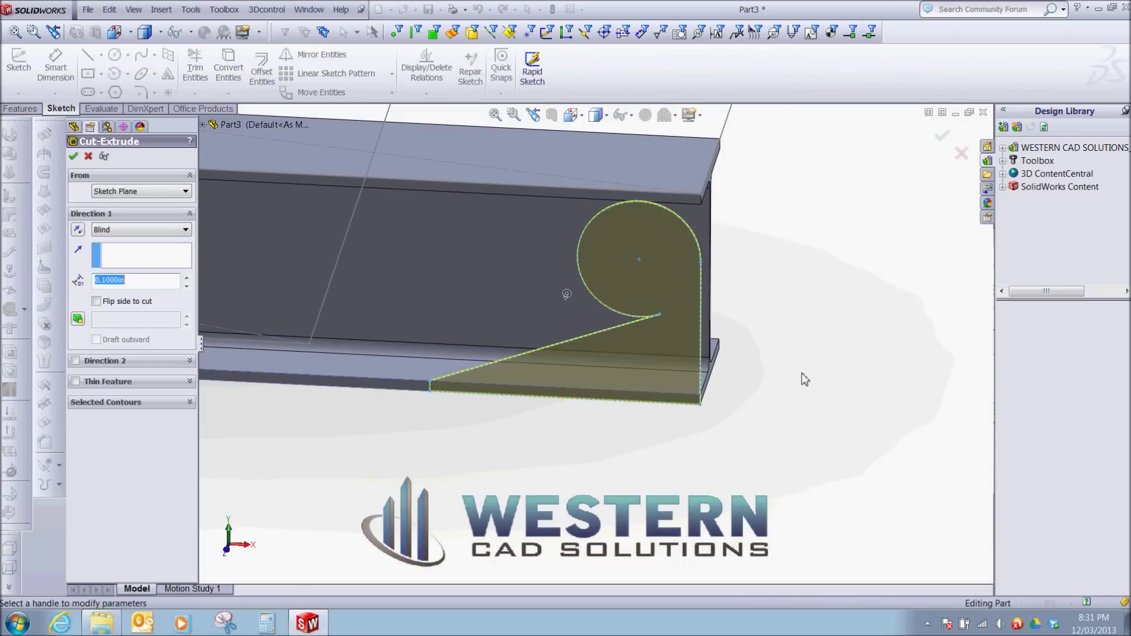
click(148, 231)
click(152, 257)
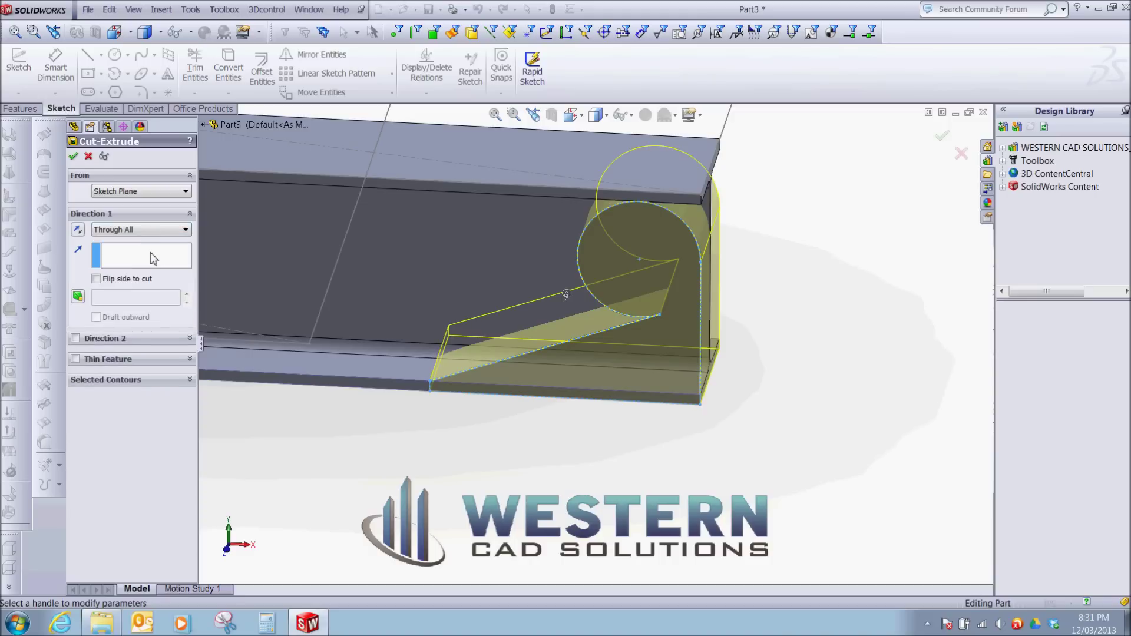
click(73, 156)
Orient the view normal to the lower flange's outer edge face and start a new sketch on that face.
scroll(443, 401, down, 5)
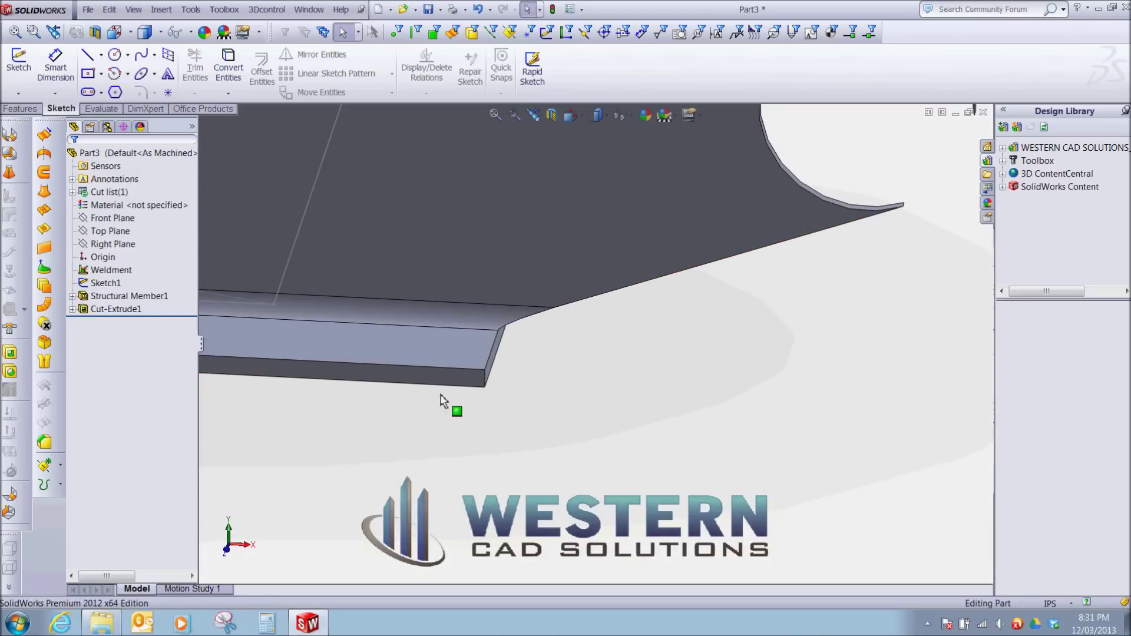
middle_drag(444, 402, 629, 400)
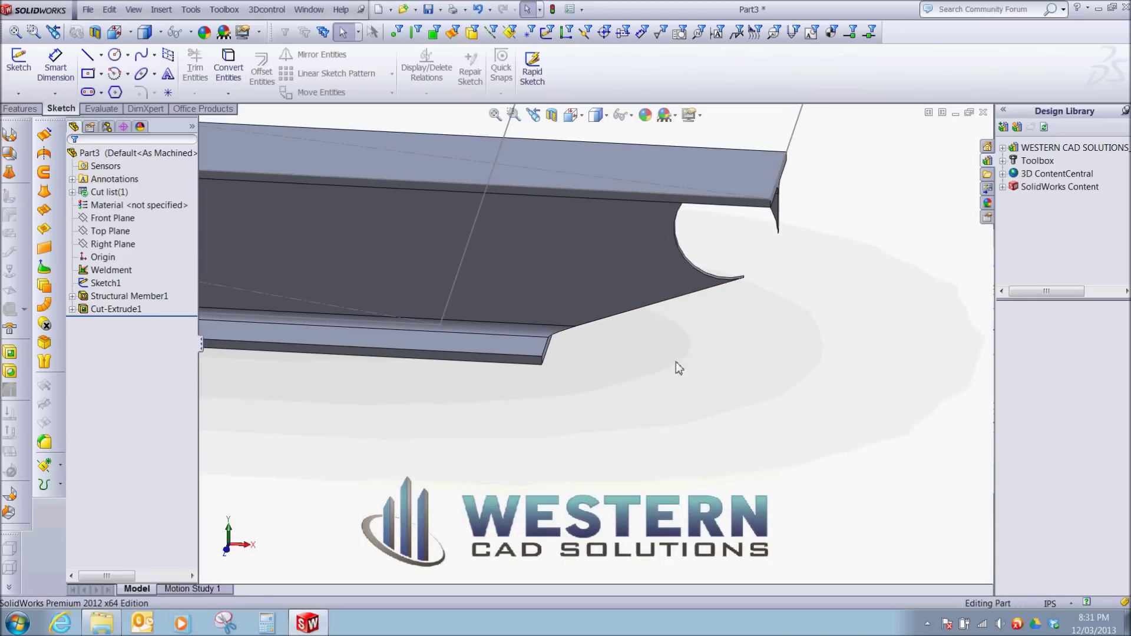
scroll(553, 369, down, 2)
click(528, 355)
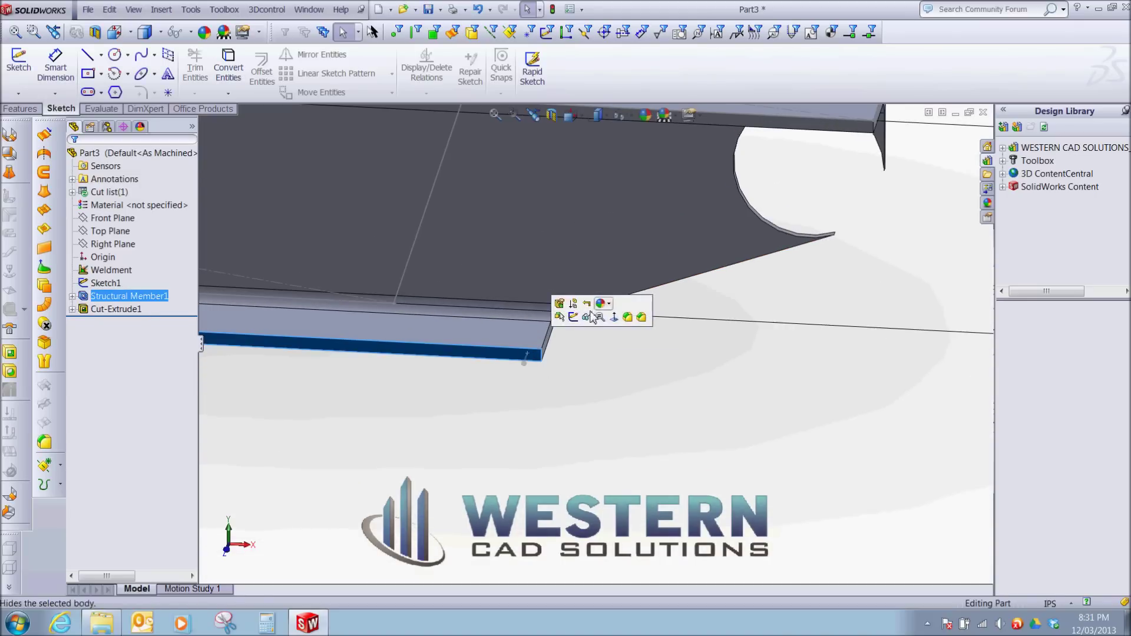
click(646, 337)
click(517, 356)
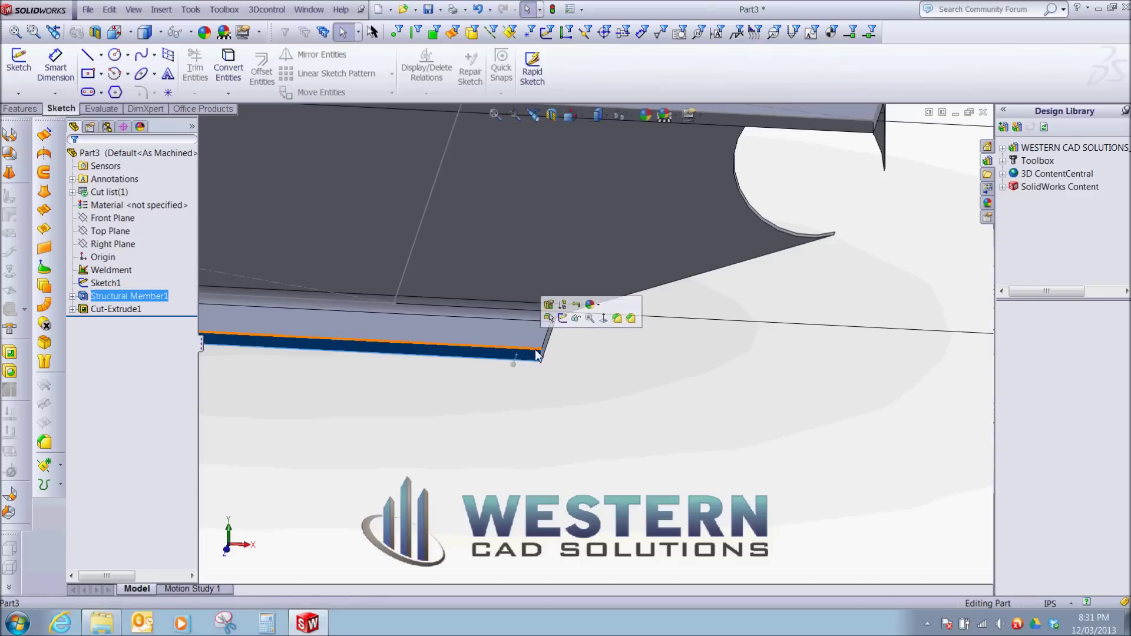
click(604, 318)
scroll(839, 354, down, 4)
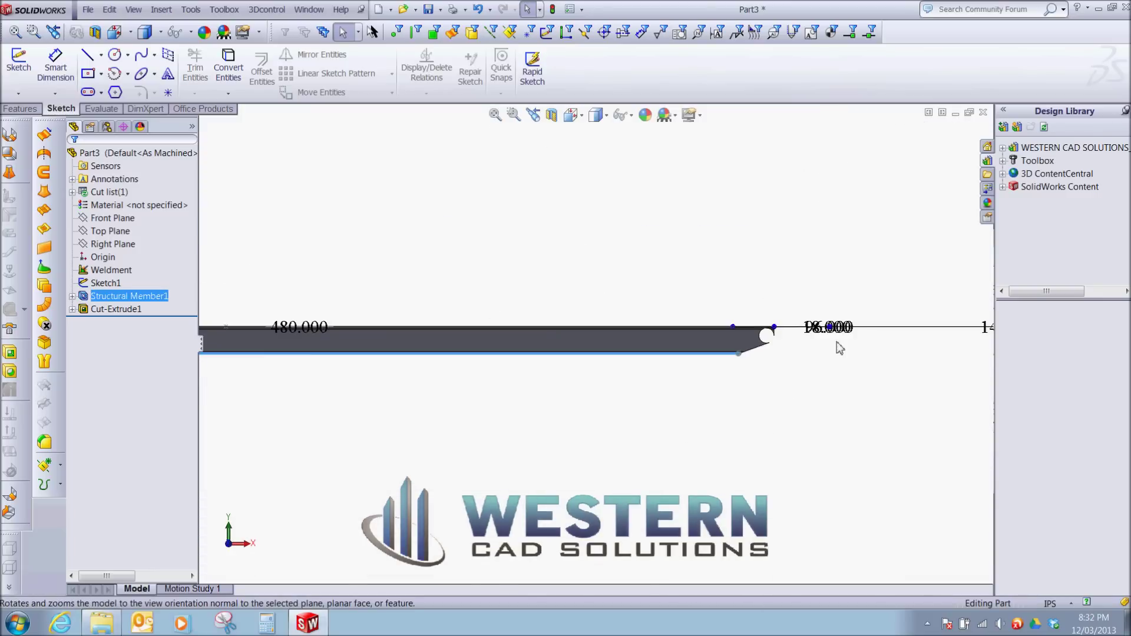
scroll(690, 355, down, 5)
click(764, 389)
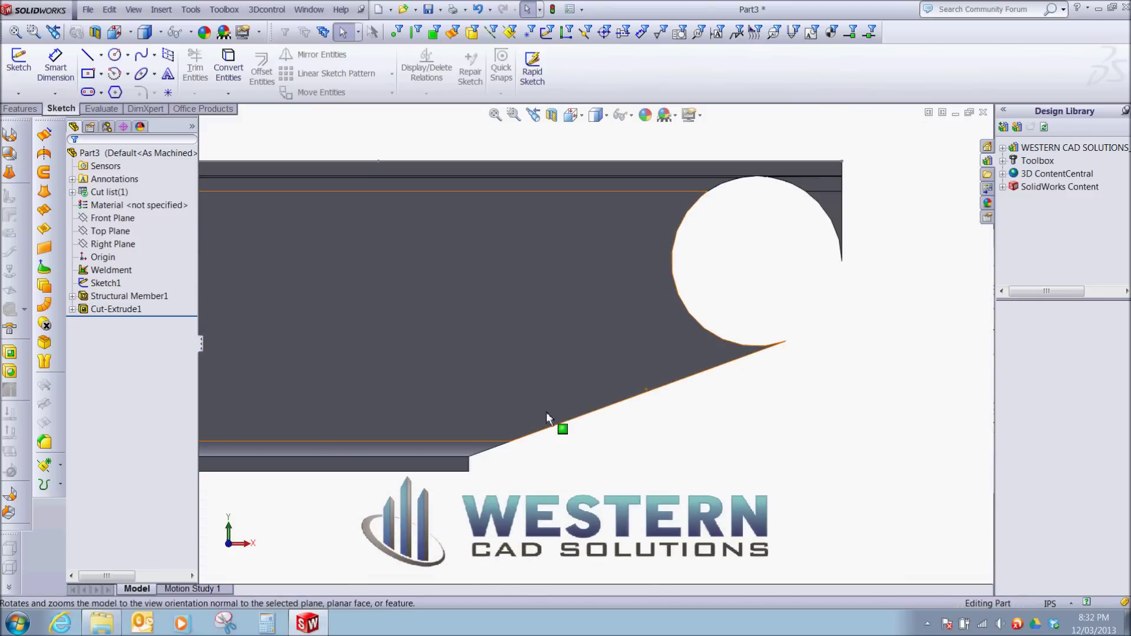
click(435, 469)
click(492, 431)
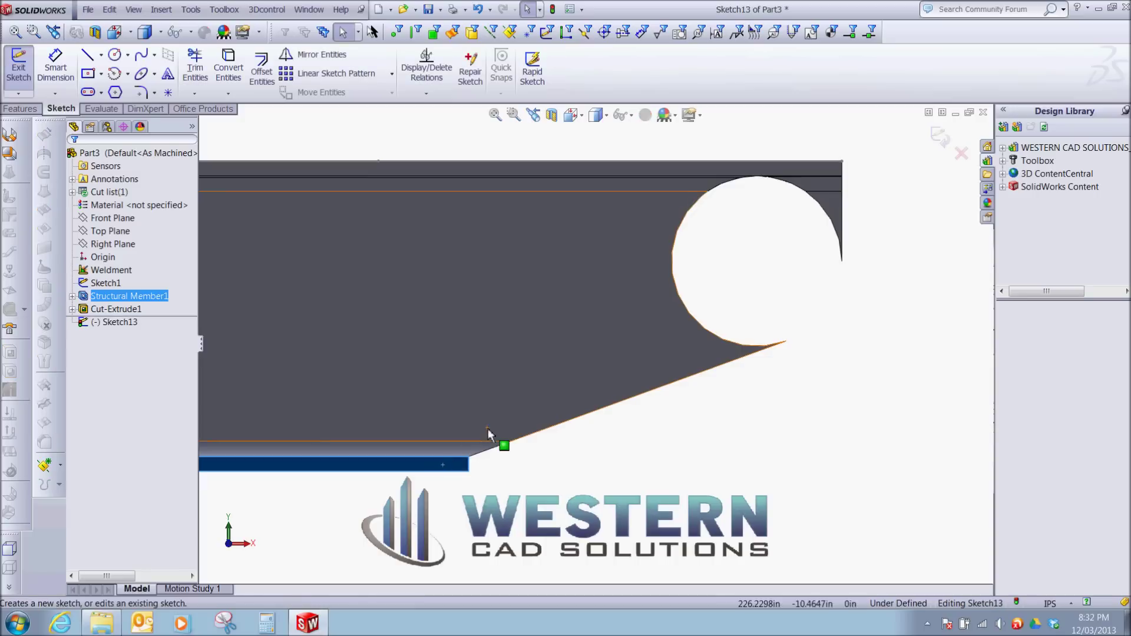
Sketch a line about 13.7 in long from the cut flange's upper end corner along the sloped web edge, past its tip.
key(s)
click(542, 502)
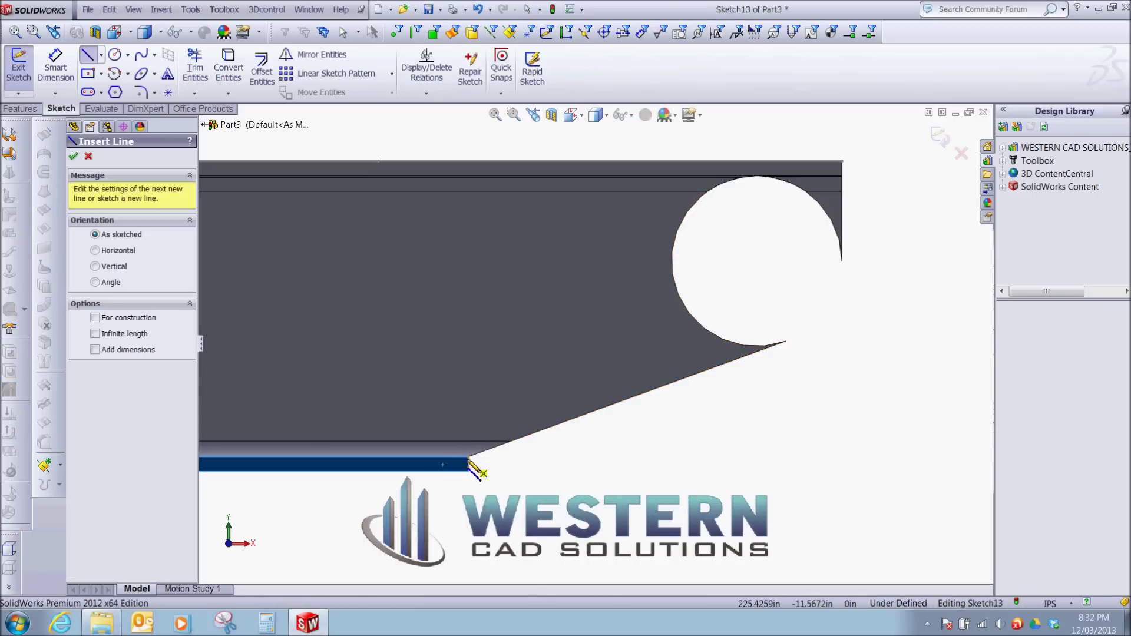
scroll(472, 463, down, 2)
scroll(542, 389, down, 2)
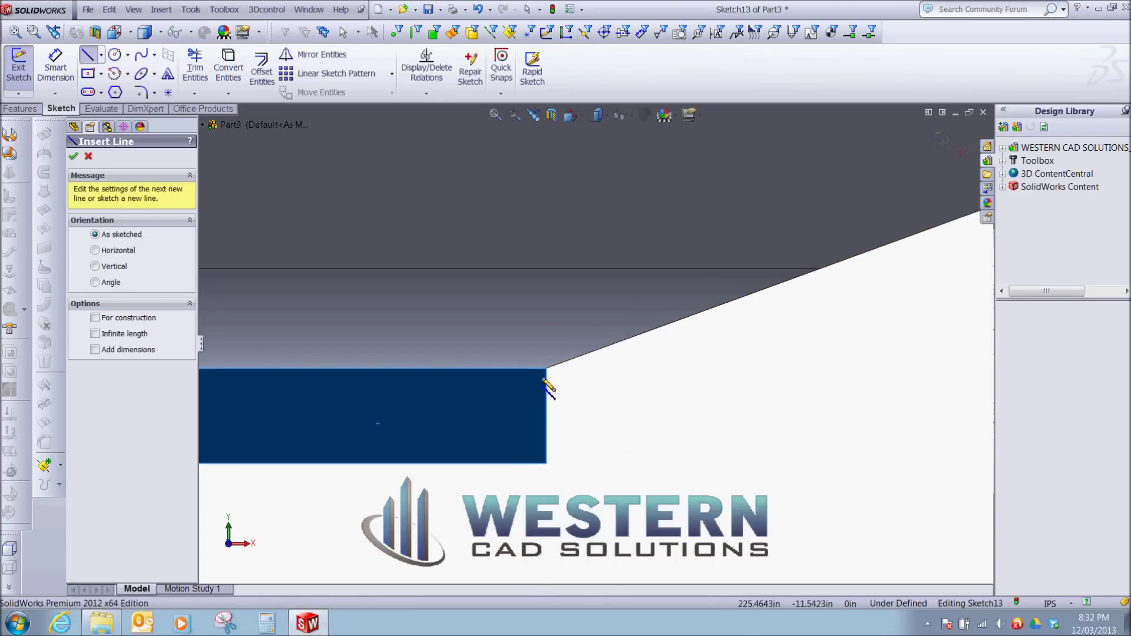
scroll(546, 368, down, 1)
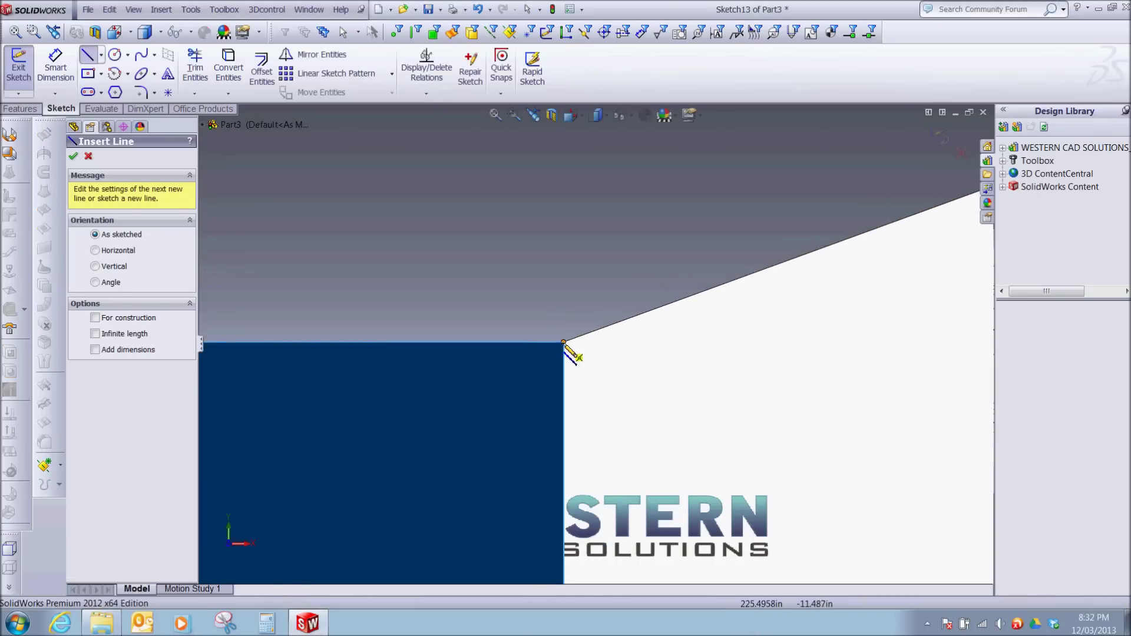
click(564, 341)
scroll(568, 354, up, 4)
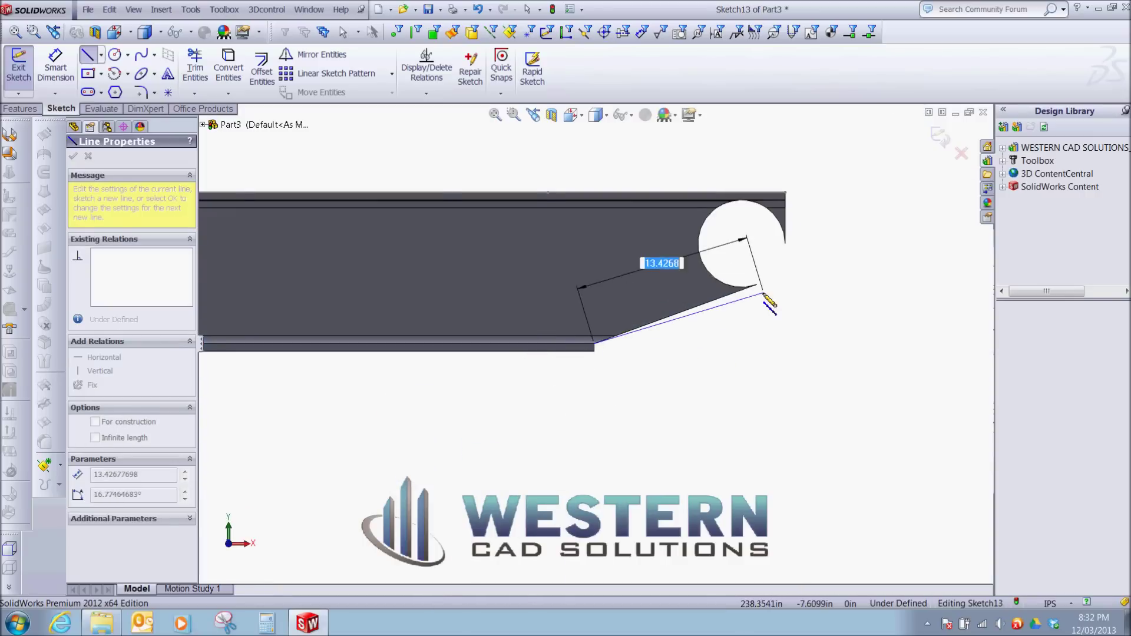
scroll(764, 293, down, 2)
click(748, 284)
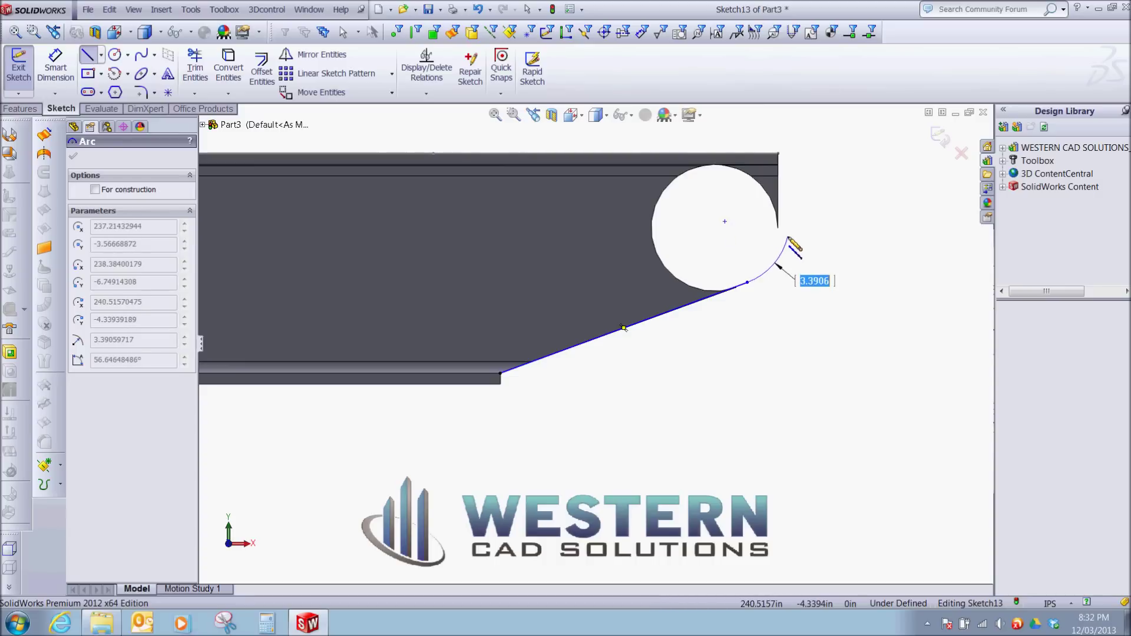
Continue with a tangent arc of about 3.1 in radius, a vertical line upward, and a short horizontal line away from the beam.
click(784, 235)
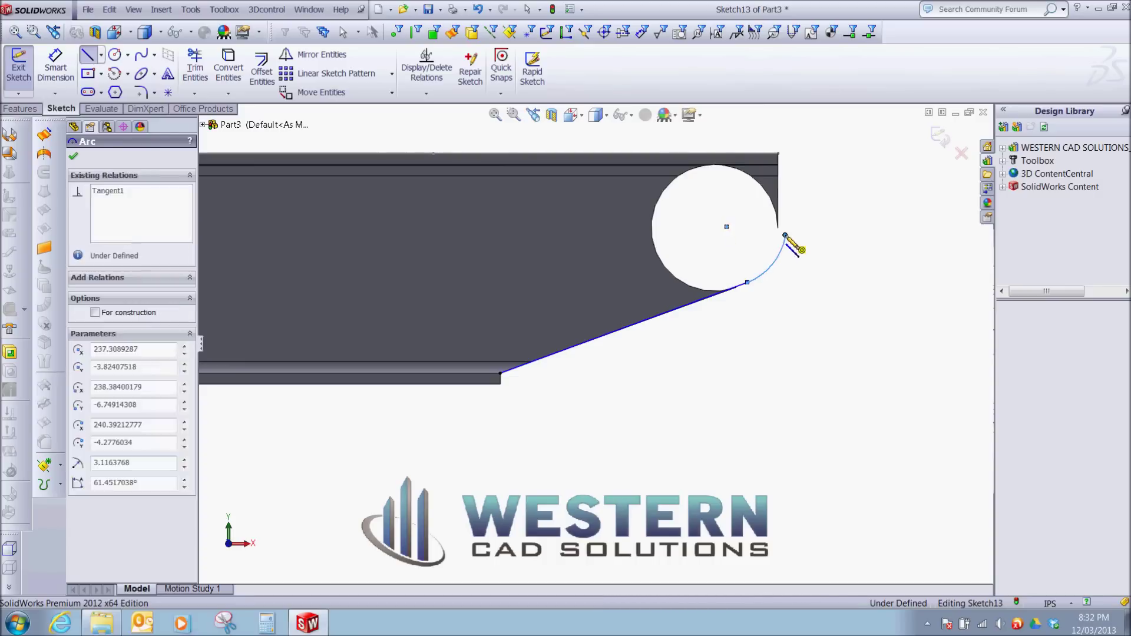
click(785, 175)
click(805, 174)
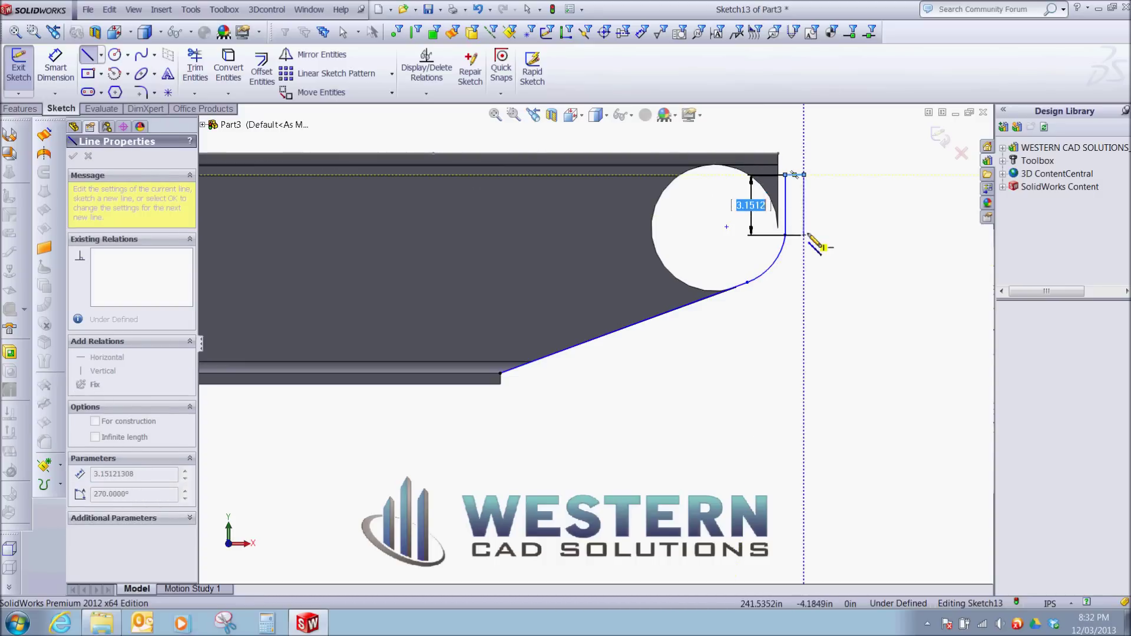
Sketch the plate's outer side with a vertical line about 3.15 in down, a tangent arc, a parallel sloped line, and a short horizontal end line.
click(805, 235)
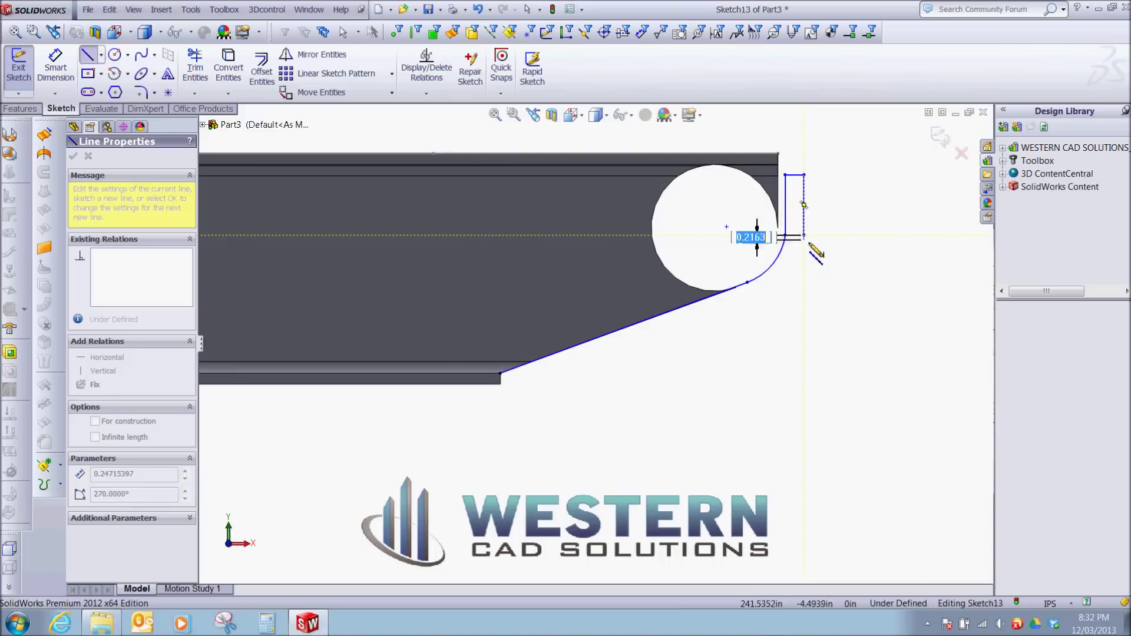
click(773, 298)
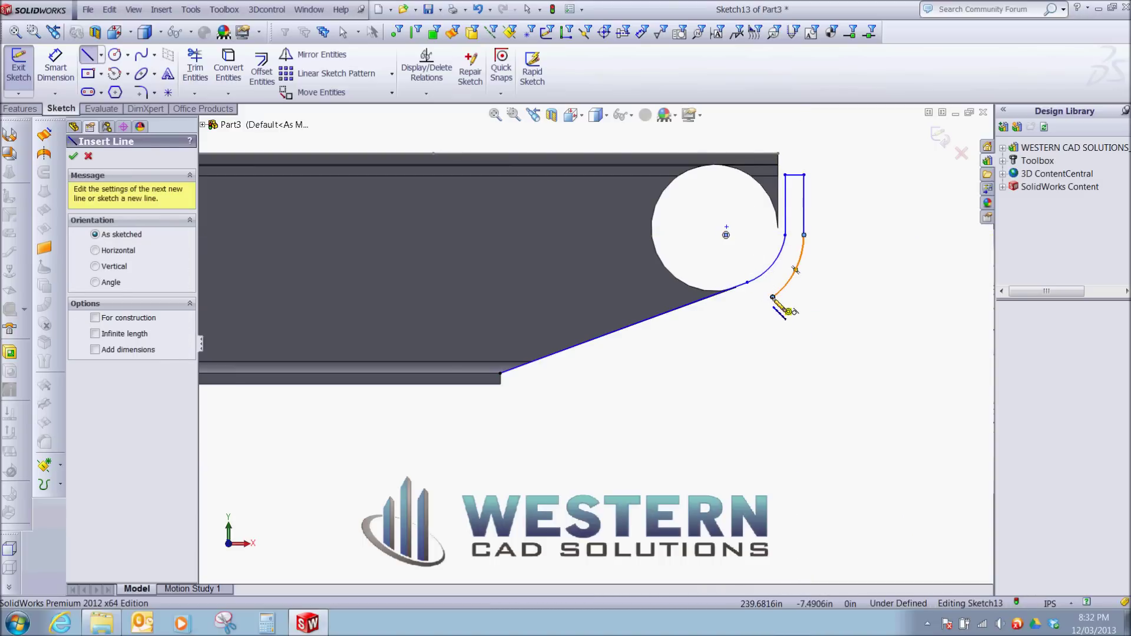
click(549, 380)
key(Escape)
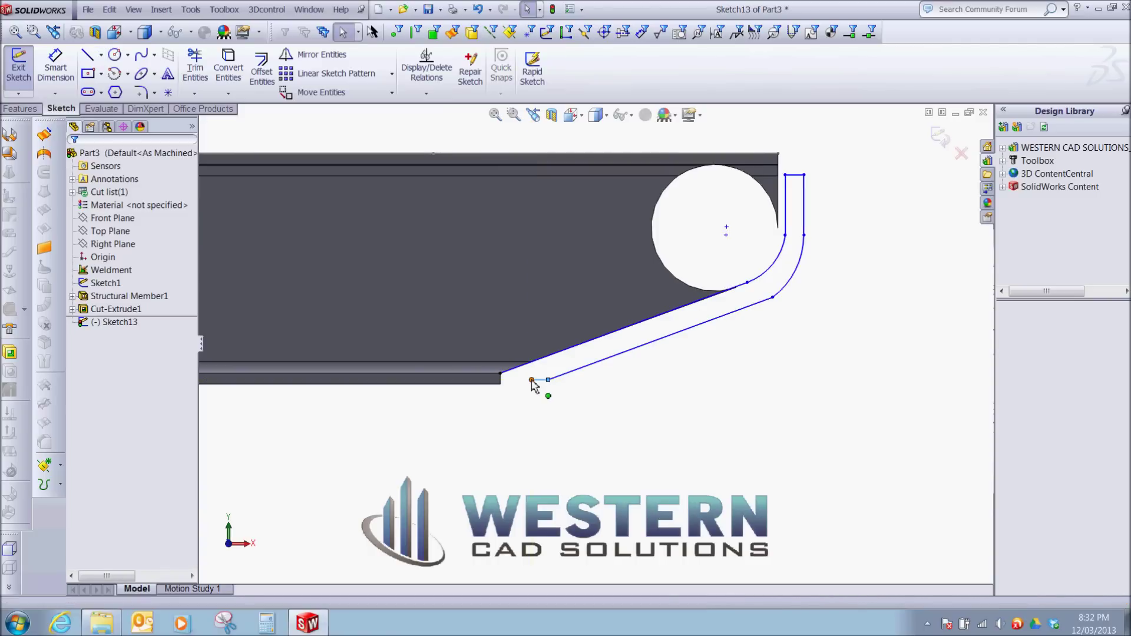
Close the plate profile by attaching its open end to the flange's lower end corner and adding a line between the flange's two end corners.
drag(532, 380, 502, 386)
scroll(505, 387, down, 4)
click(528, 399)
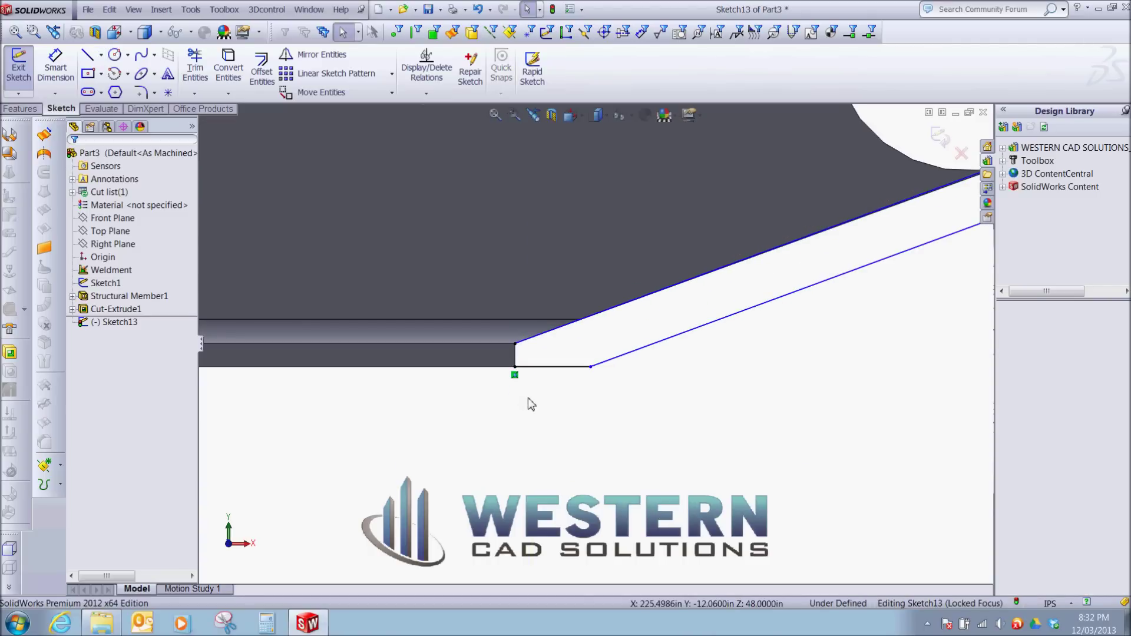
key(s)
click(554, 442)
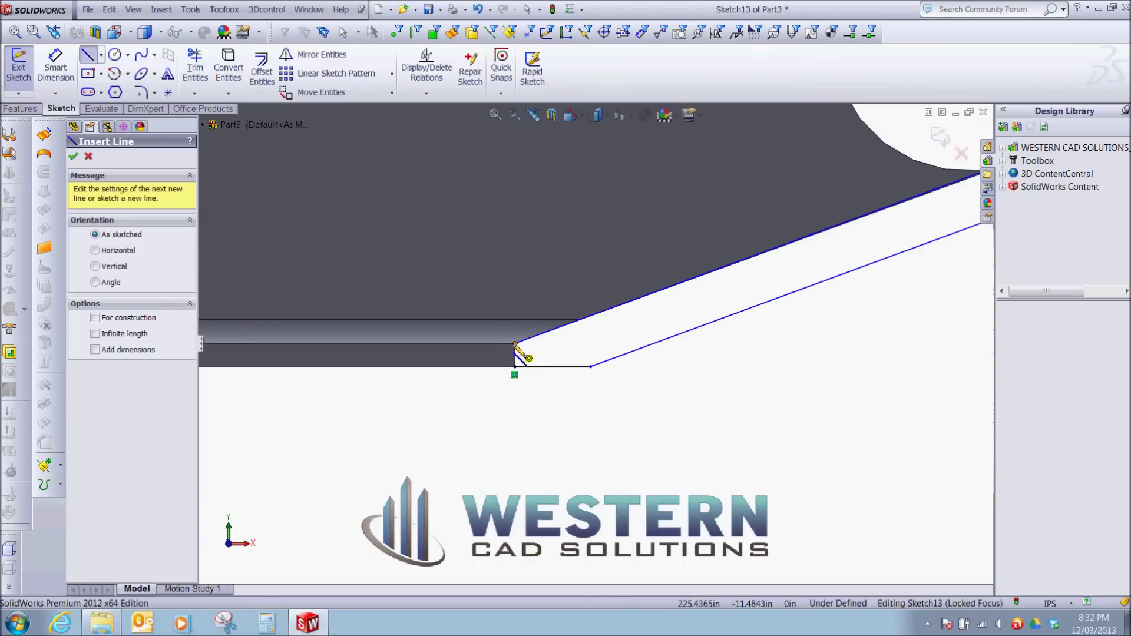
click(515, 344)
click(515, 366)
key(Escape)
Make the plate profile's inner sloped line collinear with the sloped edge of the beam web.
scroll(573, 407, up, 4)
scroll(752, 270, down, 4)
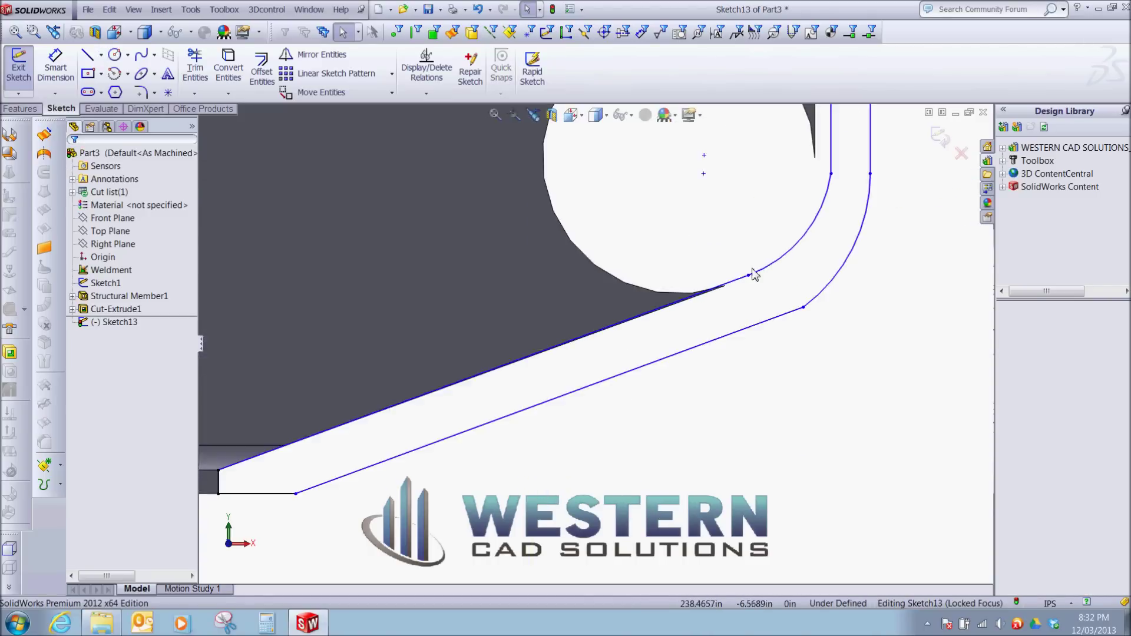
click(733, 288)
scroll(688, 298, down, 3)
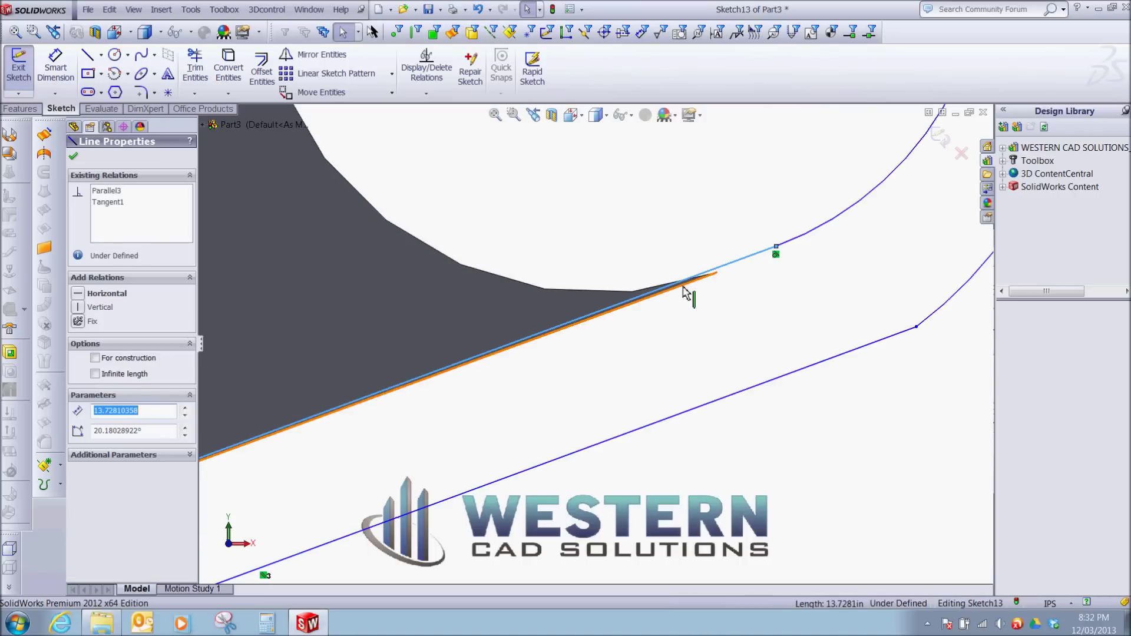
ctrl+click(687, 292)
click(715, 236)
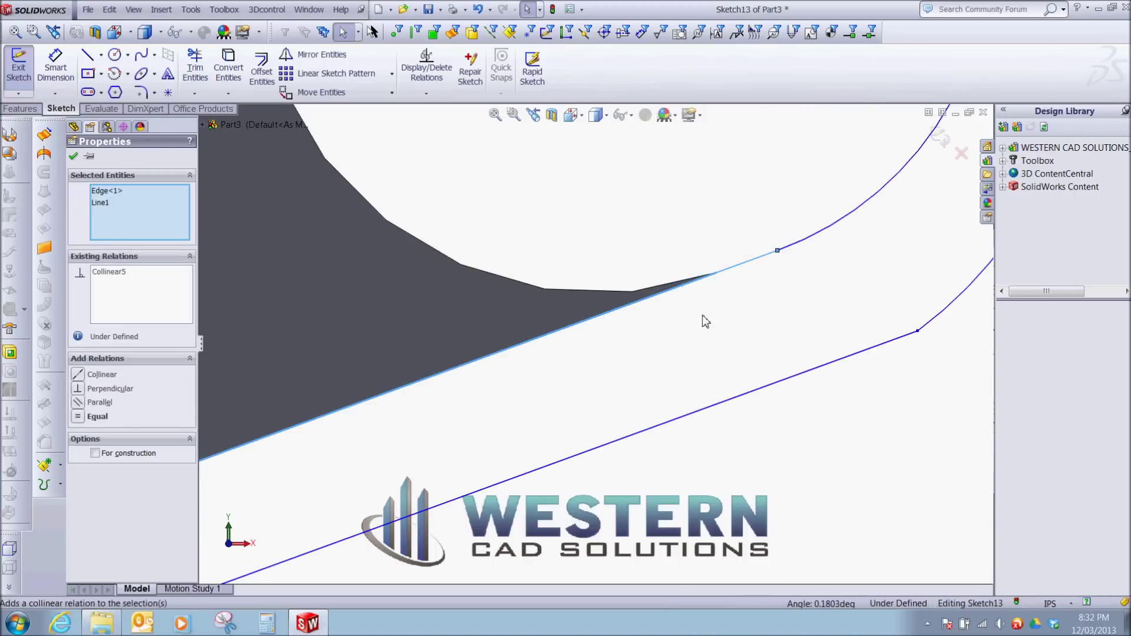
Make the outer arc tangent to the outer sloped line, and the inner arc tangent to the inner vertical line.
scroll(710, 324, up, 4)
key(Escape)
click(714, 330)
ctrl+click(697, 342)
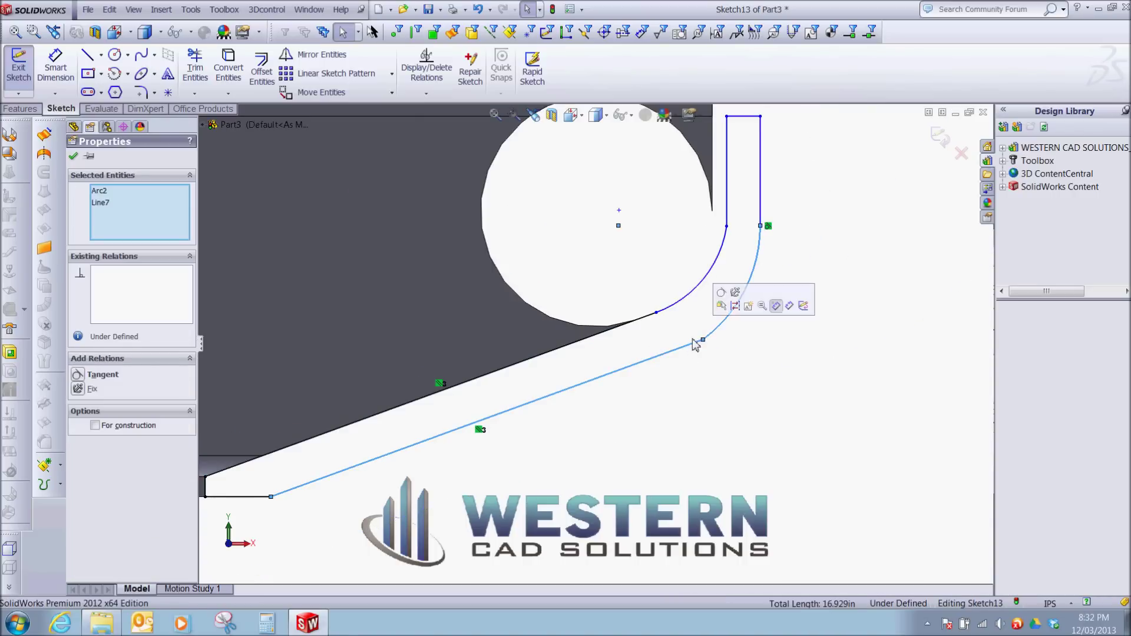
click(722, 293)
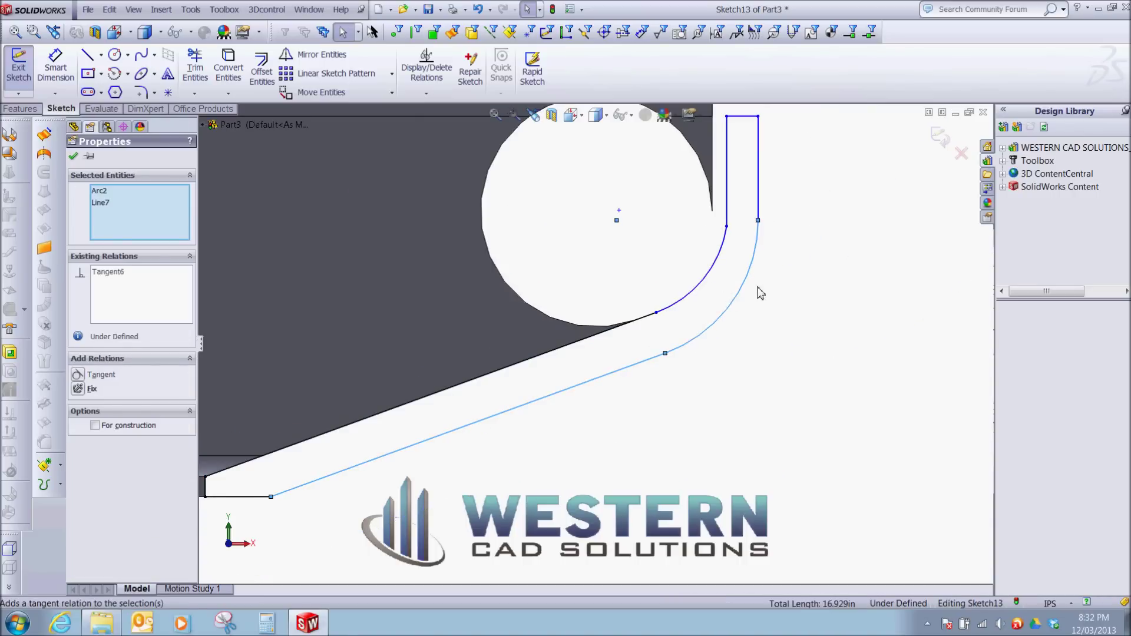
click(728, 238)
ctrl+click(727, 213)
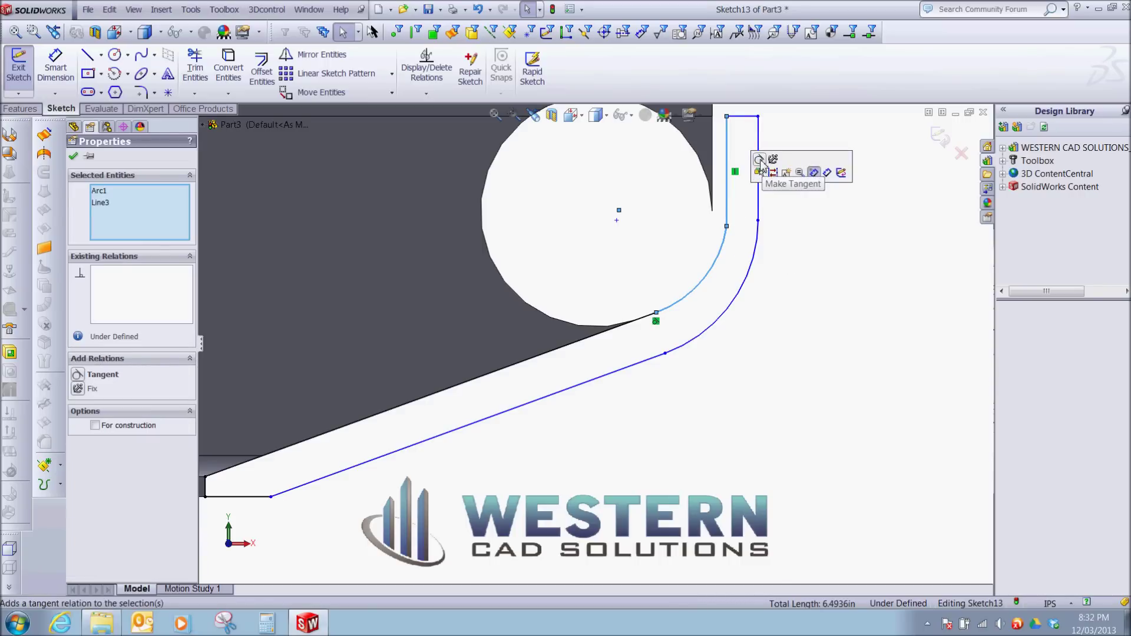
click(760, 160)
scroll(744, 235, up, 3)
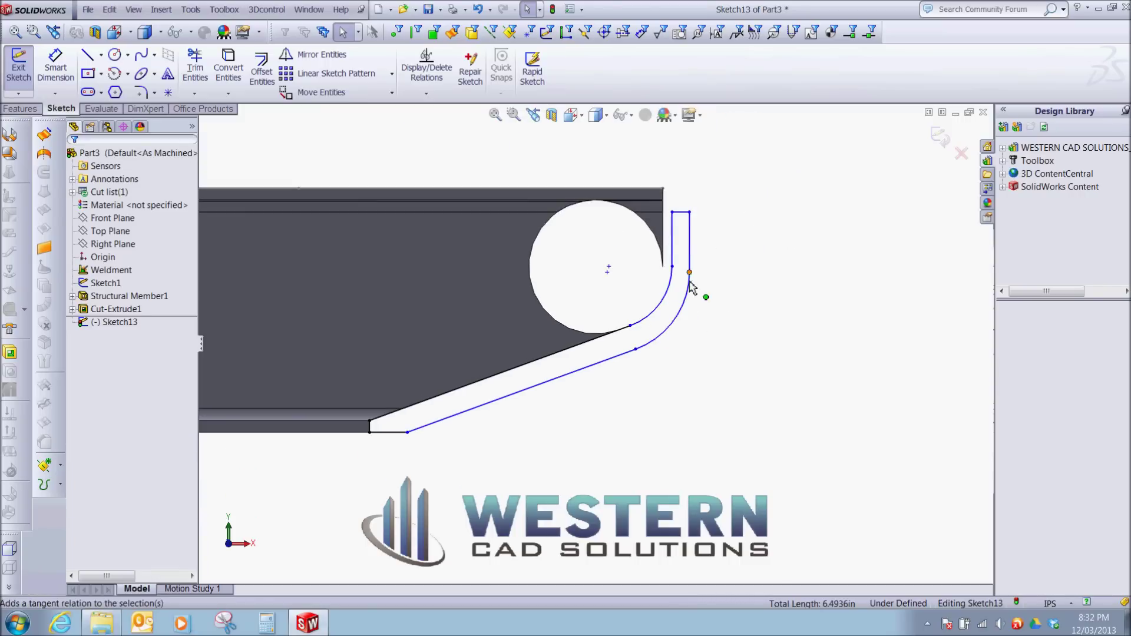
Make the profile's inner arc coradial with the notch's round edge and the outer arc concentric with it.
click(665, 305)
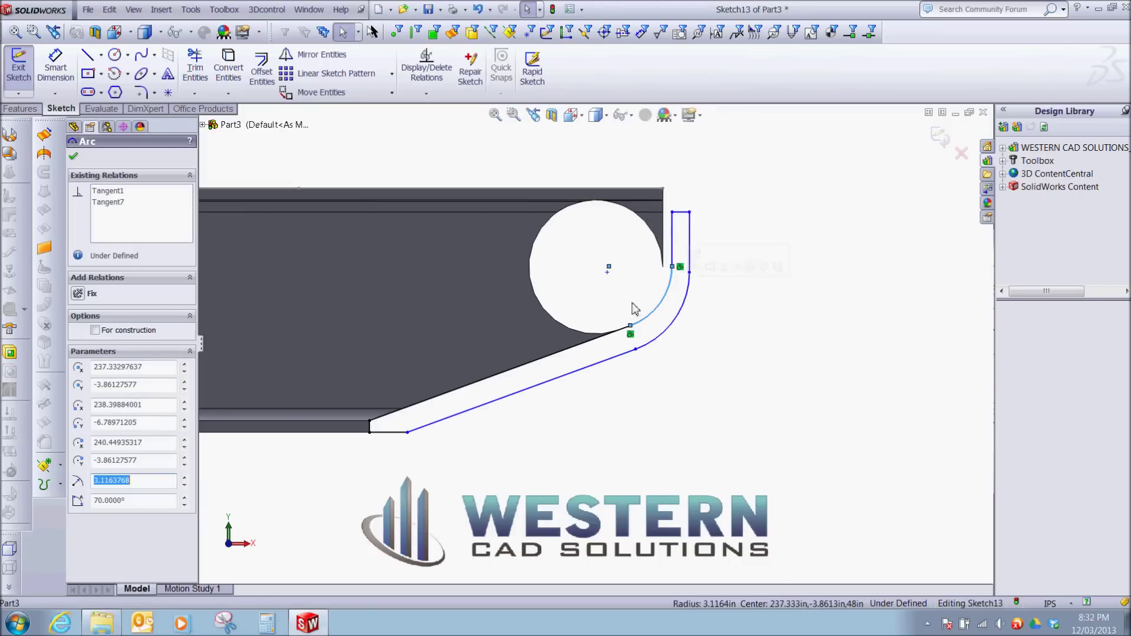
ctrl+click(575, 331)
click(633, 279)
click(669, 328)
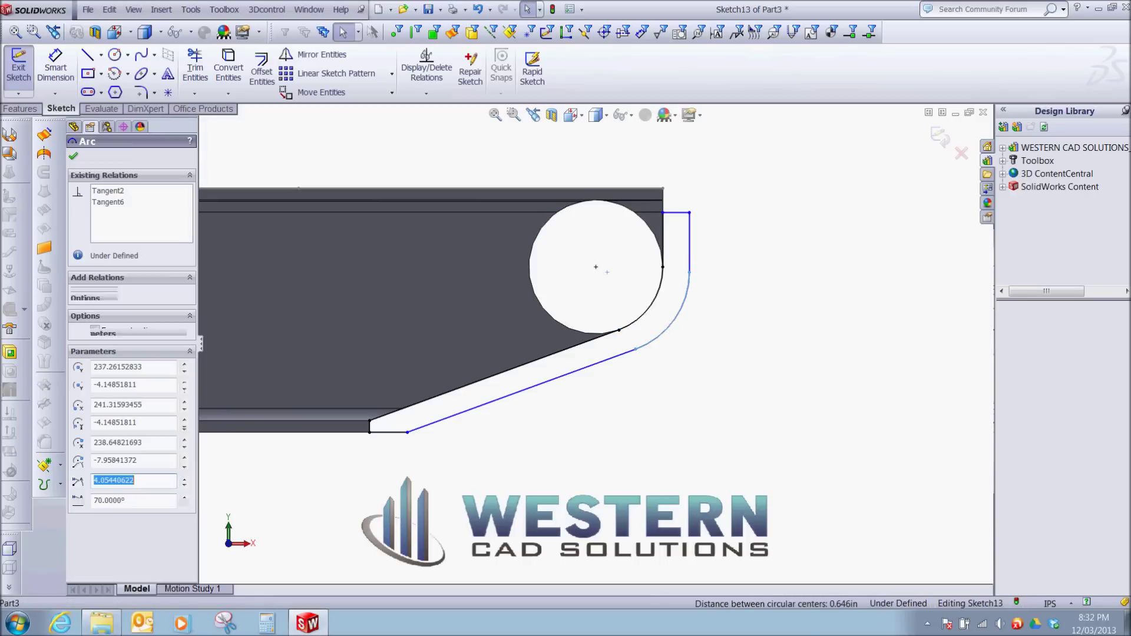
ctrl+click(565, 325)
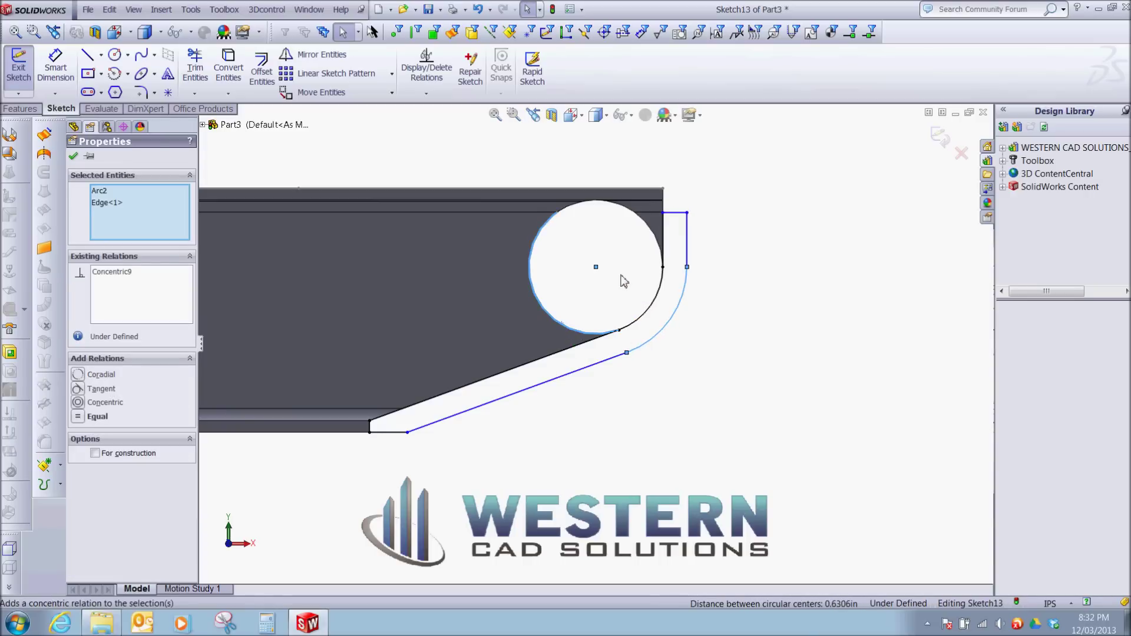
click(710, 305)
Make the profile's short upper end line equal in length to the short vertical line at the lower flange's end.
click(675, 213)
scroll(383, 439, down, 4)
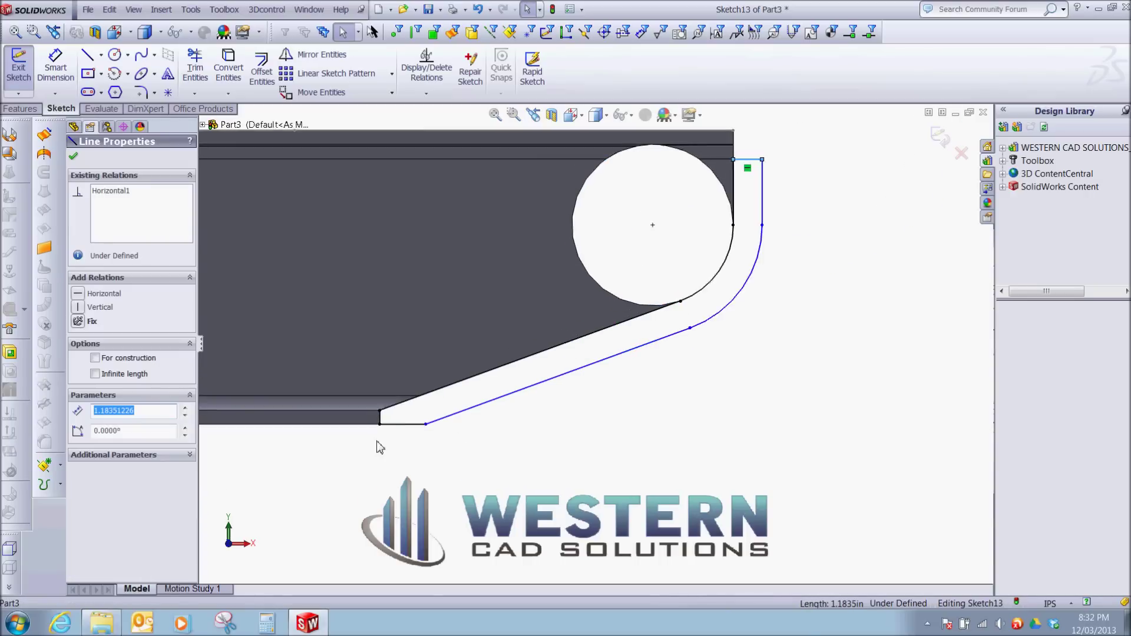
ctrl+click(403, 401)
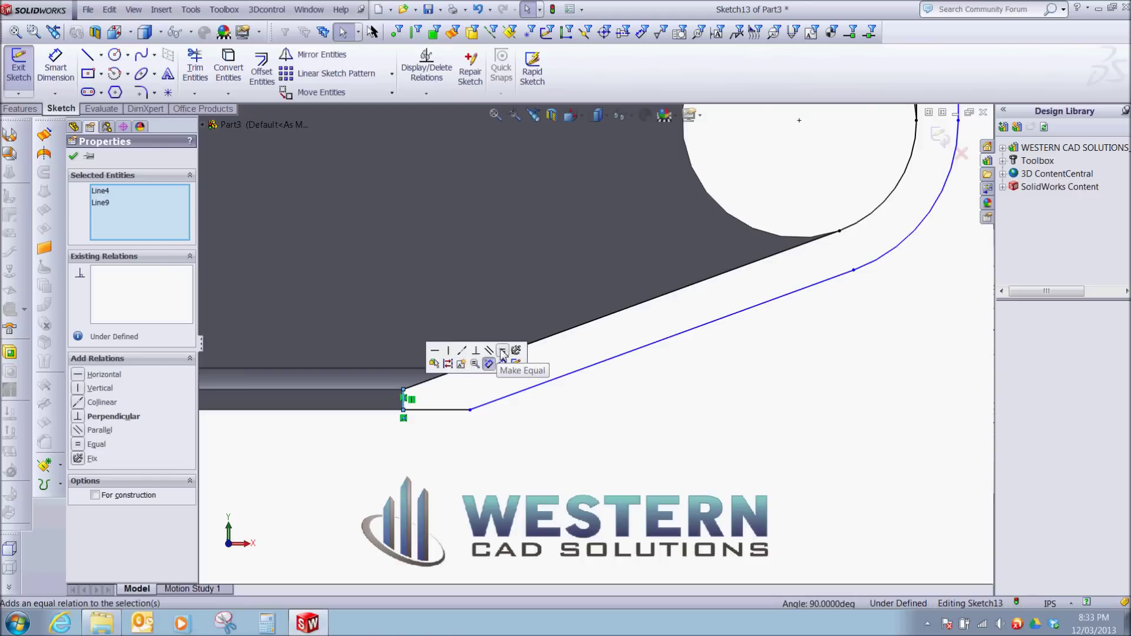
click(502, 352)
click(707, 359)
Dimension the gap between the upper flange's underside corner and the plate profile's upper end as 1/16 in, and exit the sketch.
scroll(710, 360, up, 4)
scroll(740, 218, down, 5)
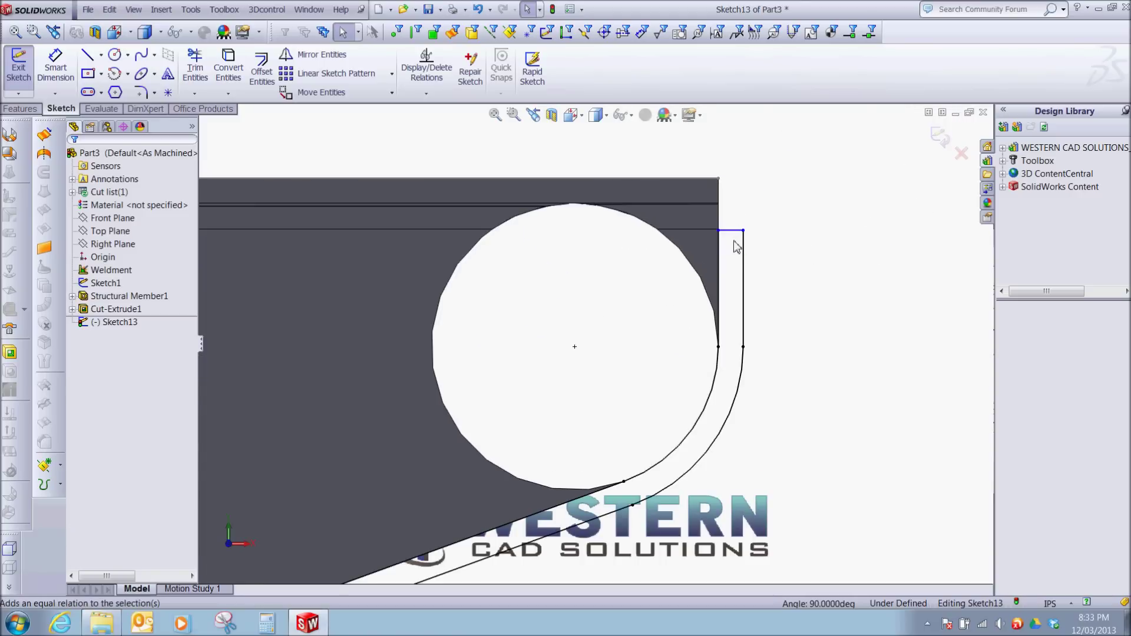
scroll(730, 277, up, 3)
mouse_move(682, 387)
middle_down()
mouse_move(676, 362)
mouse_move(694, 346)
middle_up()
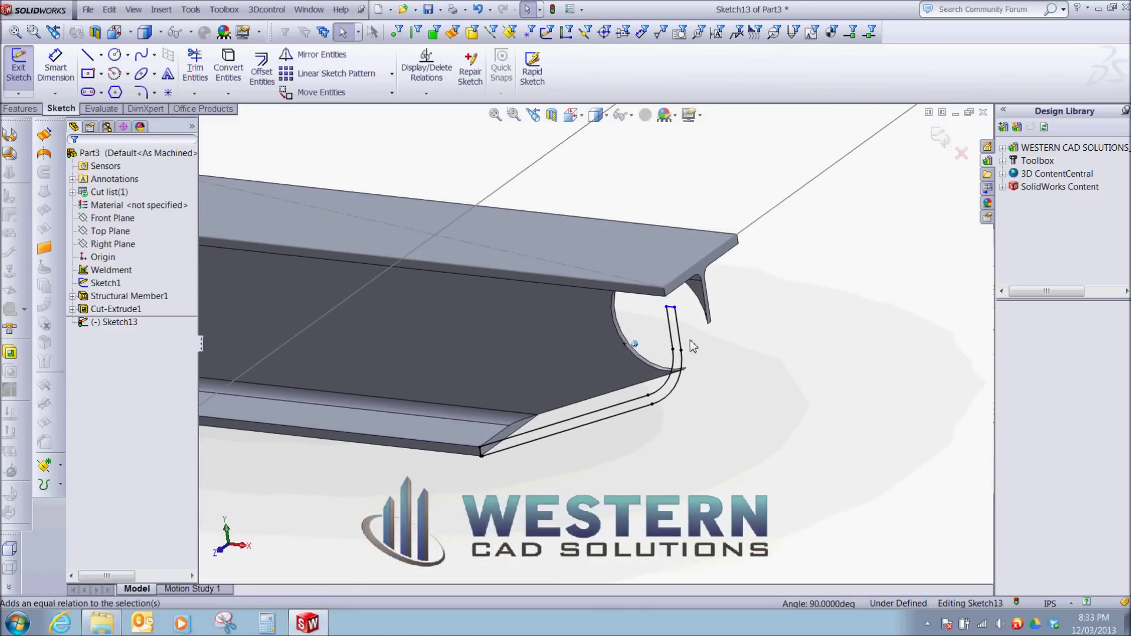
key(s)
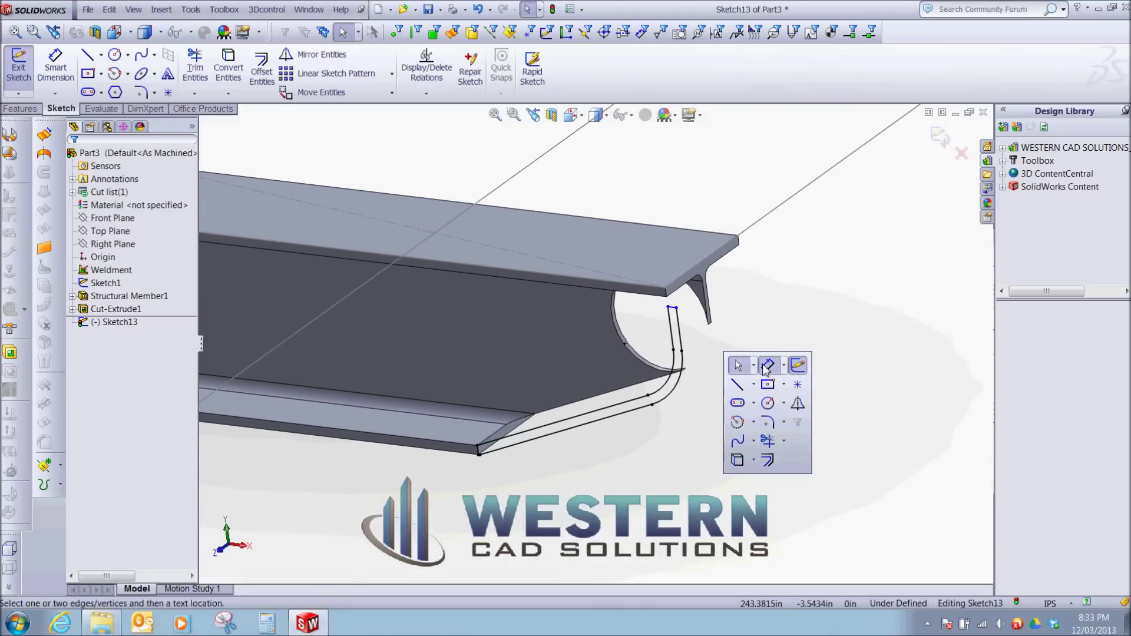
click(766, 367)
scroll(660, 324, down, 2)
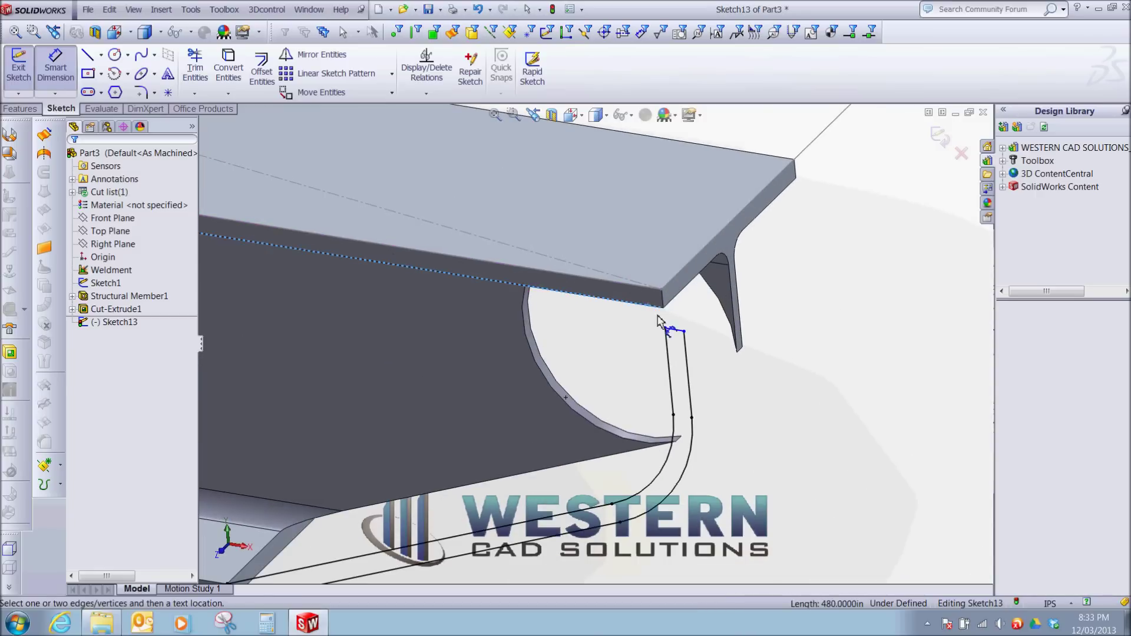
click(674, 333)
click(793, 371)
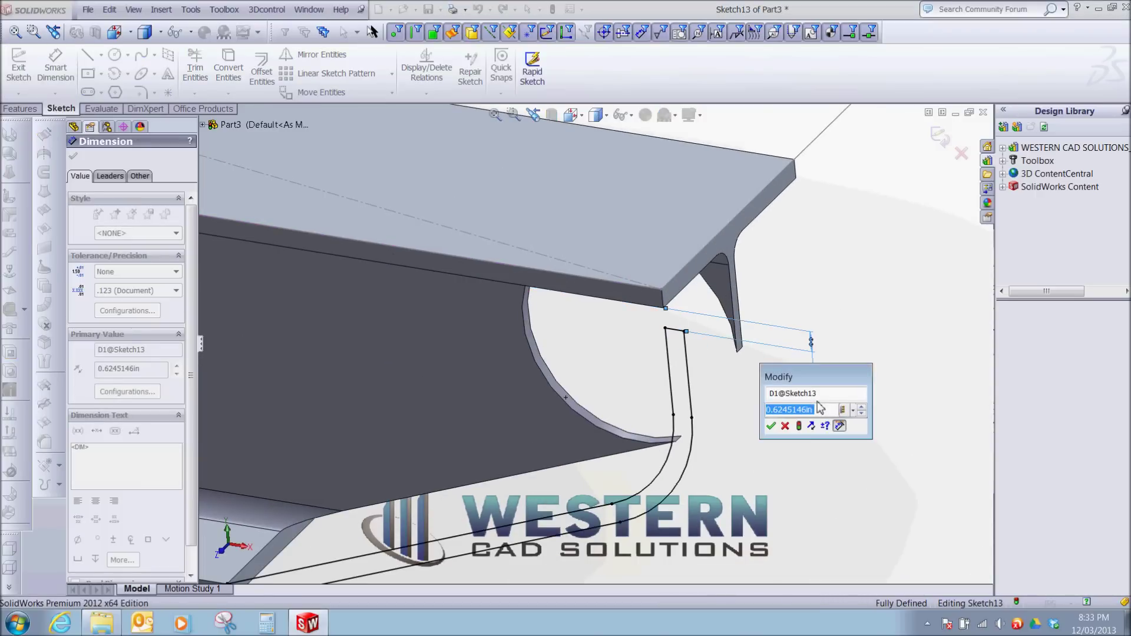
text(1/)
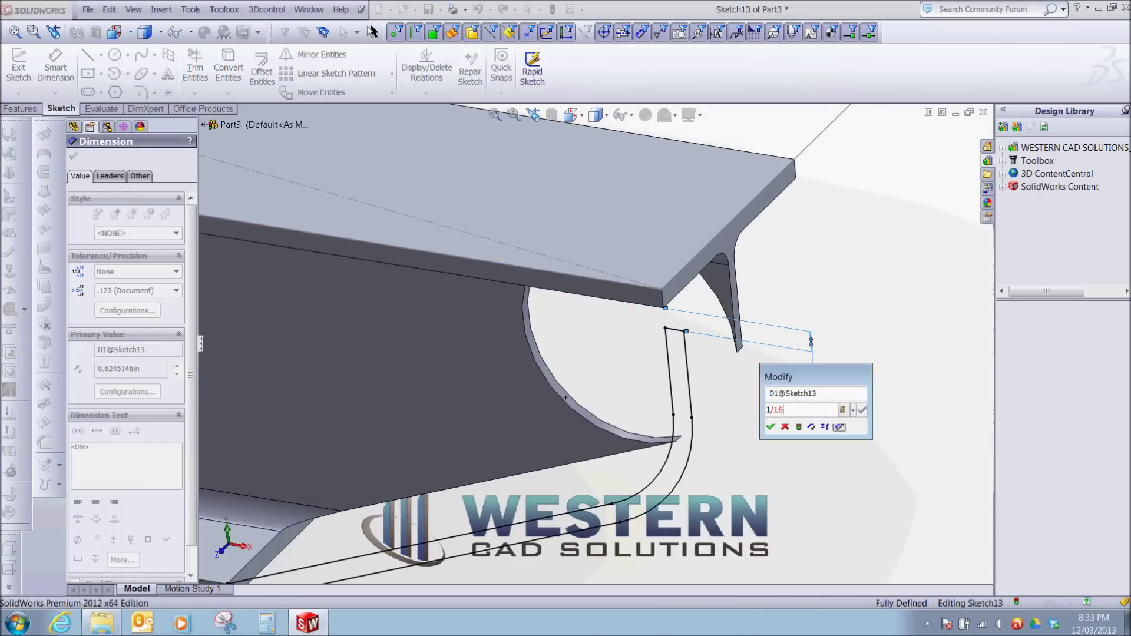
text(16)
key(Return)
click(941, 137)
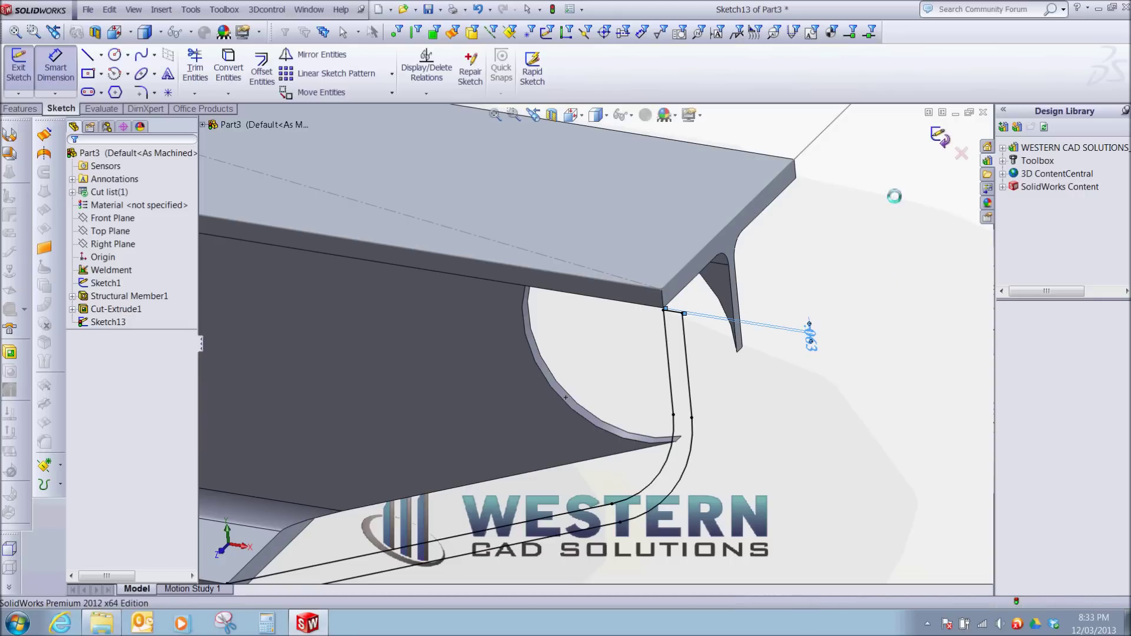
Extrude the bent plate profile with the Up To Surface end condition, ending at the upper flange's far side face.
scroll(798, 298, up, 6)
click(789, 311)
key(s)
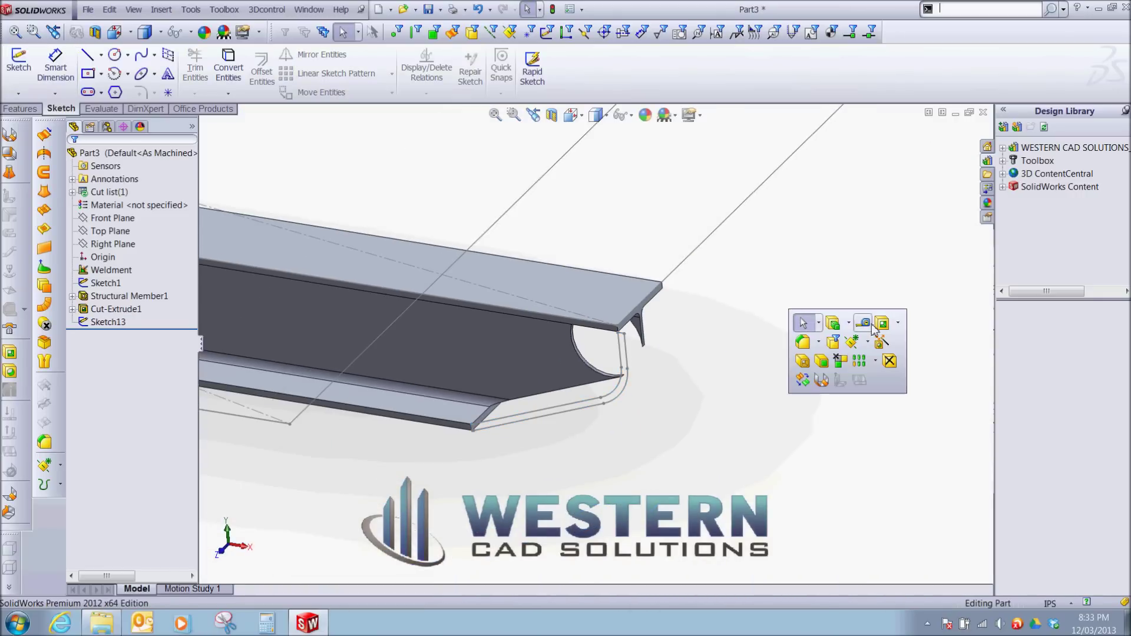
click(848, 333)
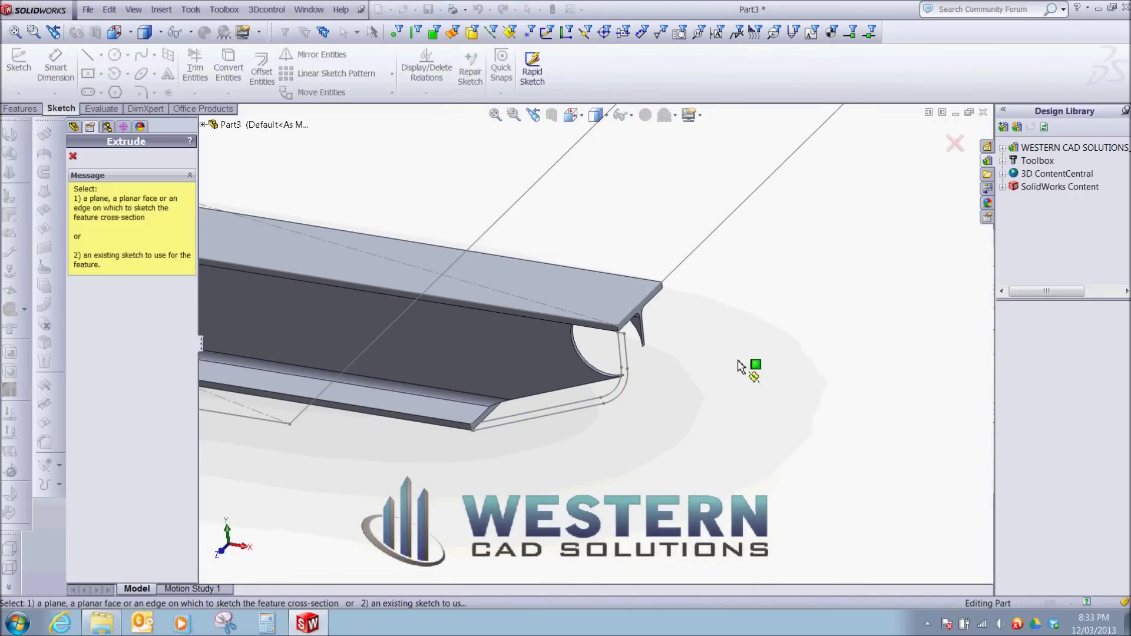
click(612, 407)
click(117, 231)
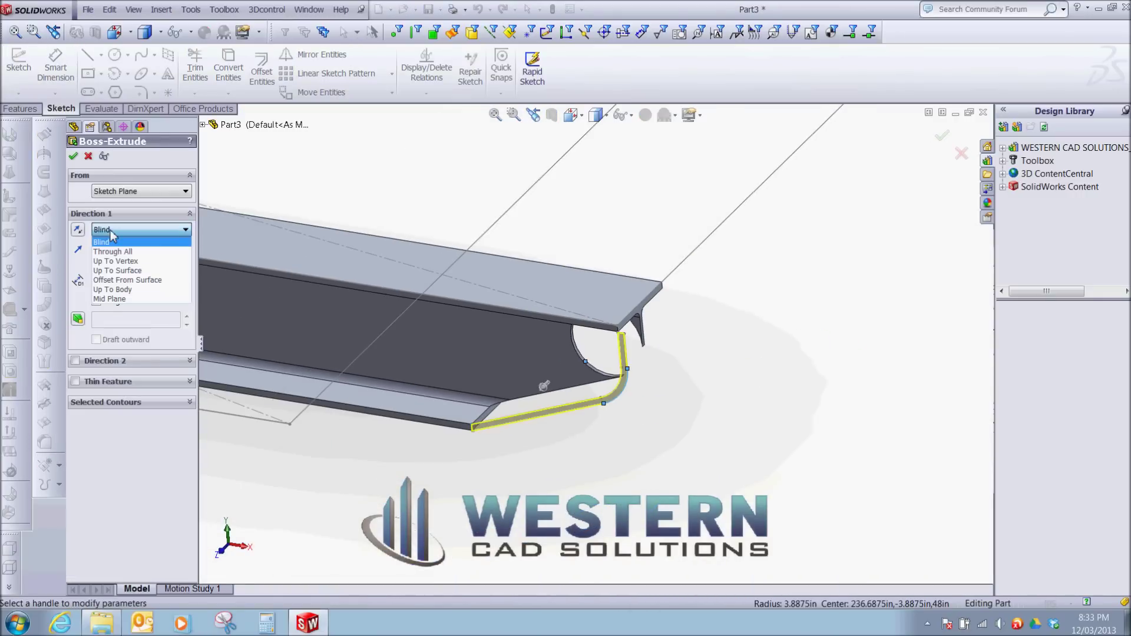
click(148, 271)
middle_drag(747, 331, 569, 411)
scroll(665, 348, down, 4)
click(682, 323)
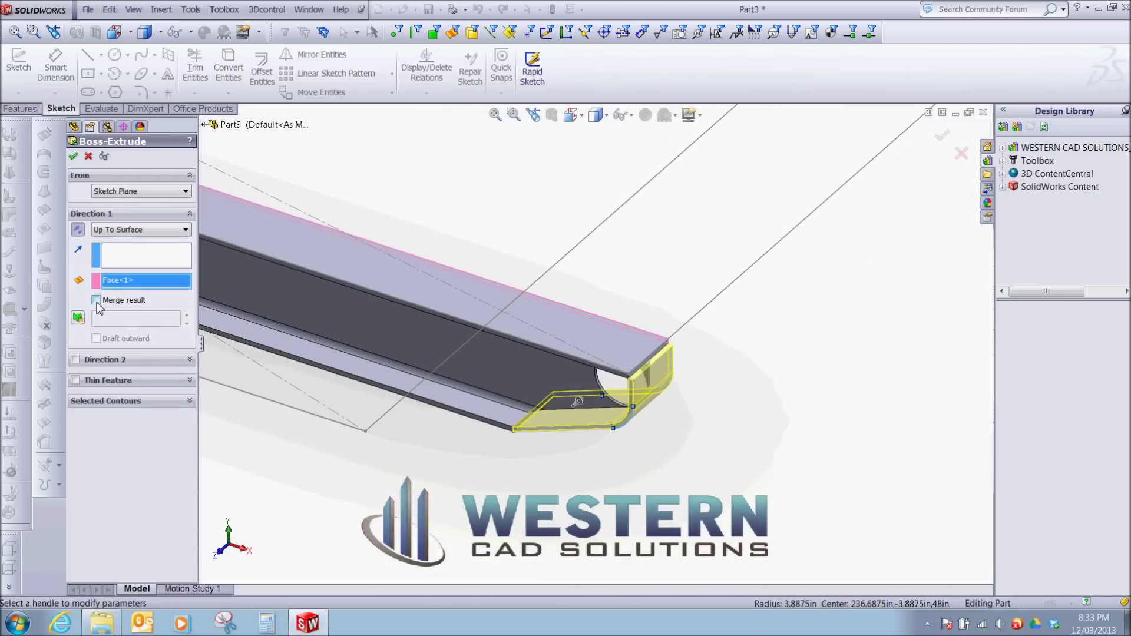
click(75, 158)
scroll(730, 359, up, 6)
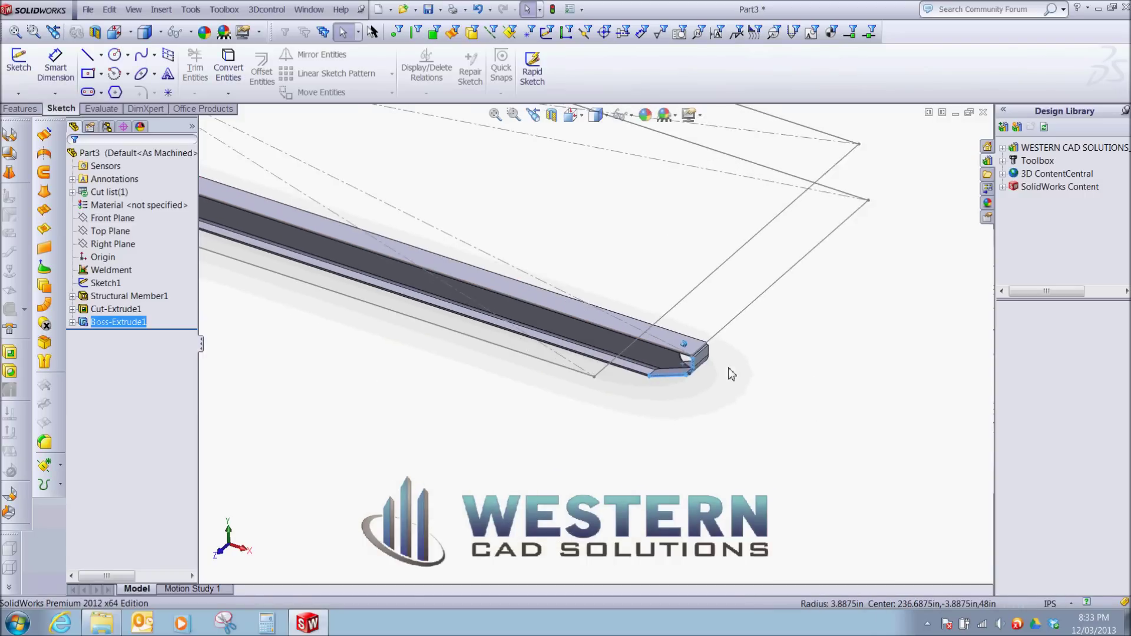
click(720, 414)
Mirror the notch cut and the bent plate extrusion about the Right Plane to the beam's other end.
middle_drag(720, 413, 722, 411)
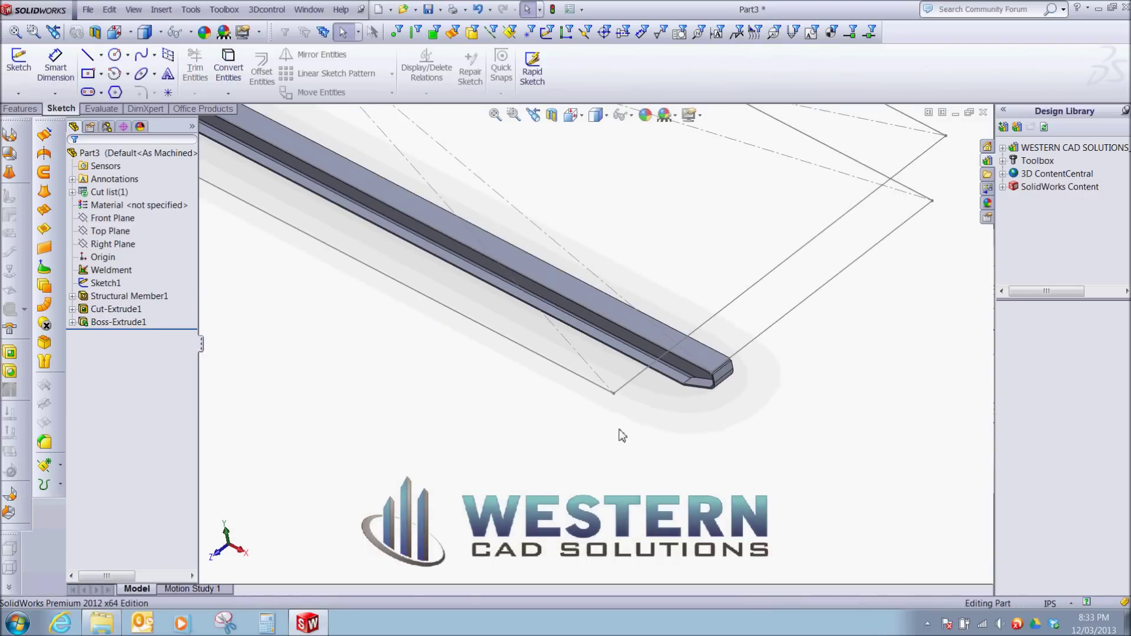
key(s)
click(744, 475)
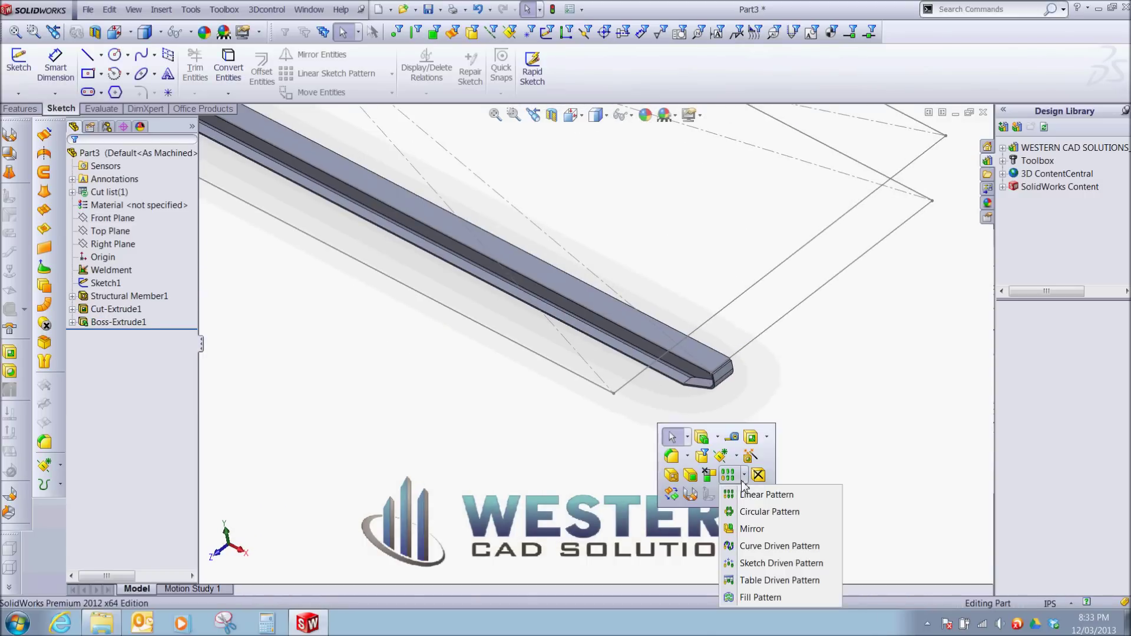
click(759, 527)
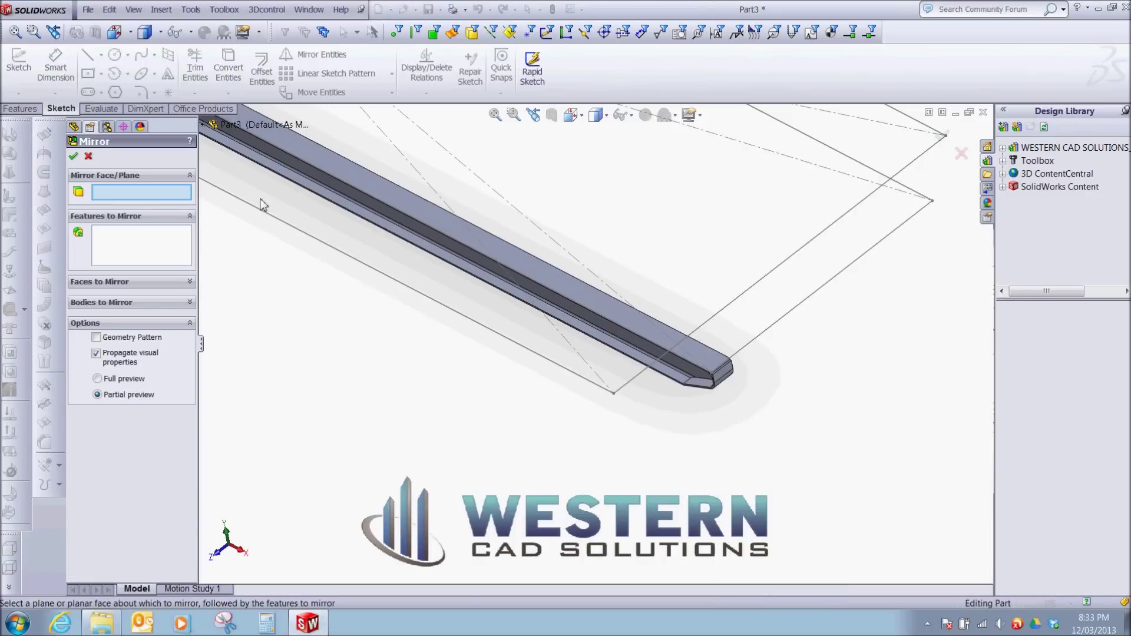
middle_drag(445, 269, 433, 259)
click(202, 124)
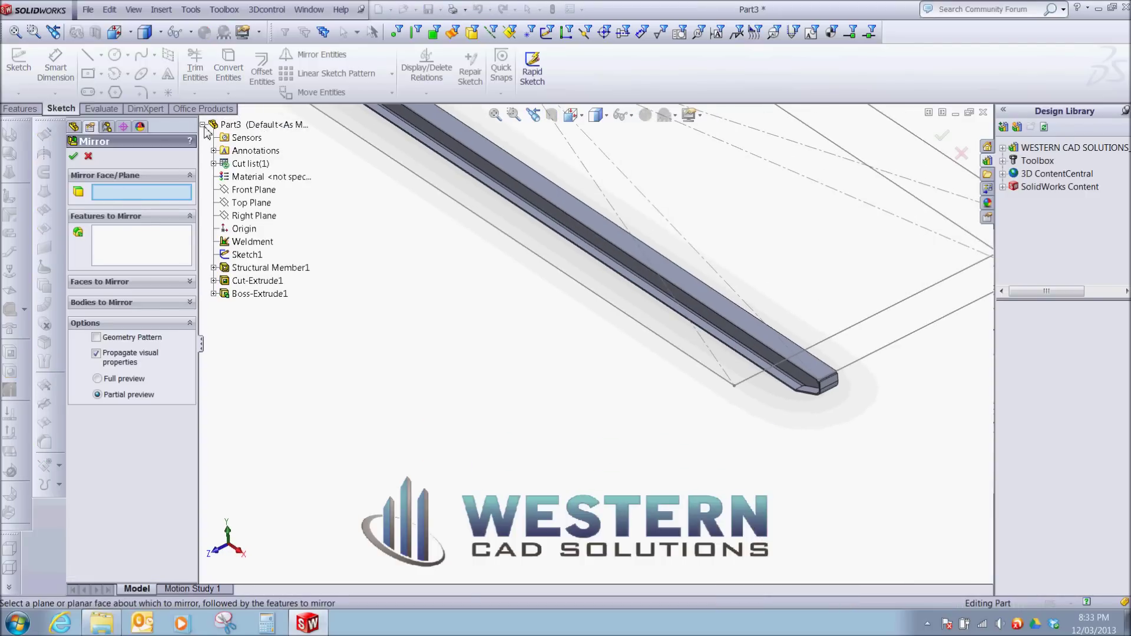
click(254, 215)
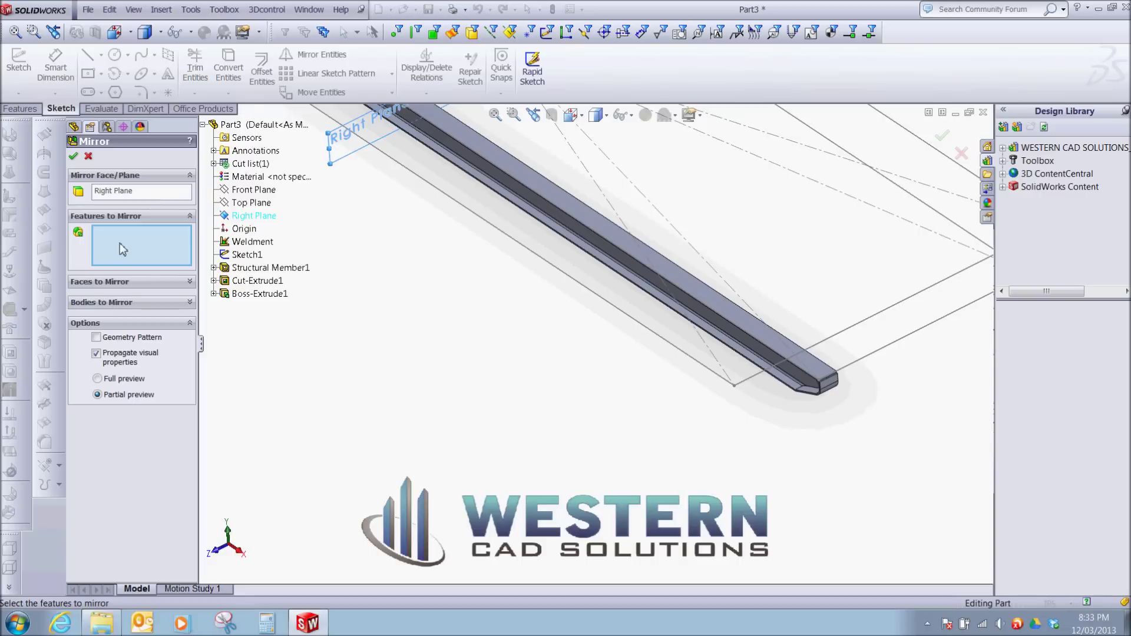
click(257, 281)
click(259, 294)
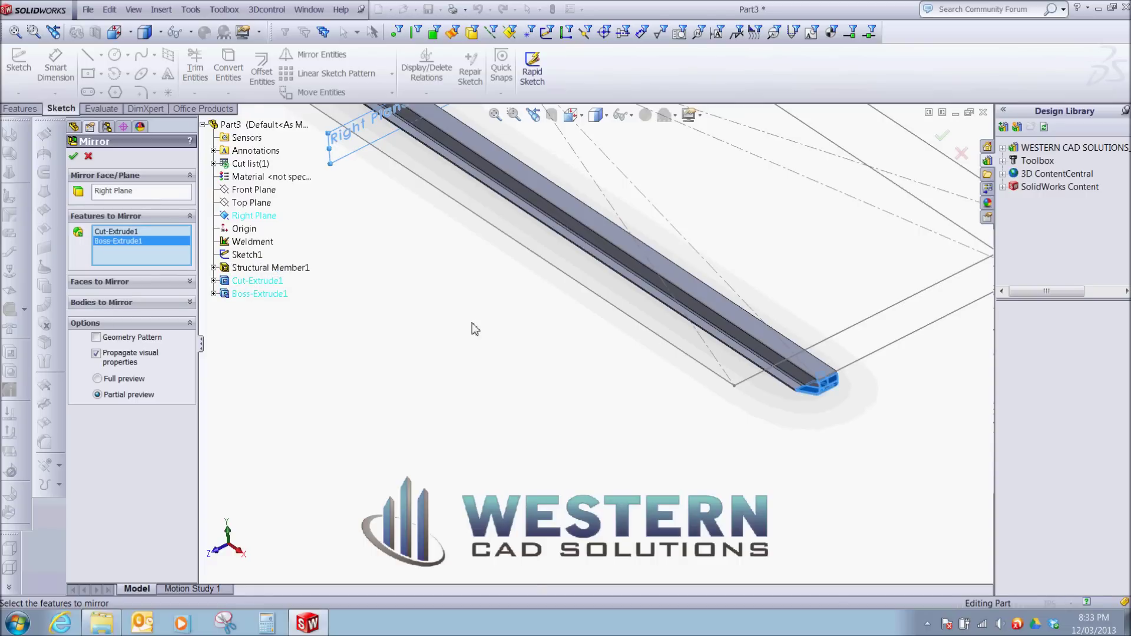
scroll(492, 312, up, 2)
middle_drag(492, 312, 454, 438)
scroll(454, 439, down, 3)
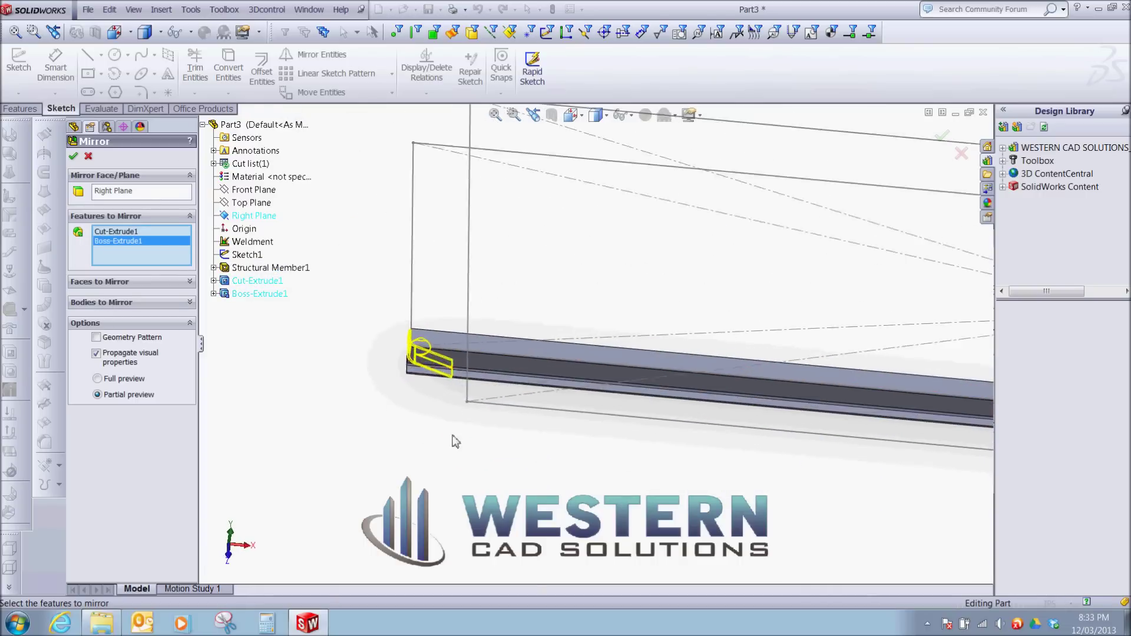
click(75, 159)
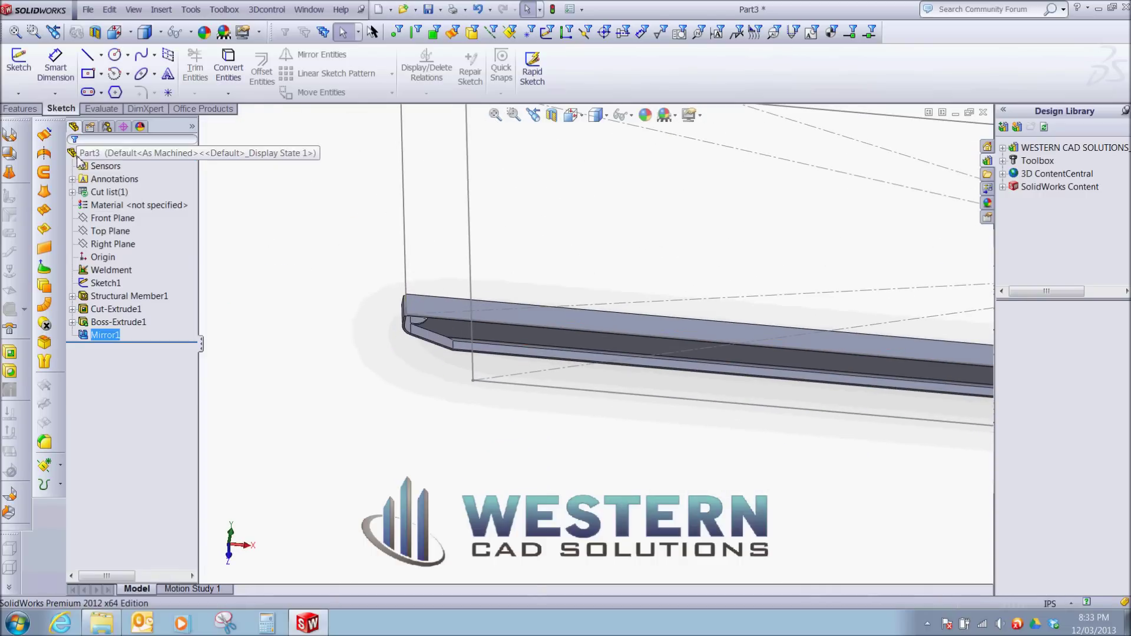
Hide the layout sketch Sketch1 so that only the beam remains displayed.
scroll(566, 362, up, 5)
middle_drag(731, 352, 639, 366)
scroll(672, 375, down, 3)
scroll(638, 361, down, 2)
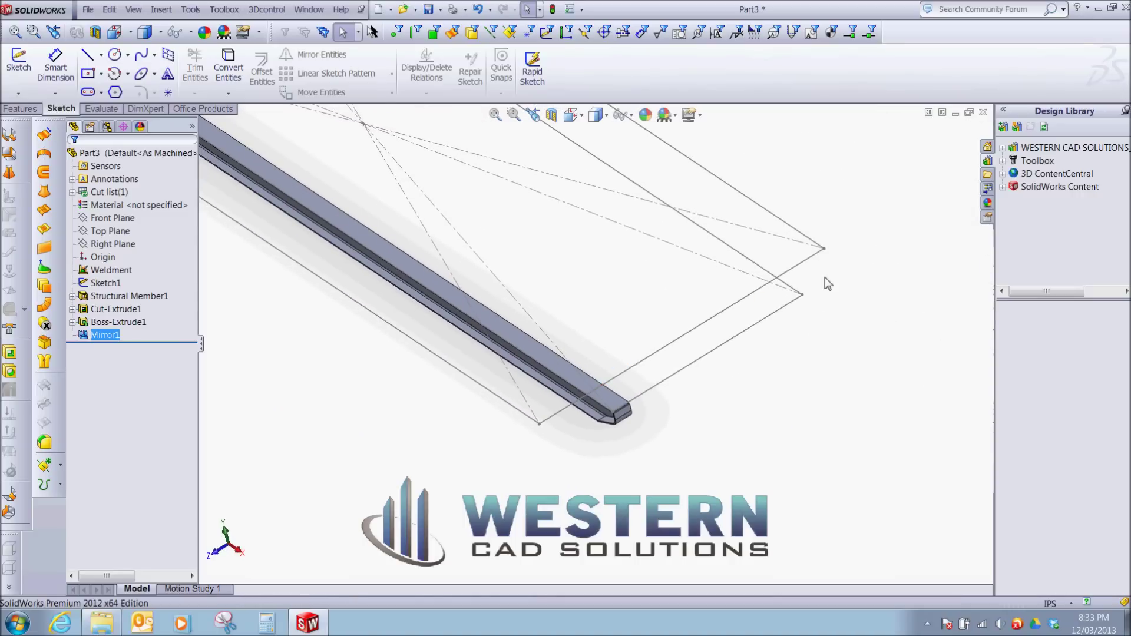
mouse_move(826, 283)
middle_down()
mouse_move(808, 286)
mouse_move(707, 391)
mouse_move(667, 404)
mouse_move(690, 394)
middle_up()
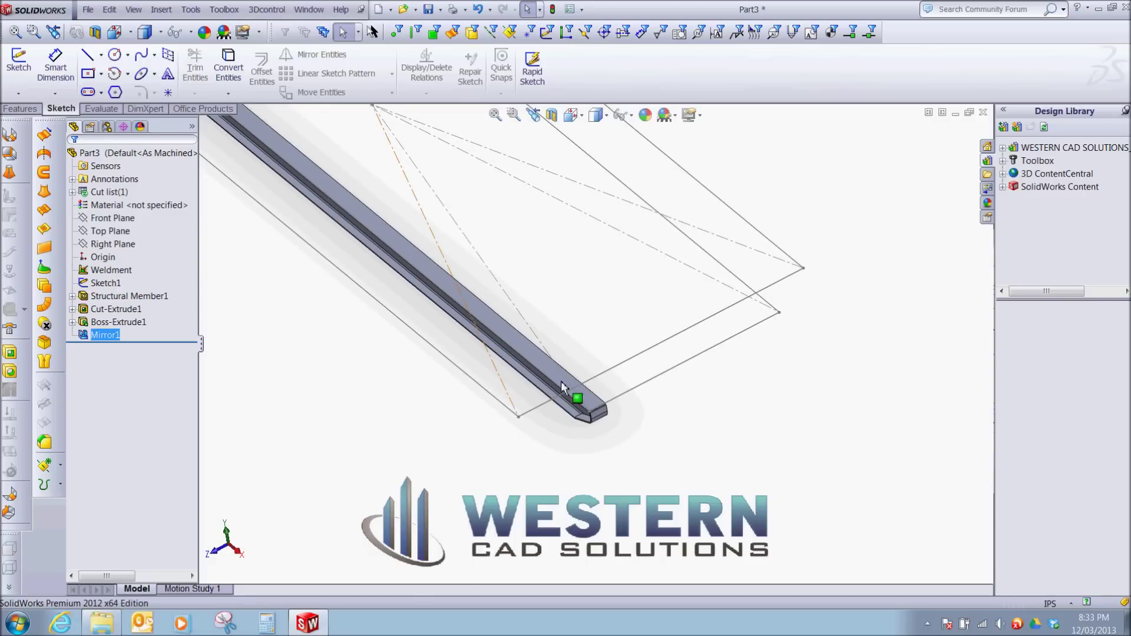
click(112, 282)
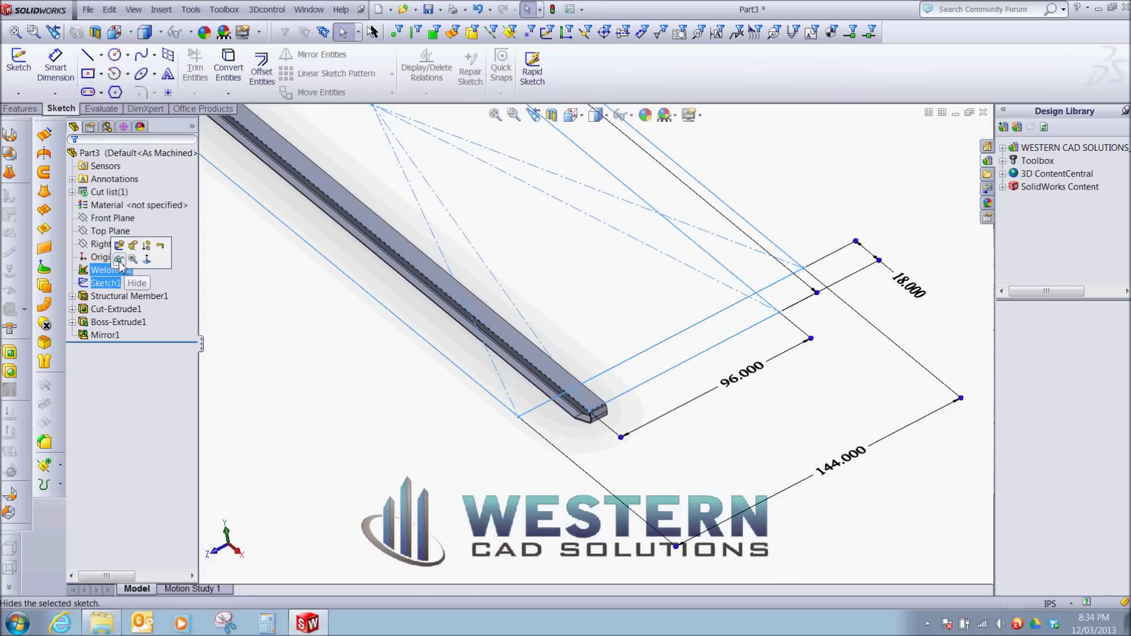
click(120, 261)
Start a 3D sketch and place a point at the midpoint of the upper flange's end edge.
scroll(639, 406, down, 5)
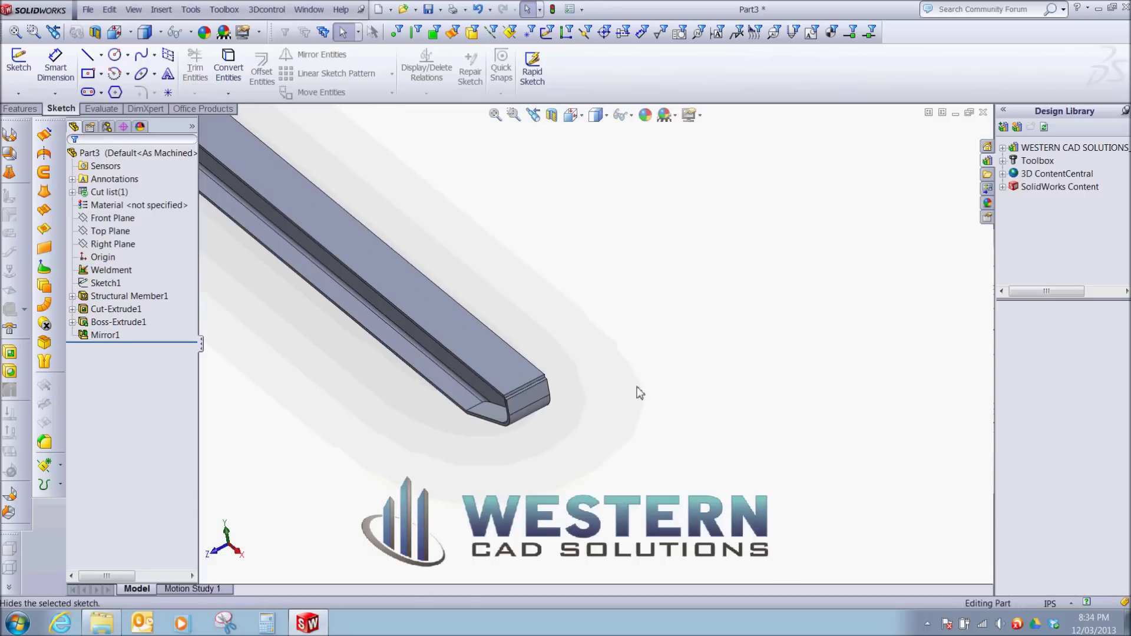
click(18, 94)
click(36, 128)
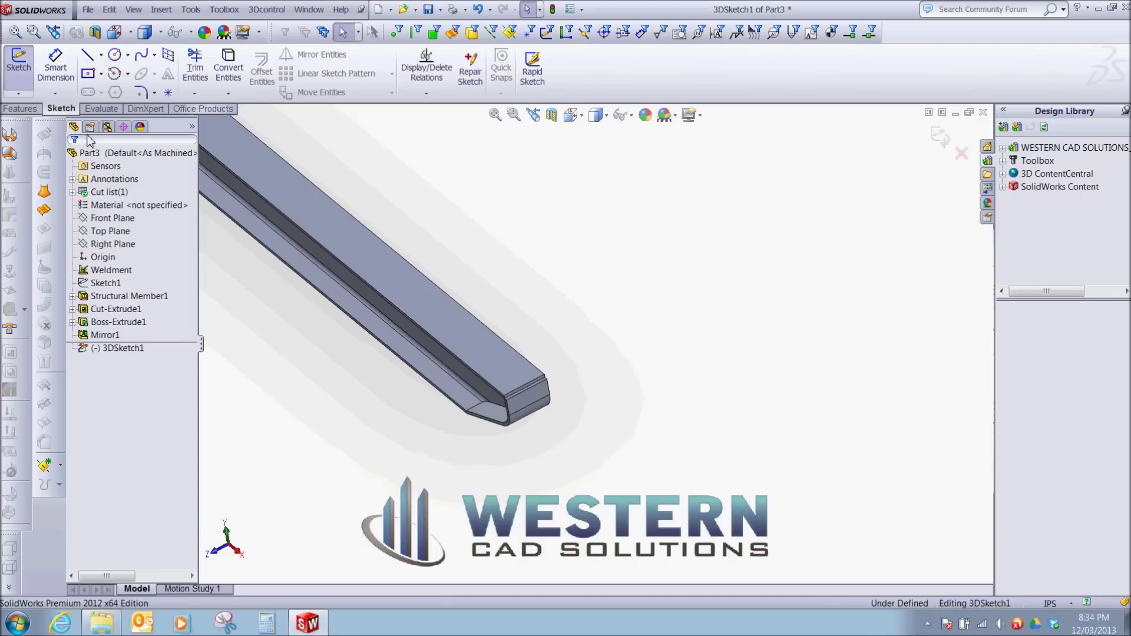
click(168, 92)
scroll(542, 391, down, 5)
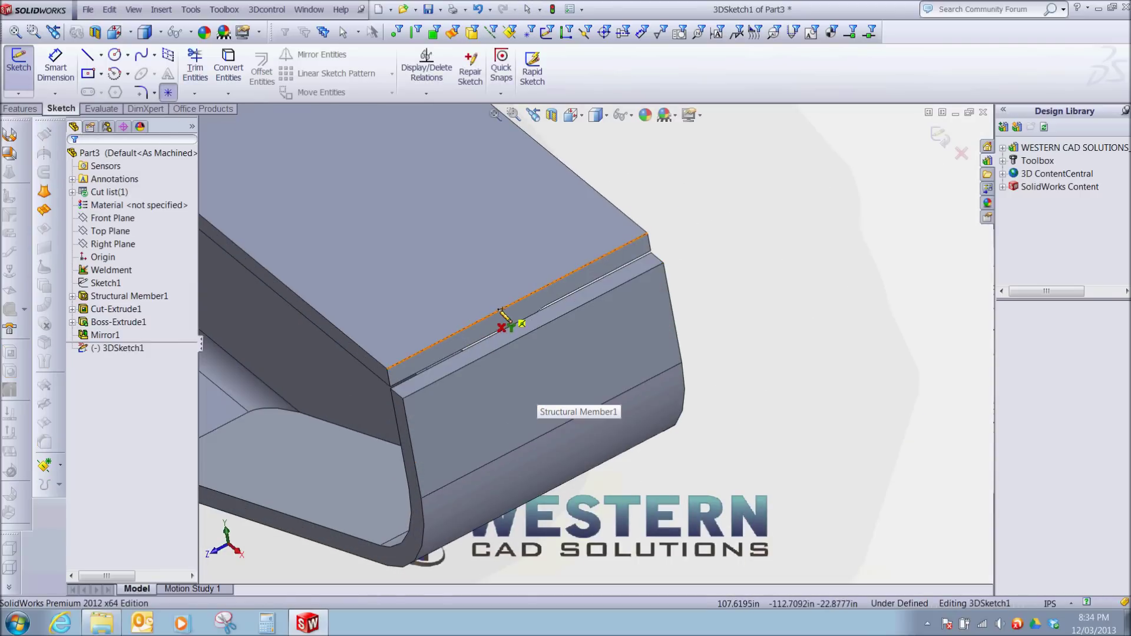
click(517, 300)
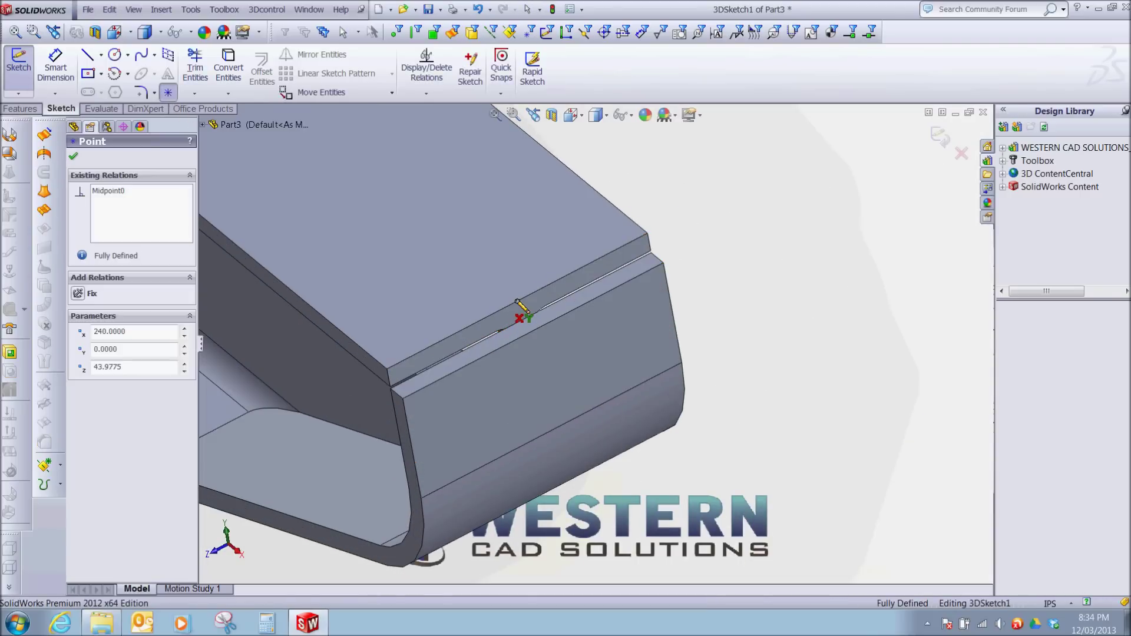
Exit the 3D sketch and rename it "select point".
key(Escape)
scroll(557, 366, up, 5)
scroll(641, 350, up, 2)
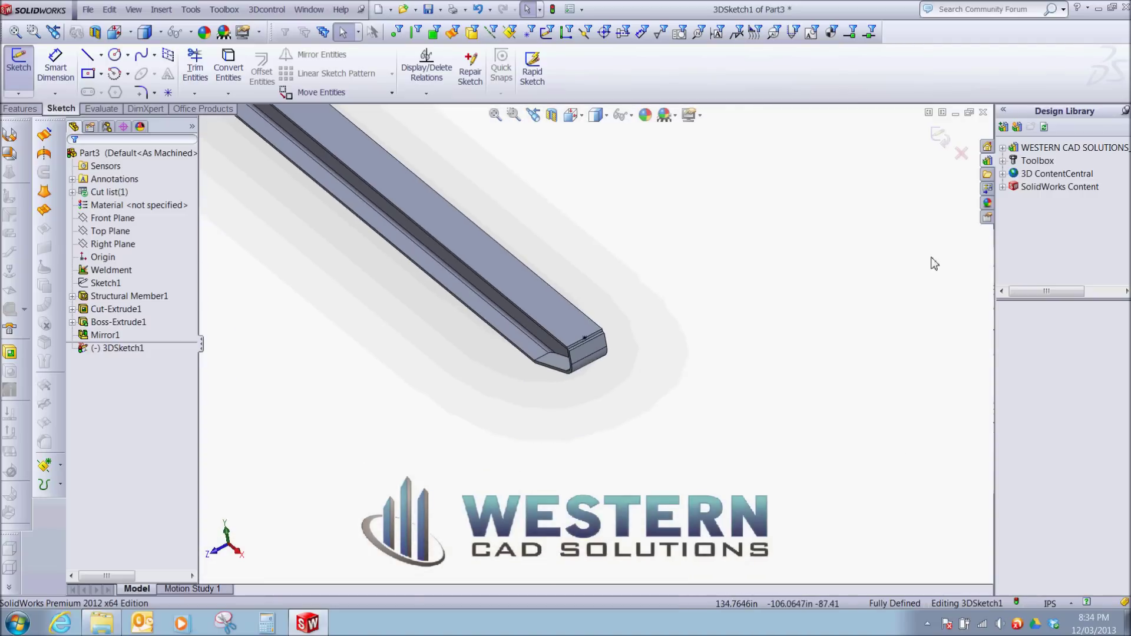
click(939, 136)
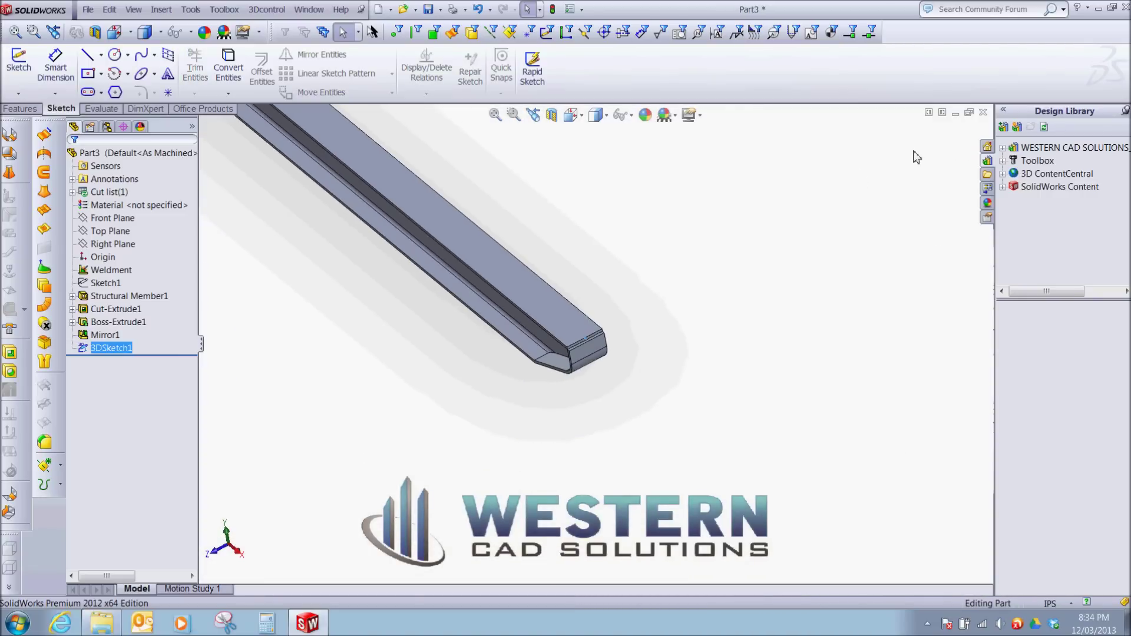
click(109, 349)
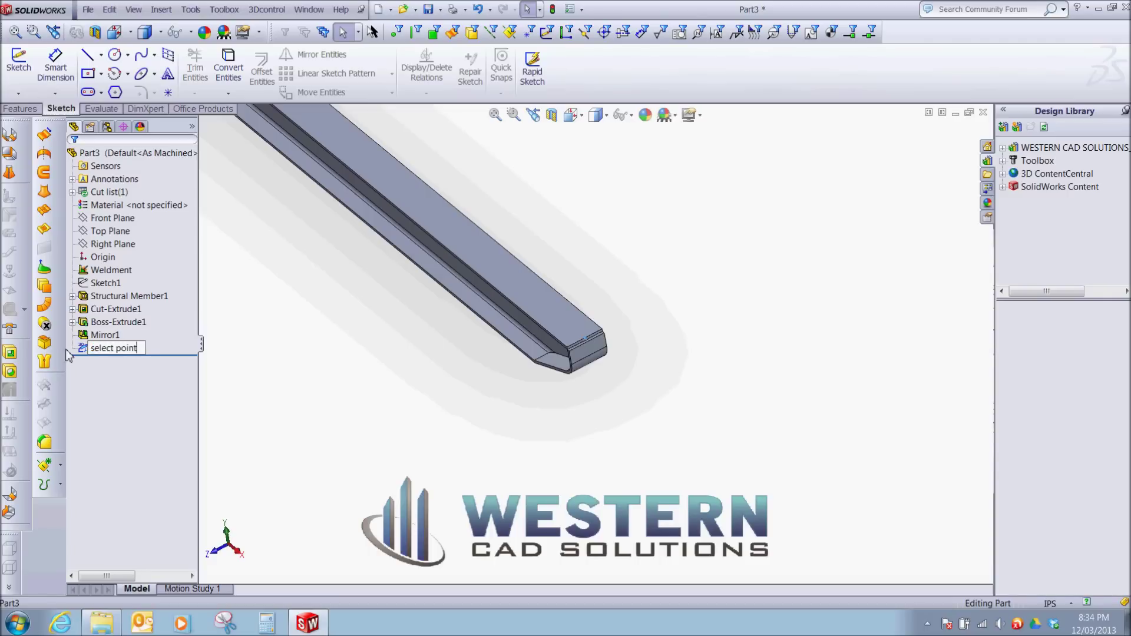
click(359, 366)
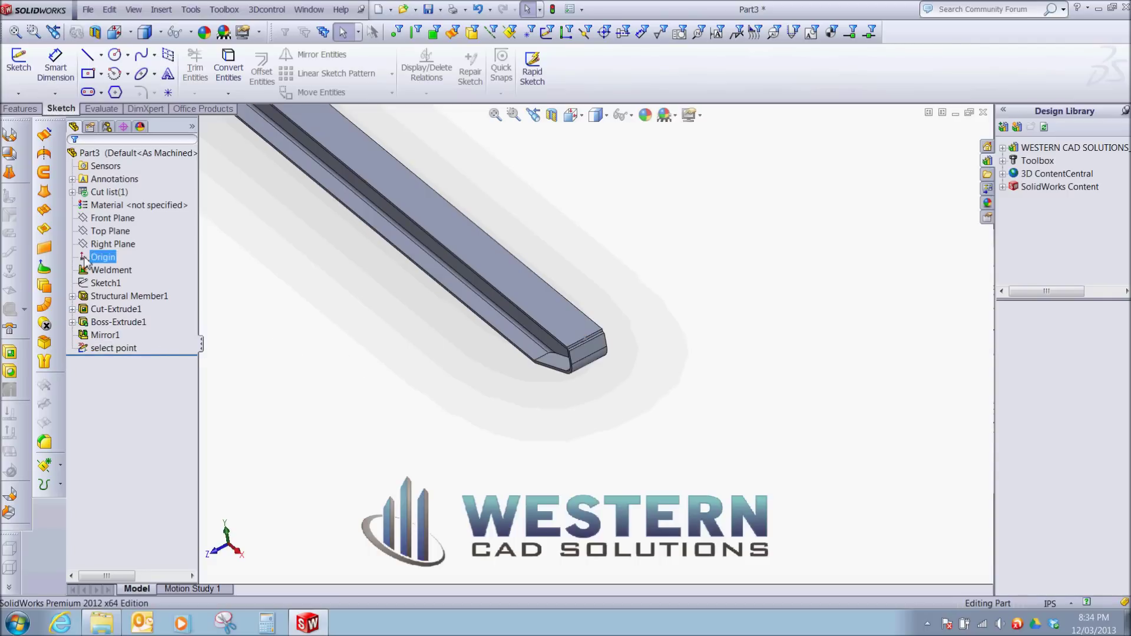
Show the layout sketch Sketch1 again.
click(105, 282)
click(109, 256)
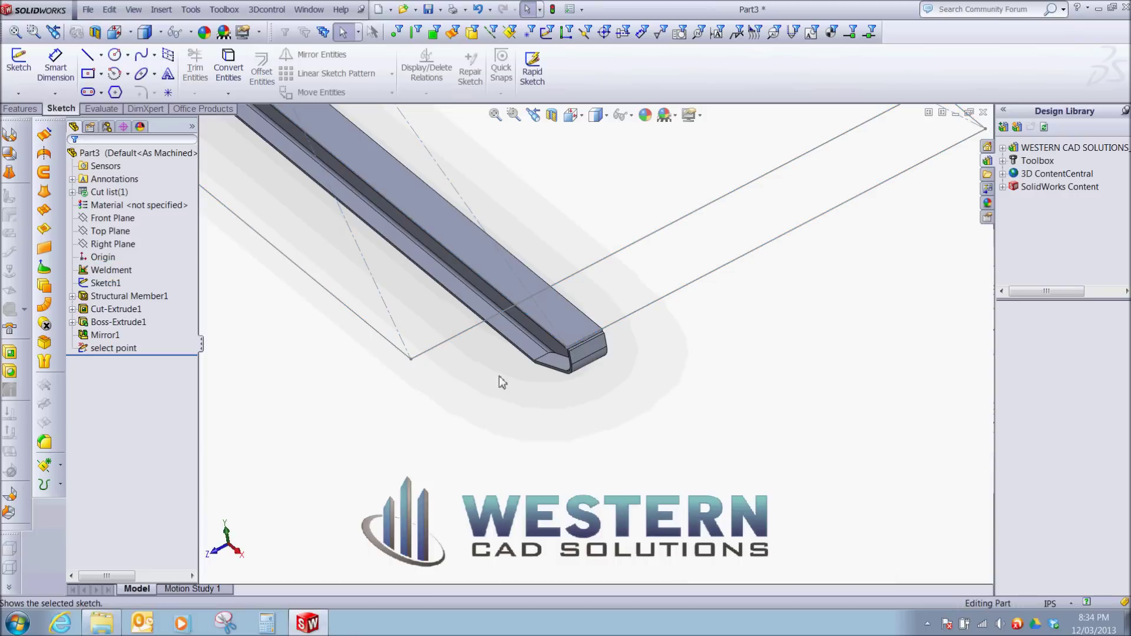
key(z)
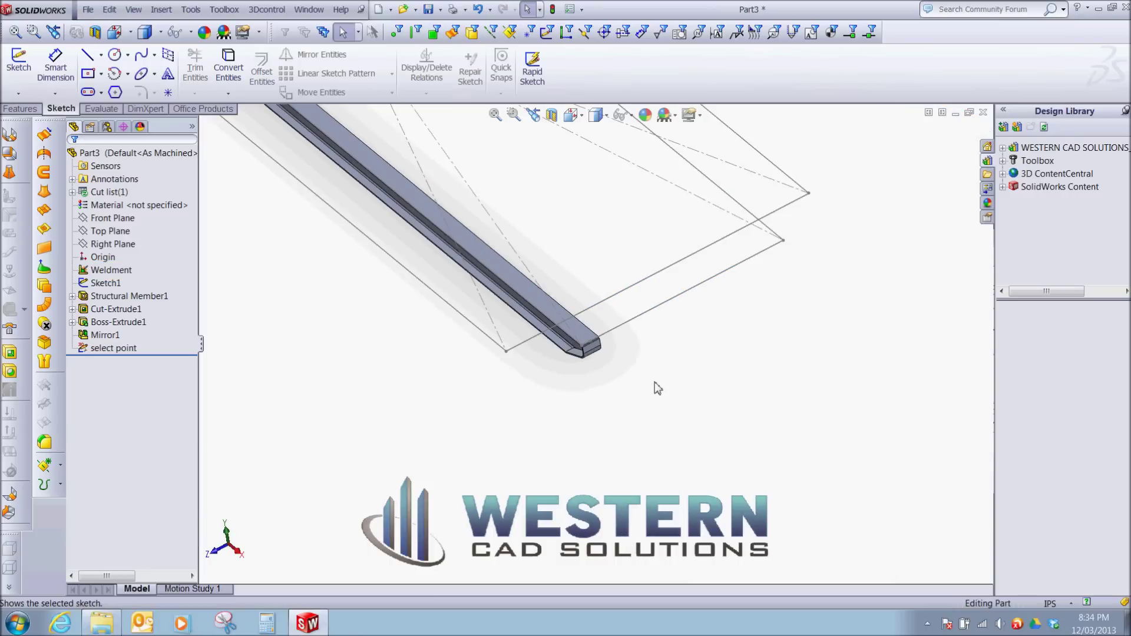
Create another 3D sketch with a point at the midpoint of the layout line running across from the beam's end, and exit it.
click(26, 96)
click(29, 121)
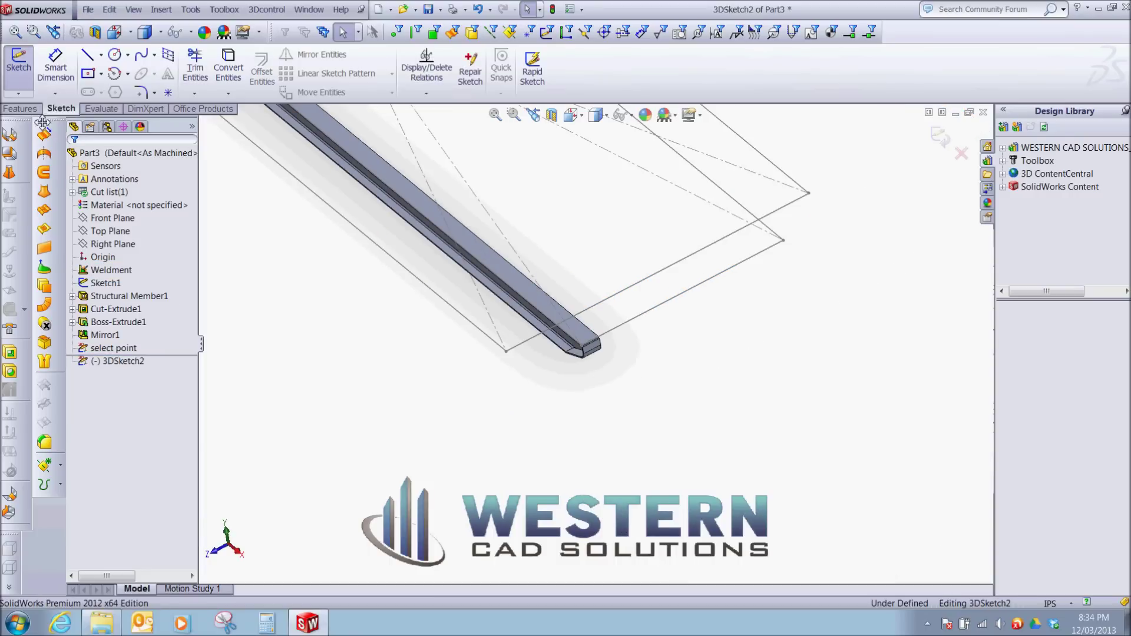
click(168, 94)
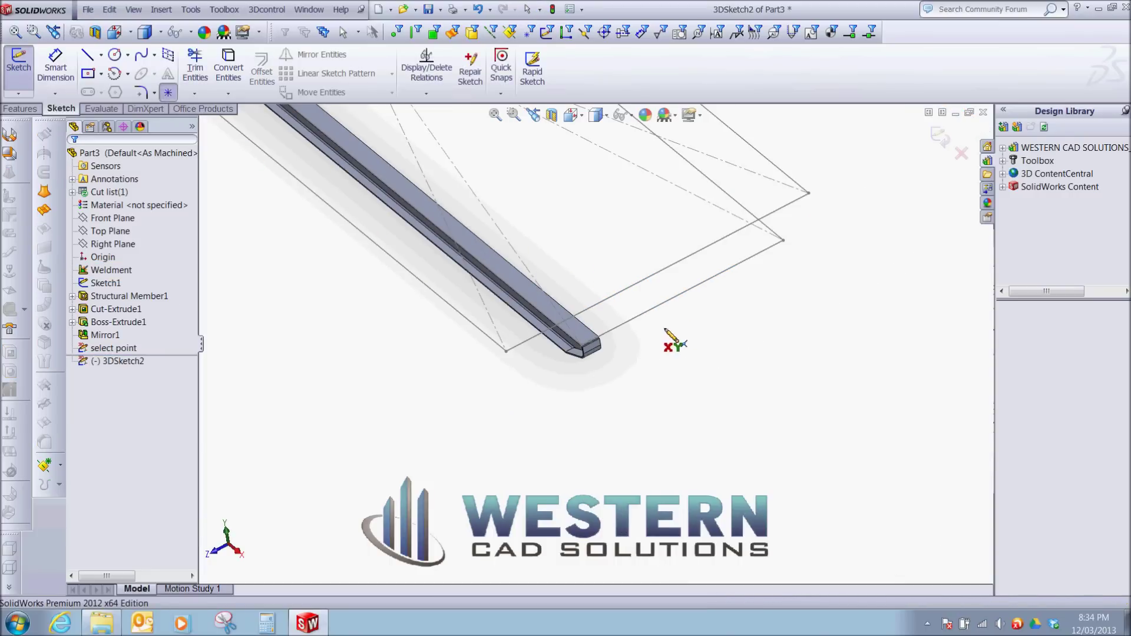
click(682, 293)
key(Escape)
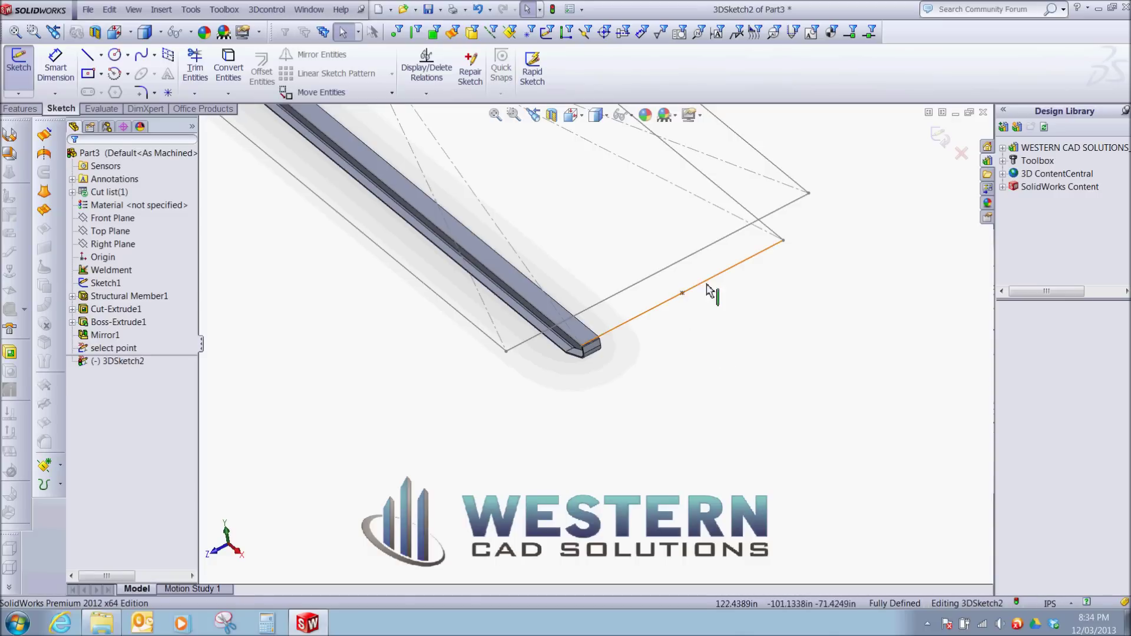
mouse_move(753, 408)
middle_down()
mouse_move(745, 389)
mouse_move(956, 183)
middle_up()
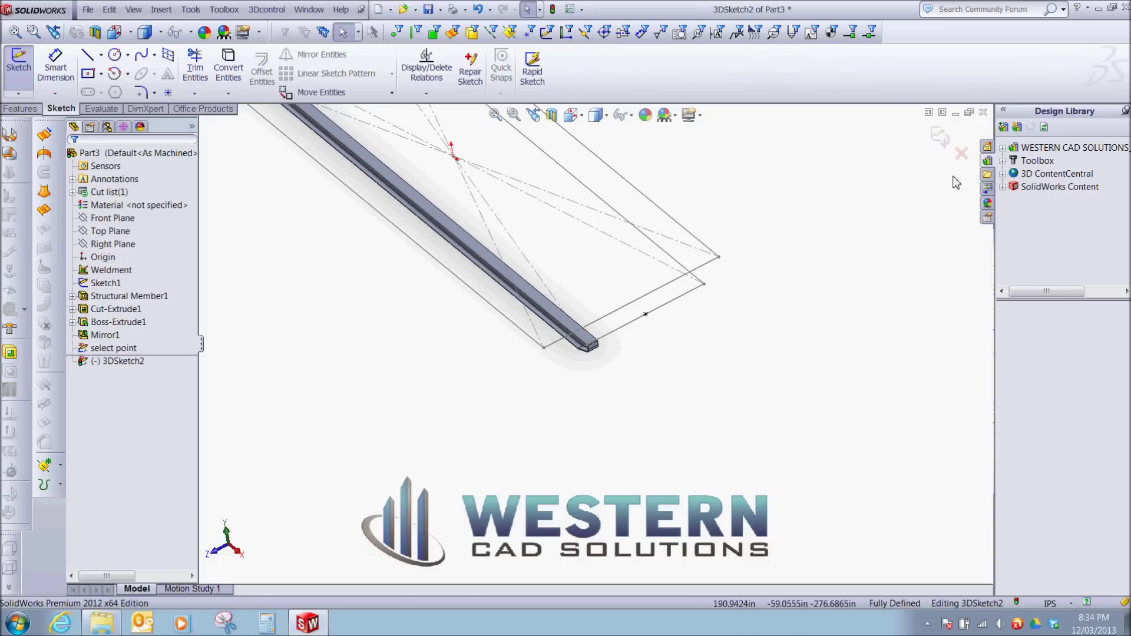
click(939, 138)
Start a Sketch Driven Pattern from 3DSketch2, using the point of the "select point" sketch as the reference point.
middle_drag(717, 354, 644, 370)
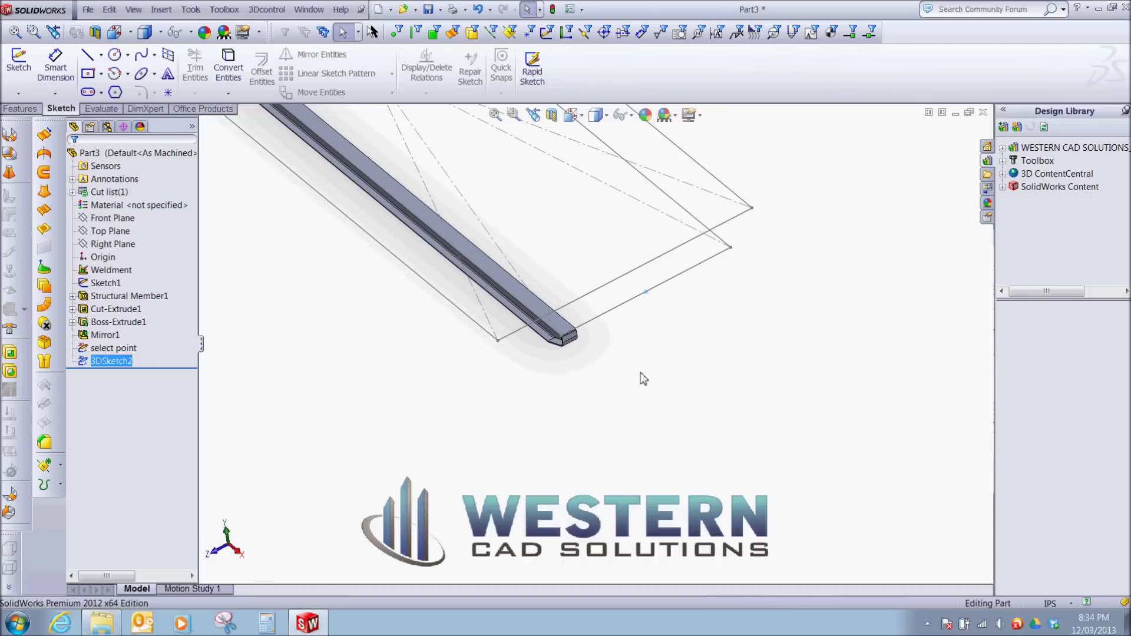
key(s)
click(728, 424)
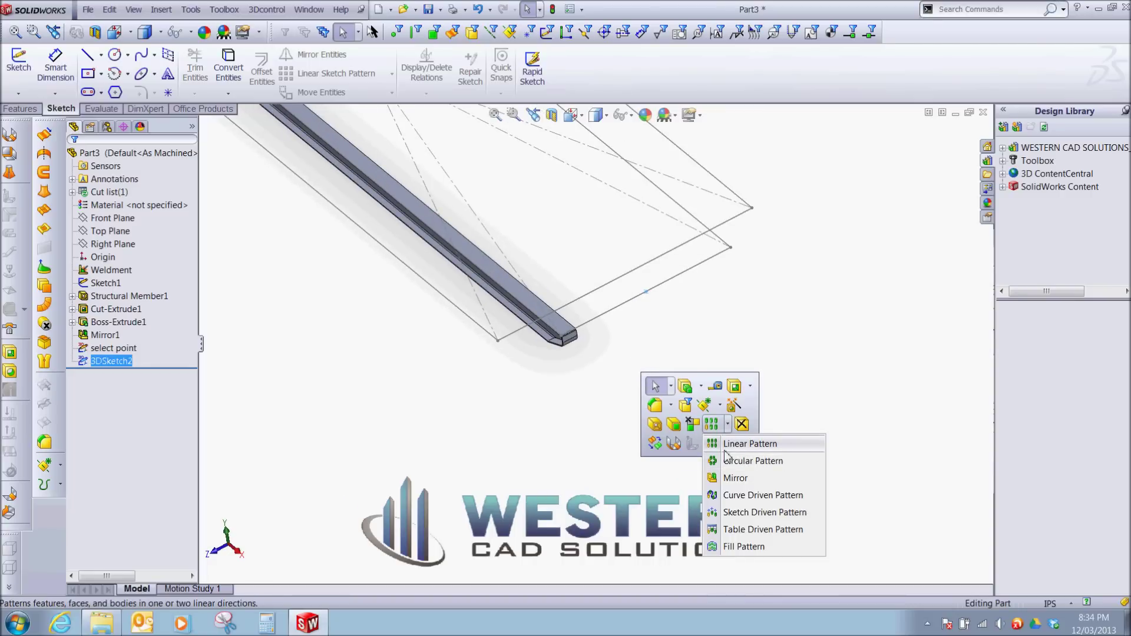
click(747, 513)
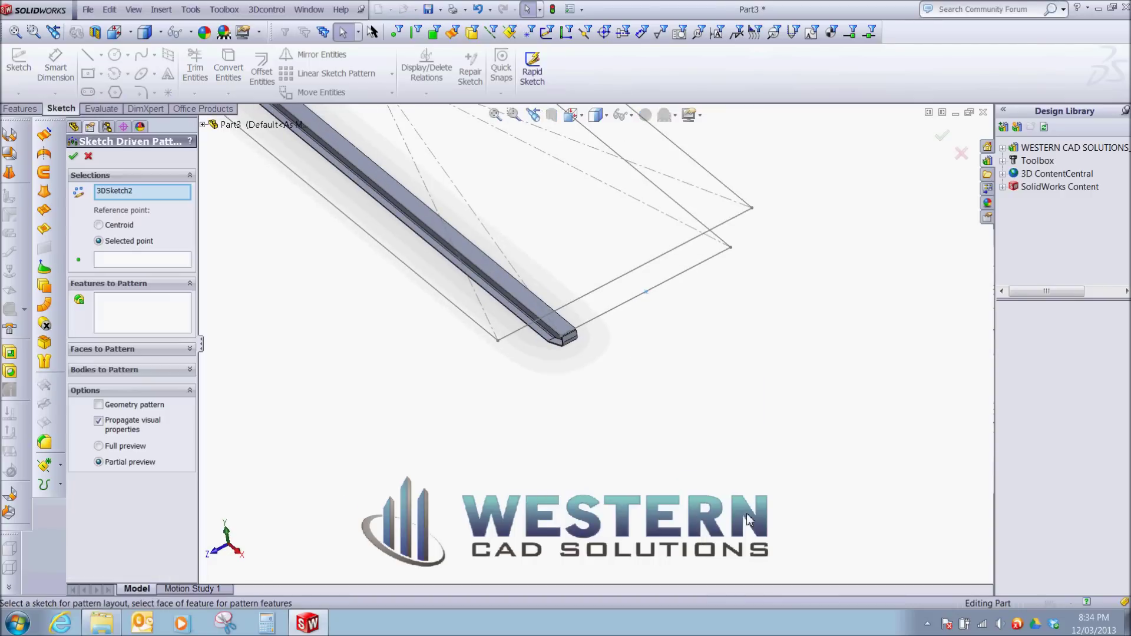
click(130, 260)
scroll(585, 355, down, 6)
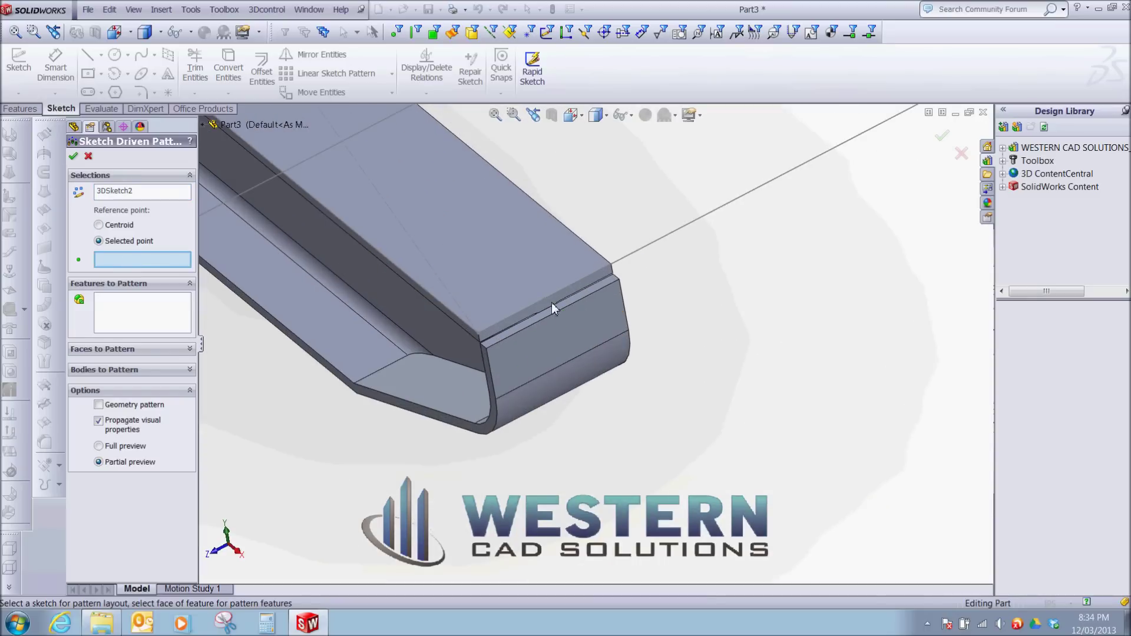
click(545, 299)
Set the finished beam as the body to pattern and create the sketch driven pattern.
scroll(329, 331, up, 5)
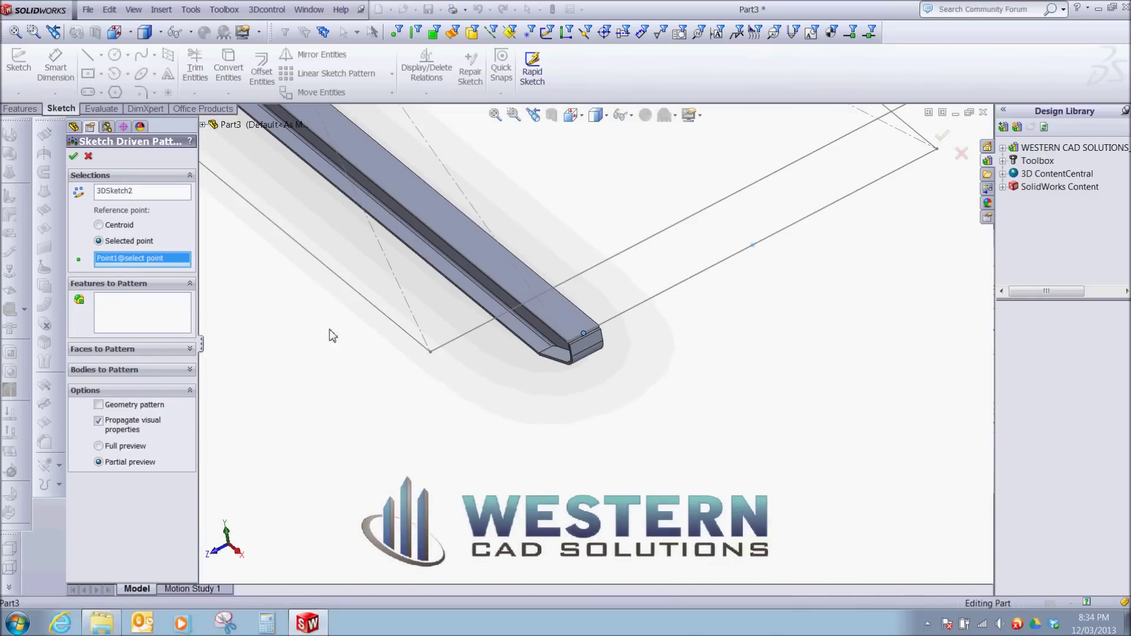
click(116, 371)
scroll(596, 412, up, 3)
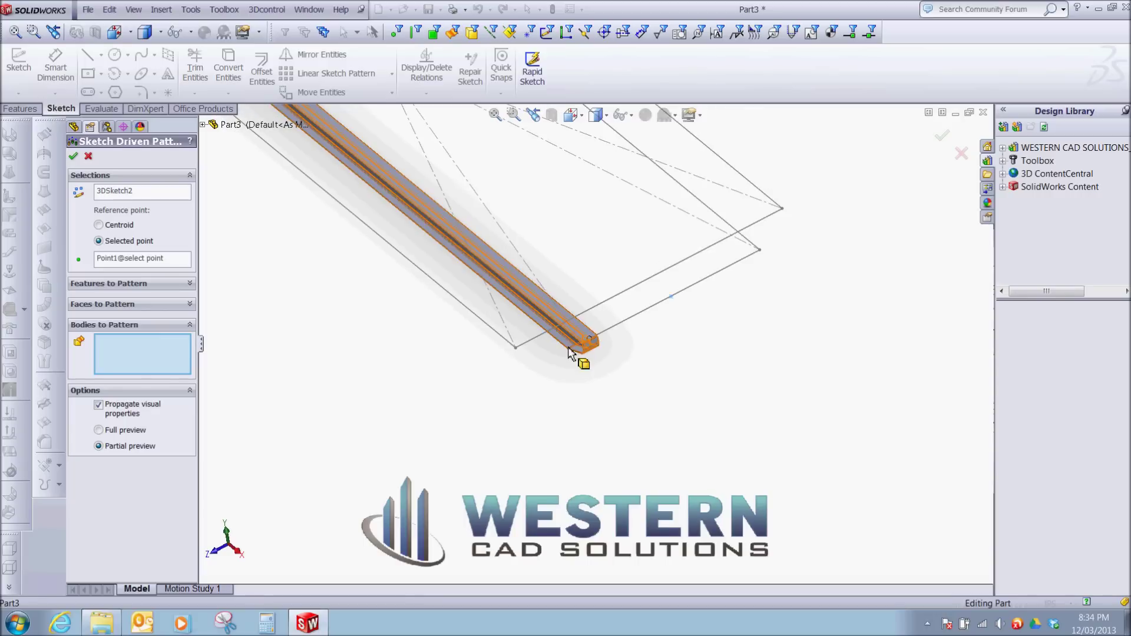
click(542, 321)
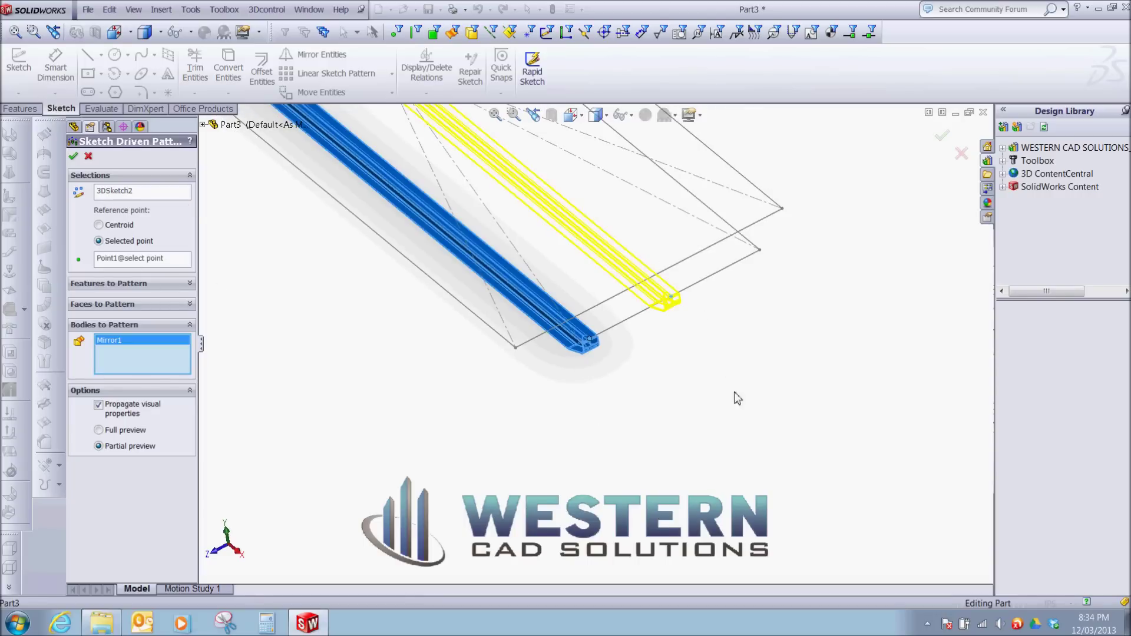
scroll(735, 405, up, 3)
mouse_move(739, 413)
middle_down()
mouse_move(711, 408)
mouse_move(713, 383)
mouse_move(745, 366)
middle_up()
scroll(650, 410, down, 3)
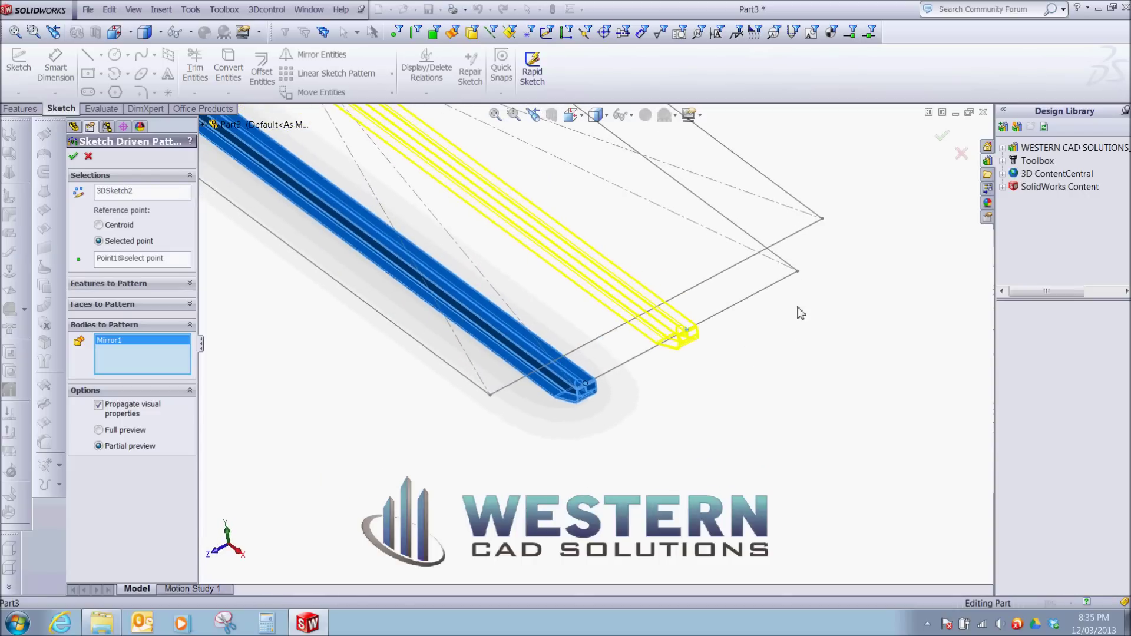
click(942, 136)
Edit 3DSketch2, remove the point's midpoint relation, and move the point along the layout line closer to the beam.
scroll(667, 356, down, 4)
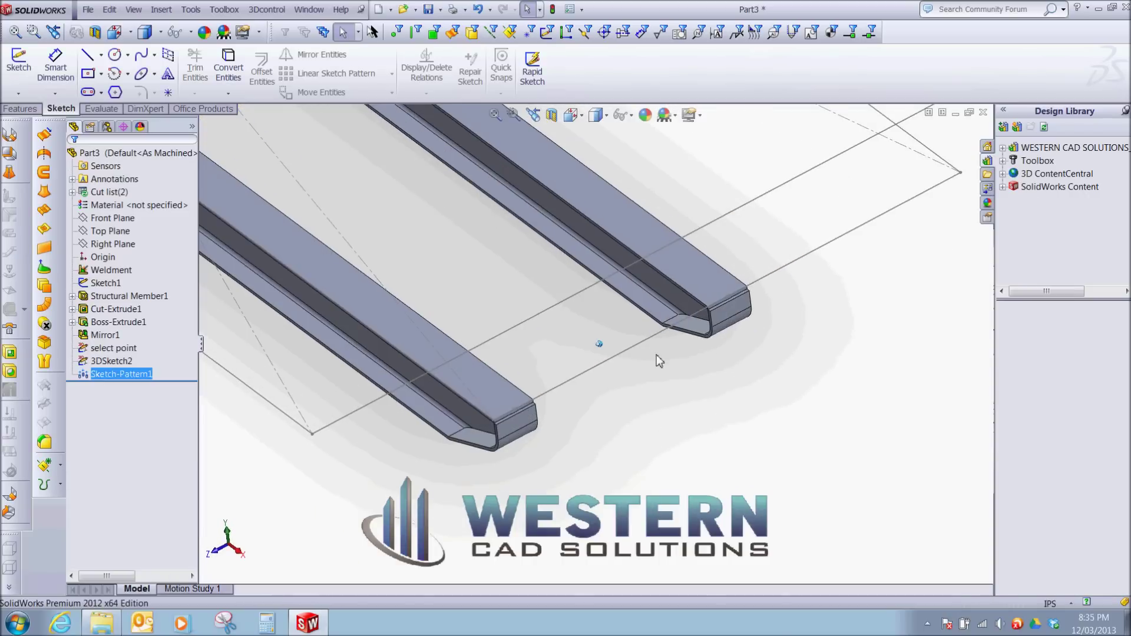
scroll(663, 350, up, 1)
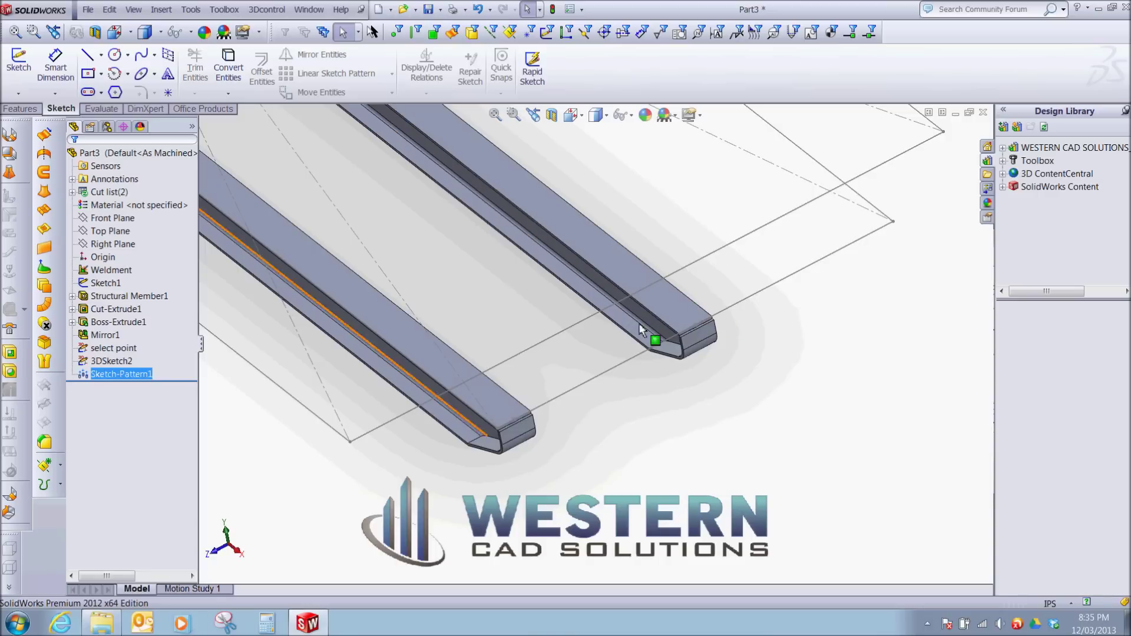
click(111, 361)
shift+click(134, 375)
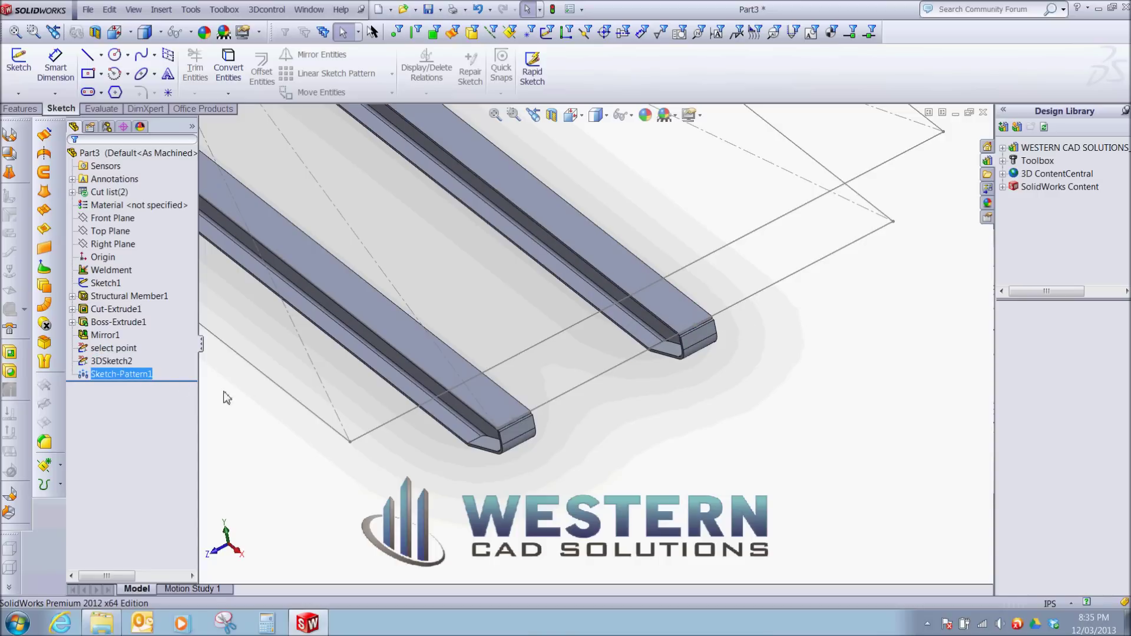
scroll(570, 318, up, 3)
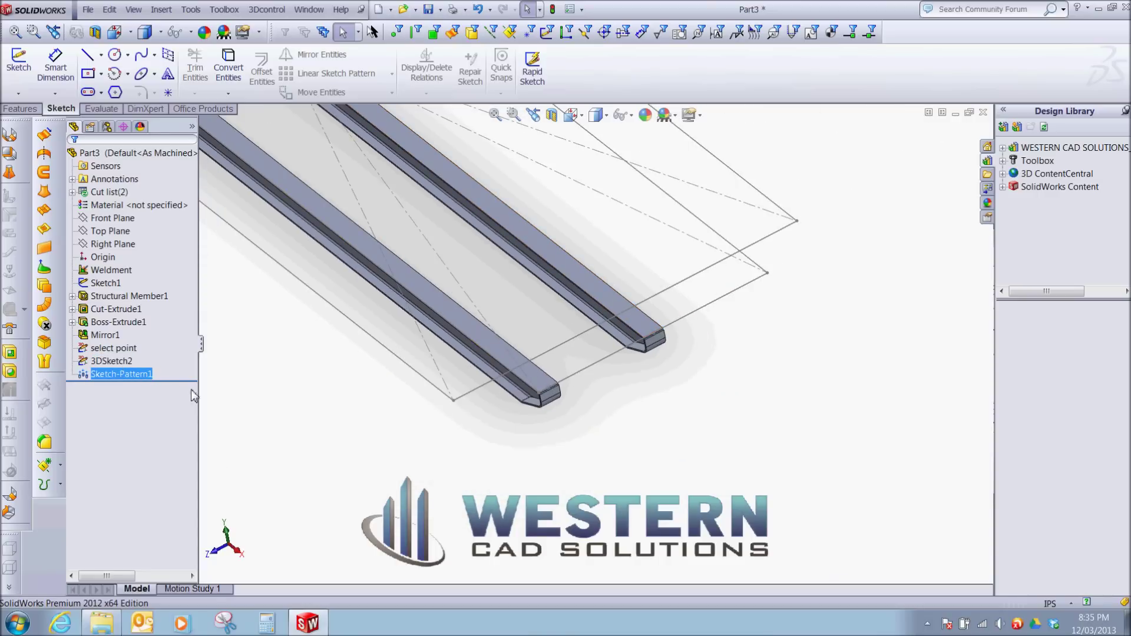
shift+click(112, 348)
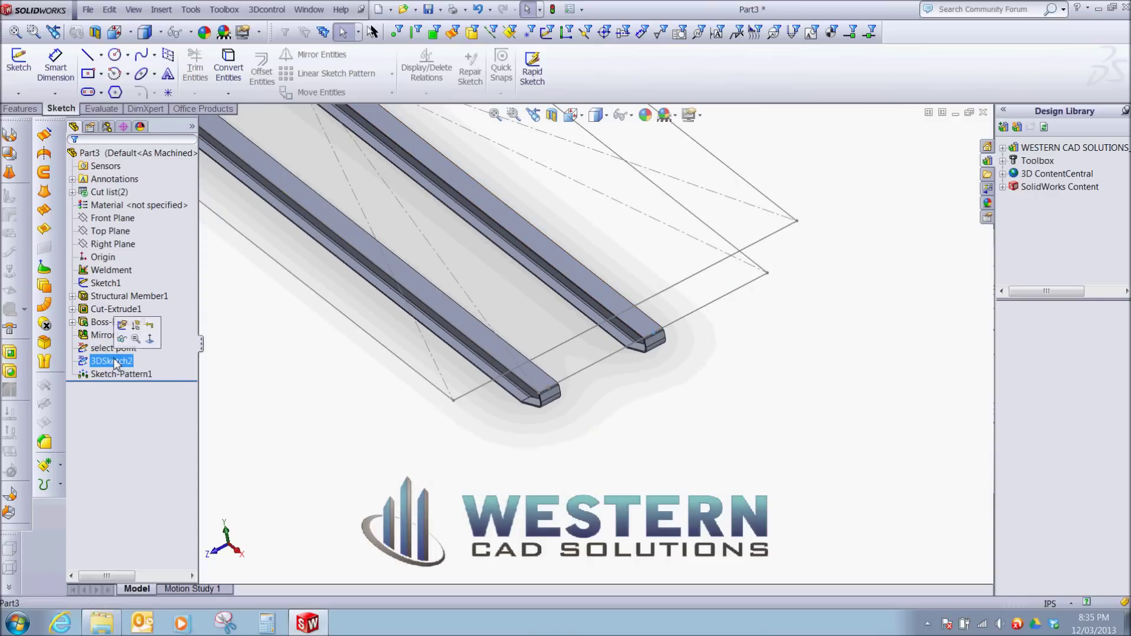
click(124, 327)
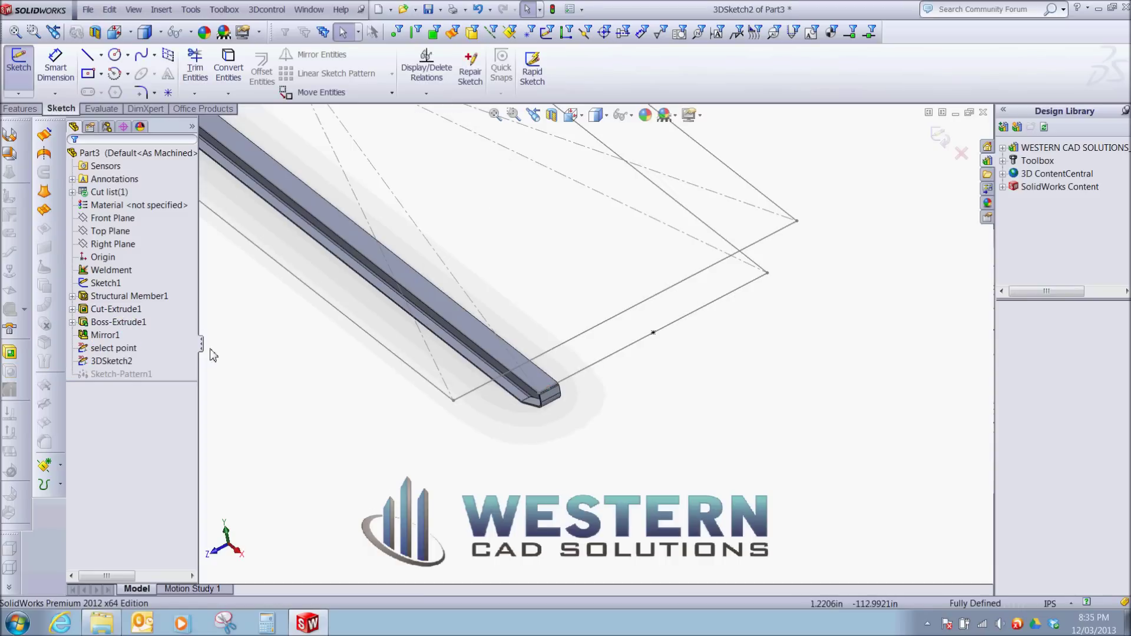
click(653, 332)
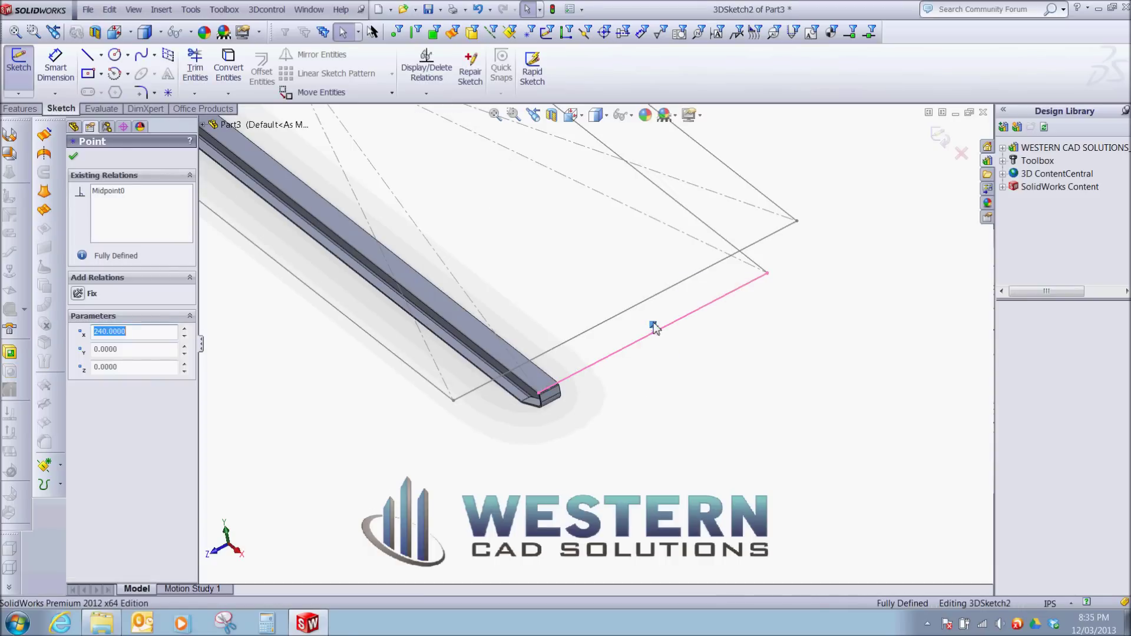
key(Delete)
mouse_move(654, 334)
mouse_down()
mouse_move(631, 362)
mouse_move(624, 353)
mouse_up()
click(676, 399)
Add a second point farther along the same layout line and exit the sketch to update the beam pattern.
key(s)
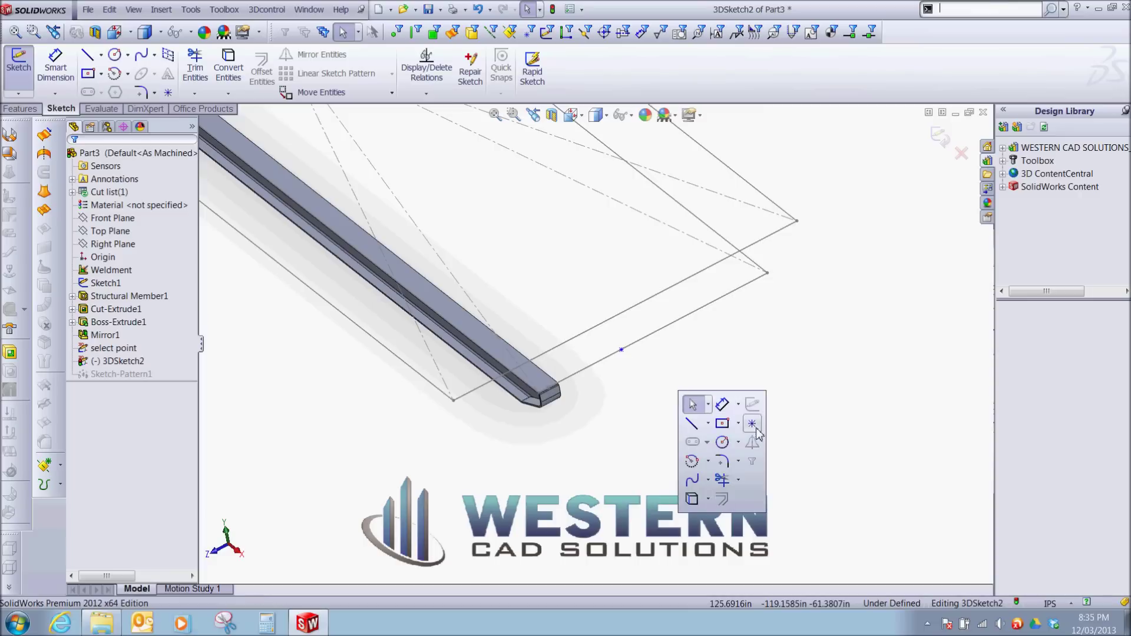
click(754, 427)
click(684, 316)
key(Escape)
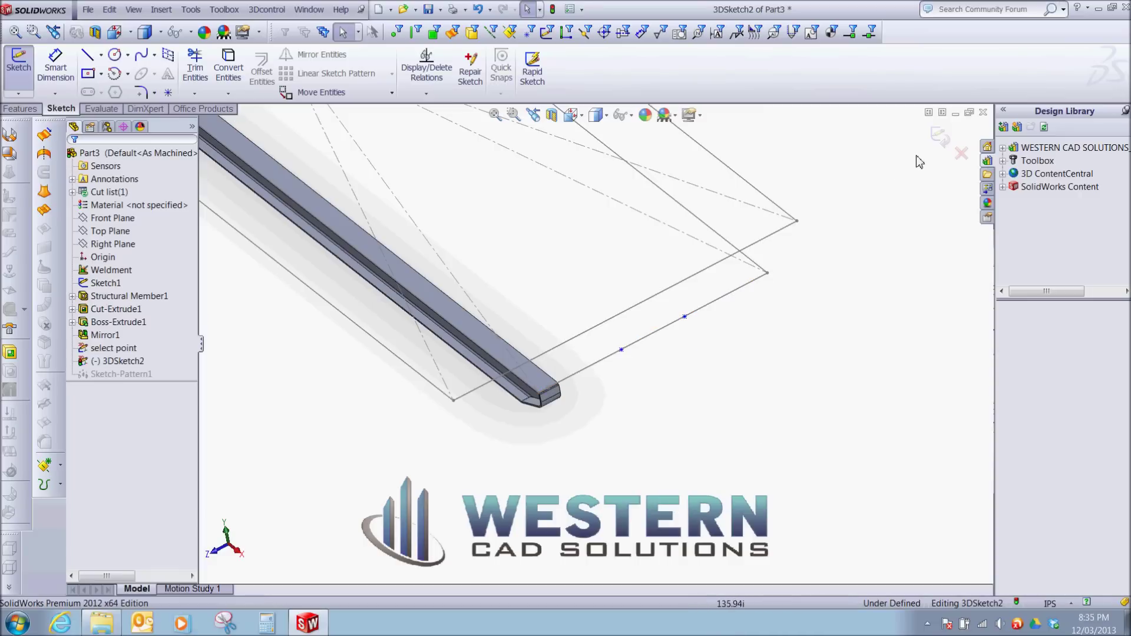
click(940, 137)
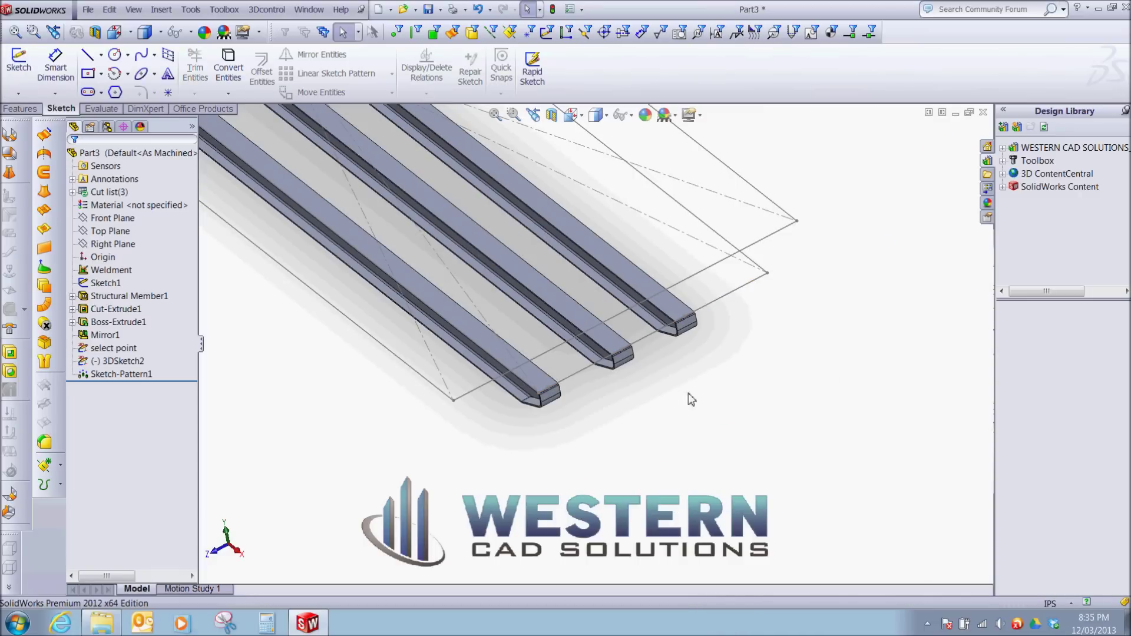
Examine the ends of the patterned beams and their spacing along the layout line.
middle_drag(688, 394, 647, 389)
scroll(681, 390, up, 3)
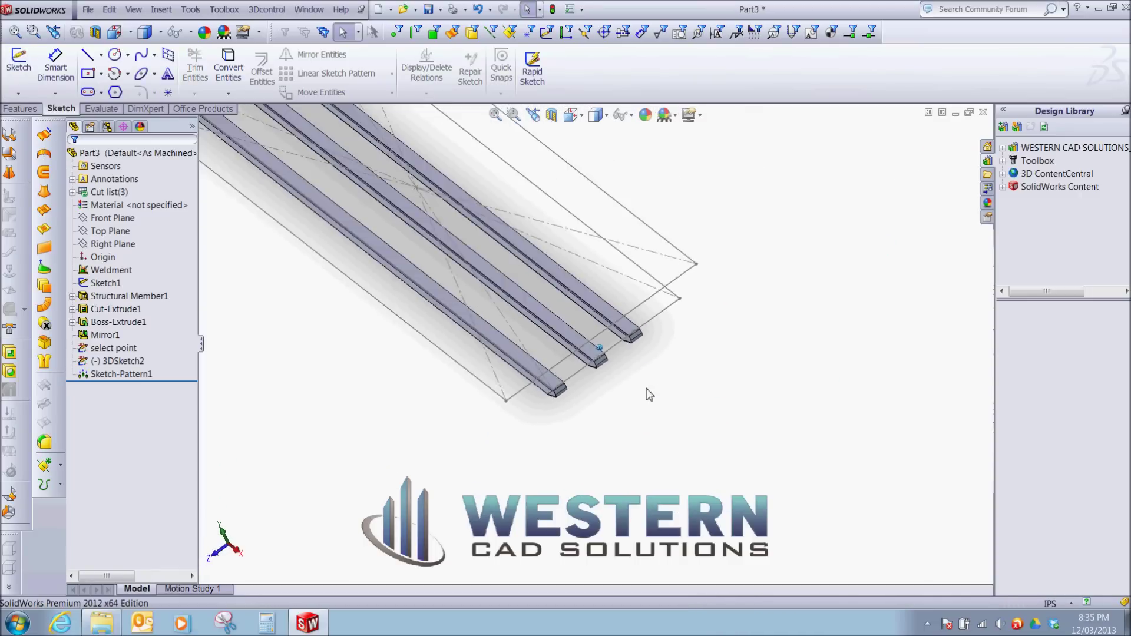
scroll(624, 389, down, 3)
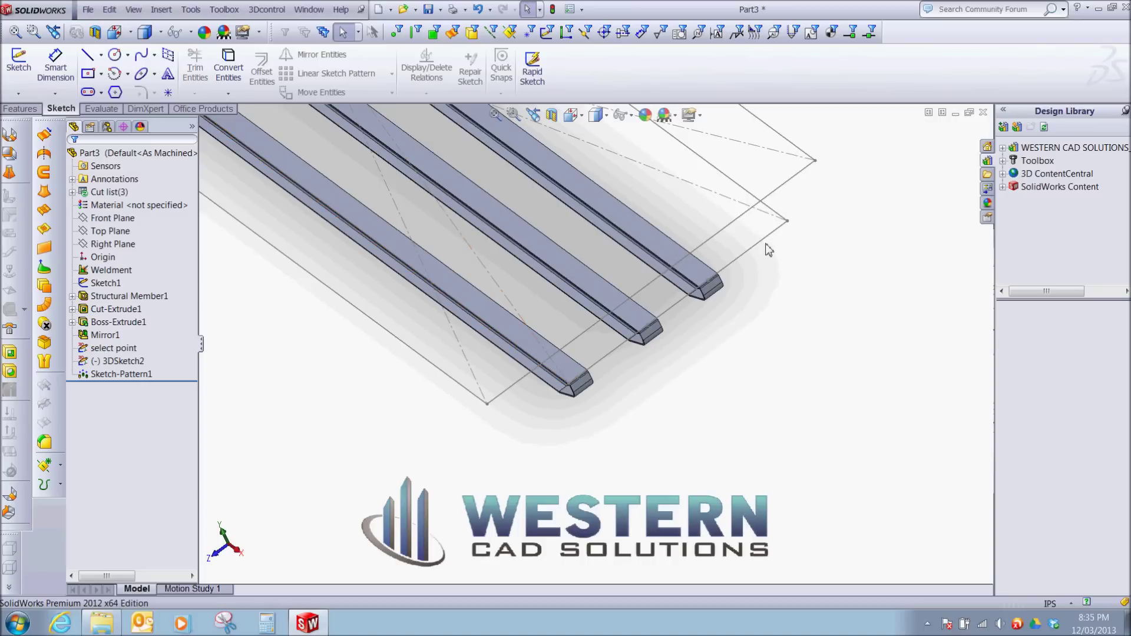
scroll(732, 372, up, 3)
mouse_move(733, 371)
middle_down()
mouse_move(695, 390)
mouse_move(709, 377)
middle_up()
scroll(695, 389, down, 4)
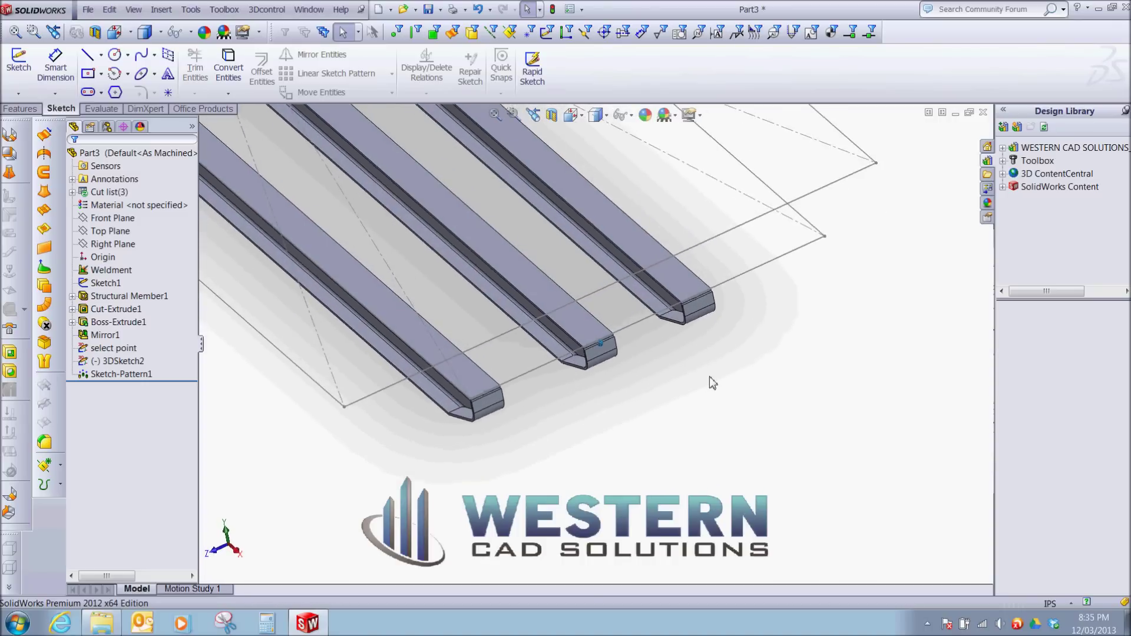
scroll(710, 377, up, 3)
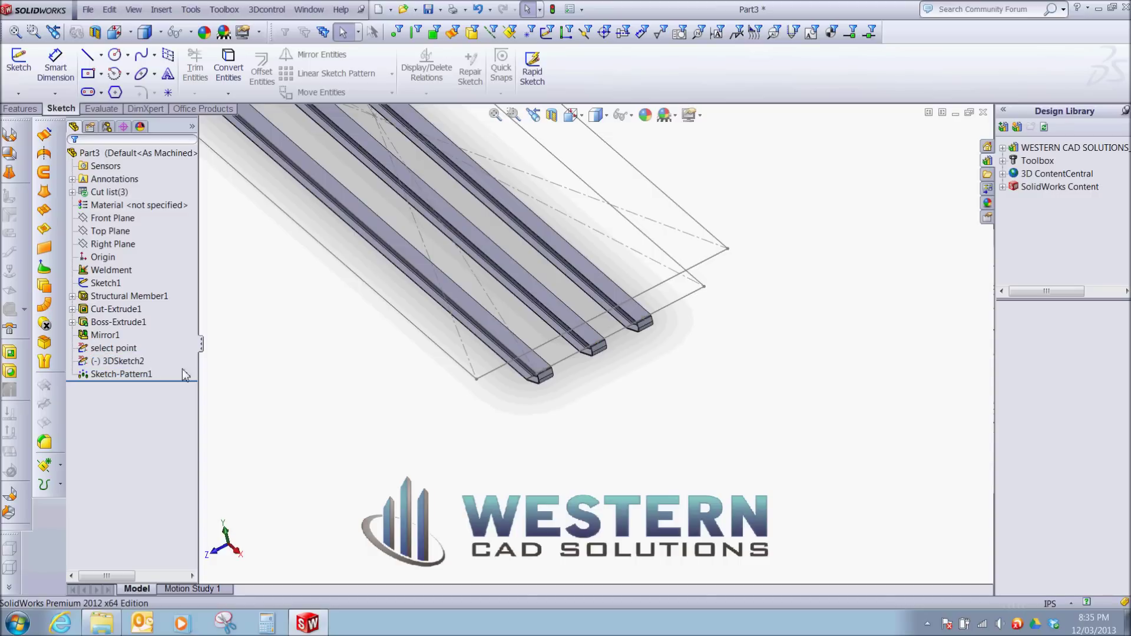
scroll(616, 345, down, 5)
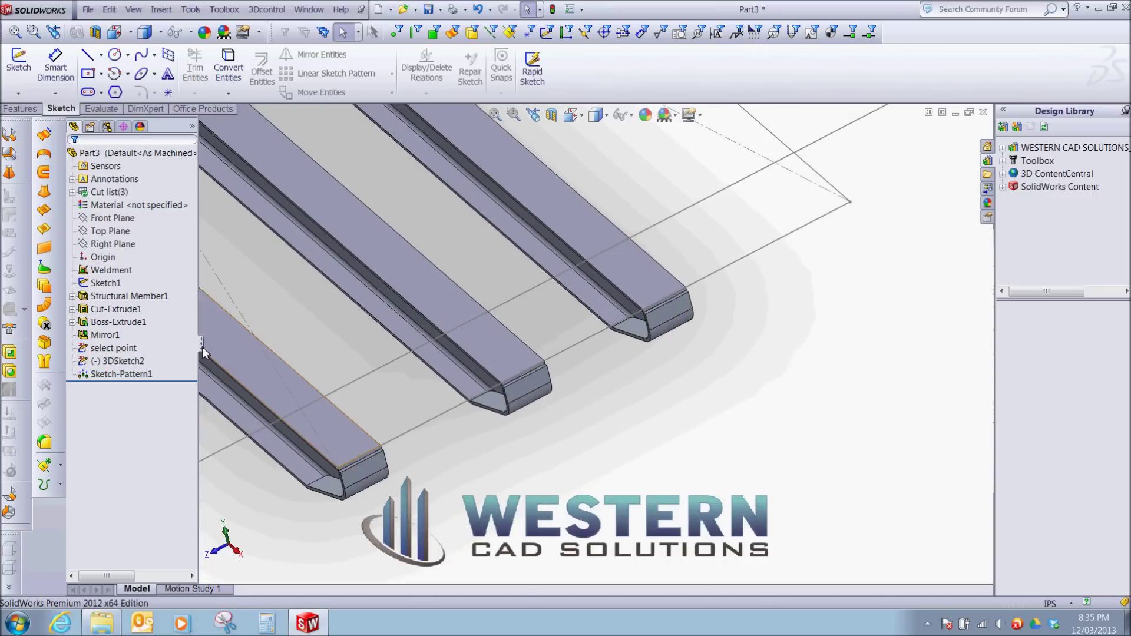
Edit 3DSketch2, delete the second point, move the remaining point to the layout line's midpoint, and exit the sketch to update the pattern.
click(113, 349)
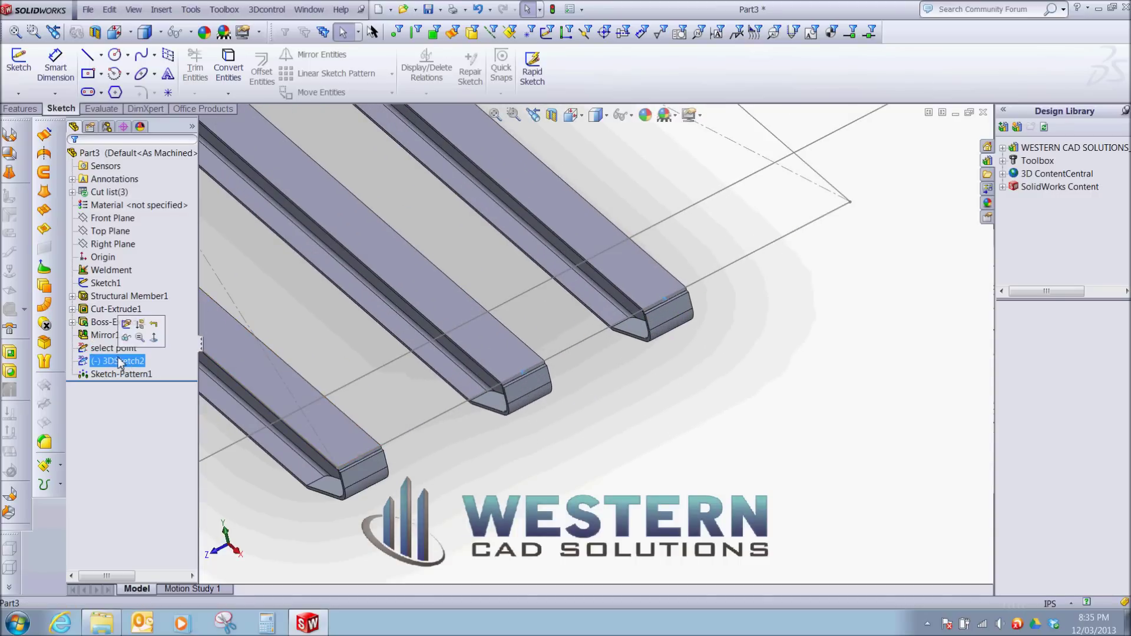
click(125, 326)
click(665, 299)
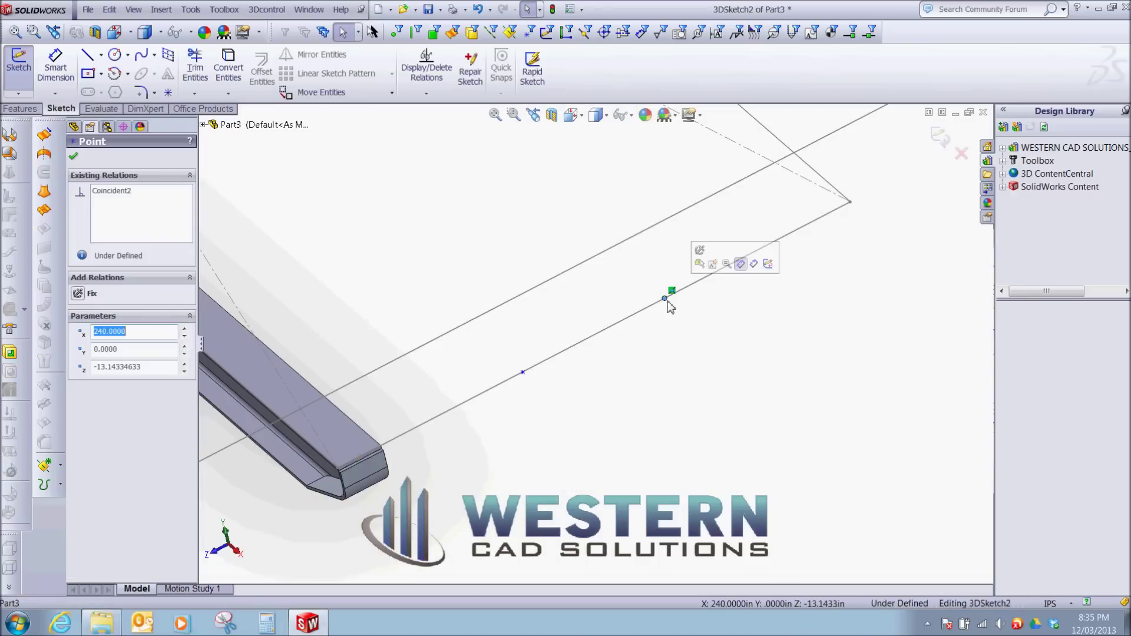
key(Delete)
click(523, 373)
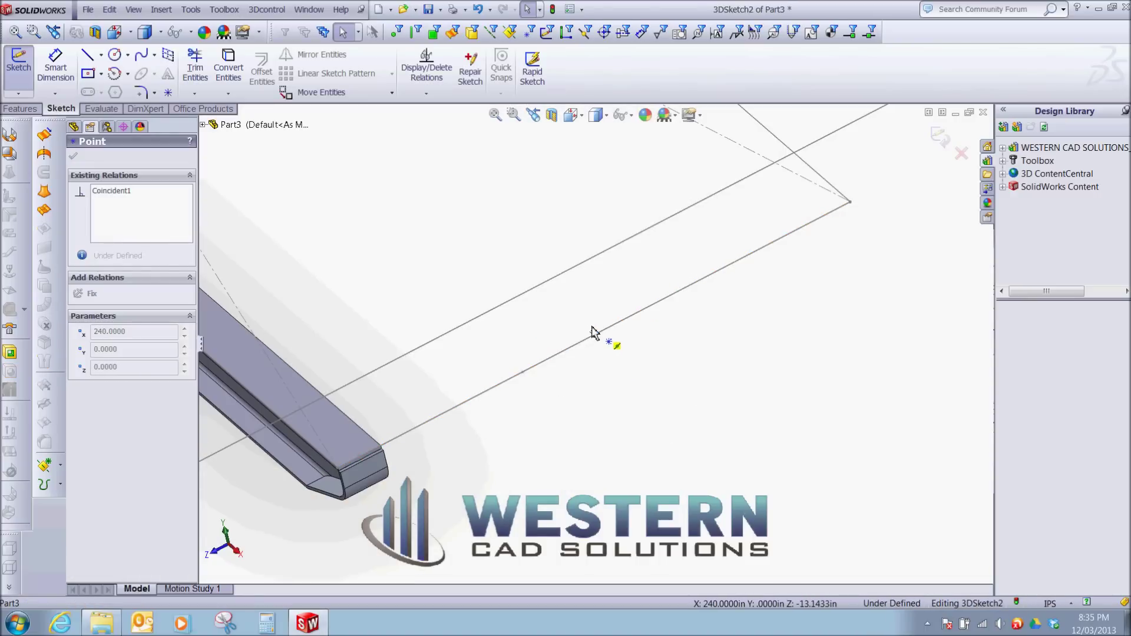
drag(592, 328, 593, 331)
click(654, 377)
click(938, 134)
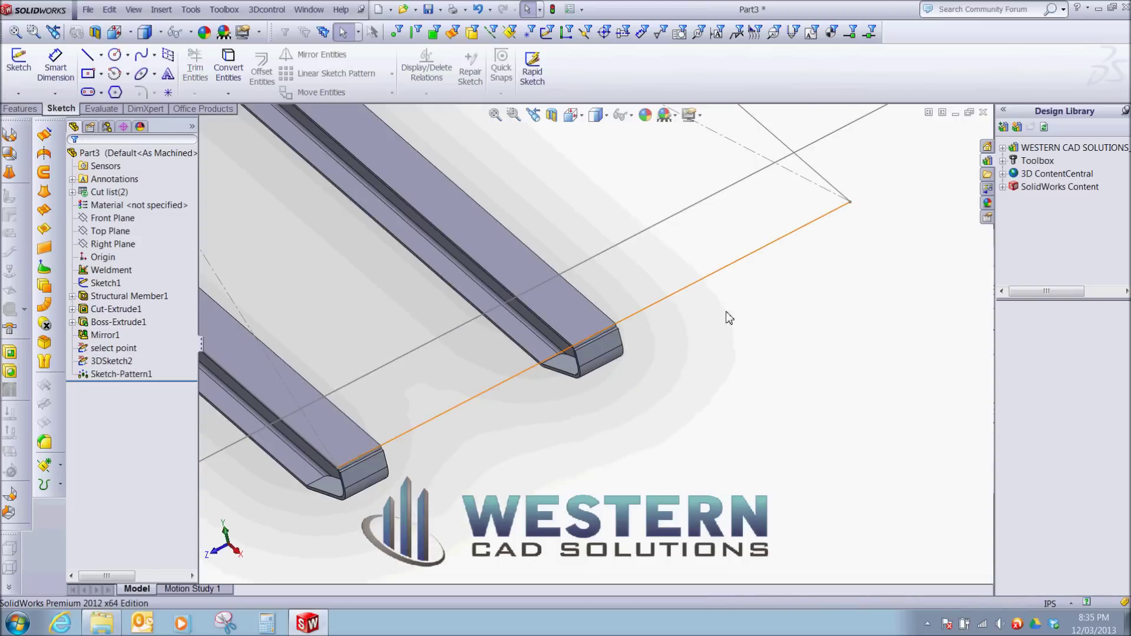
Open a new sketch on the top flange face of the original beam, at the end with the bent plate.
mouse_move(729, 319)
middle_down()
mouse_move(596, 418)
mouse_move(617, 407)
middle_up()
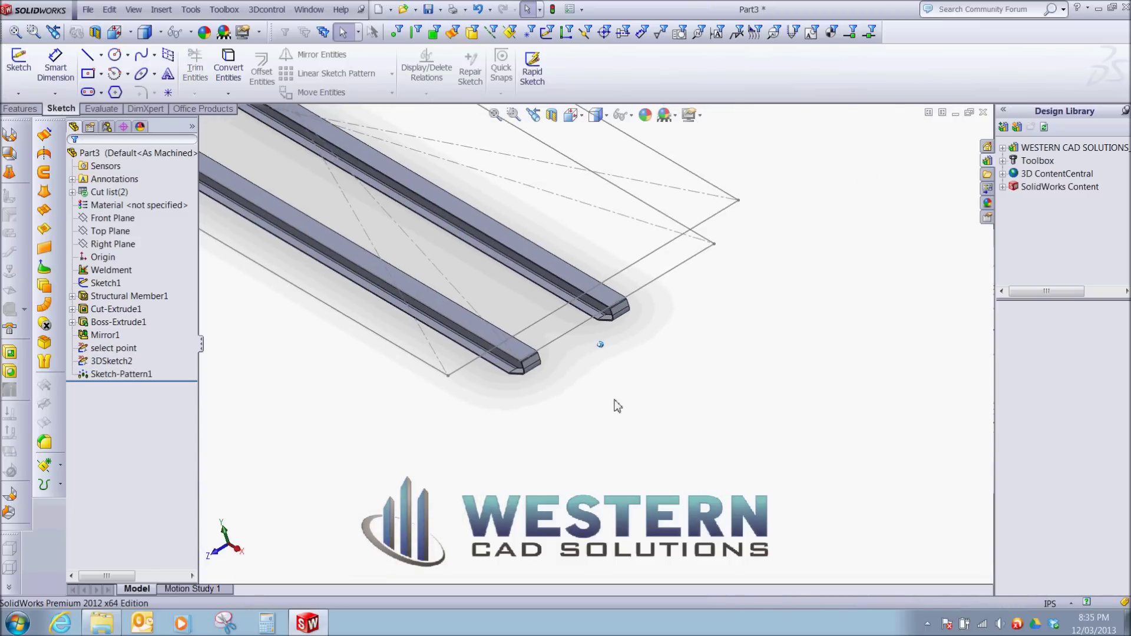
scroll(616, 407, down, 10)
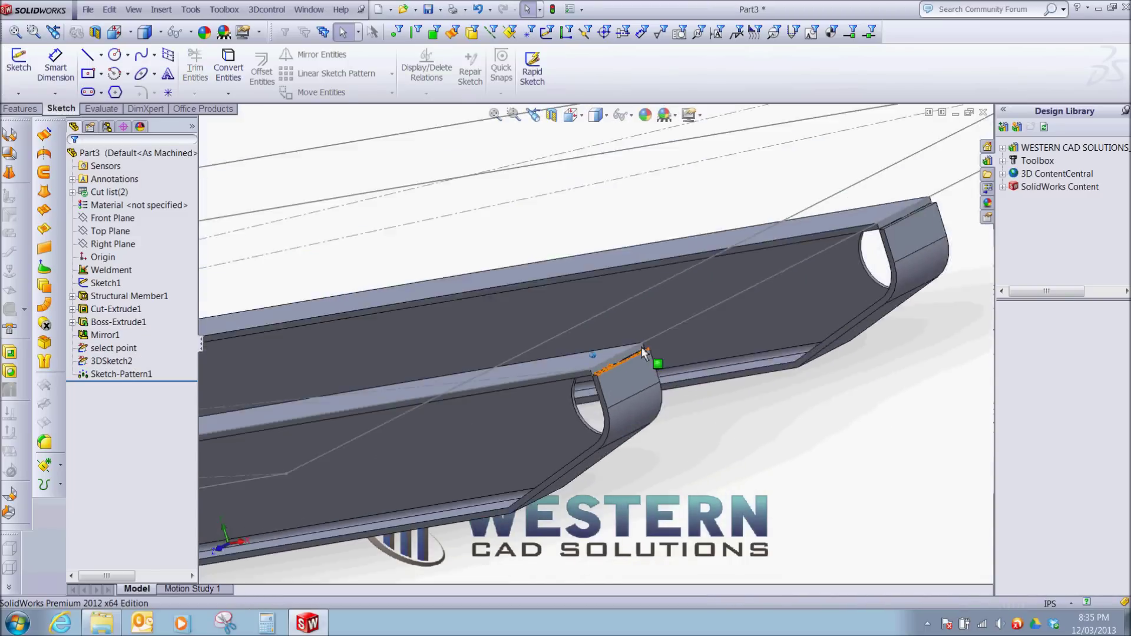
mouse_move(642, 349)
middle_down()
mouse_move(657, 369)
mouse_move(657, 359)
middle_up()
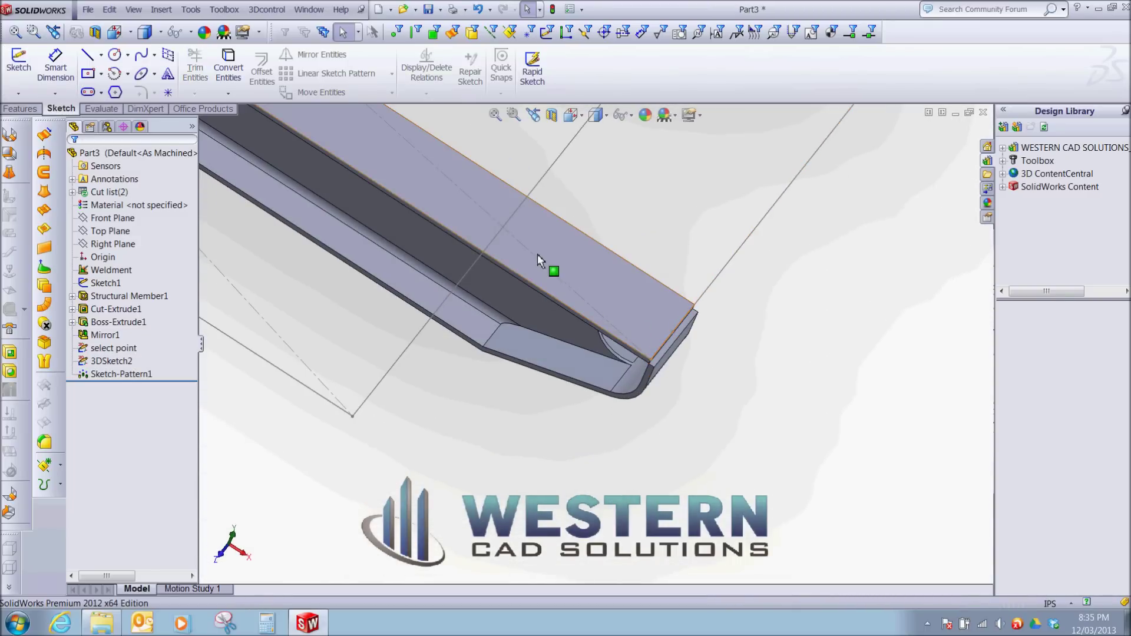
scroll(605, 315, up, 2)
middle_drag(740, 430, 642, 377)
scroll(664, 377, down, 4)
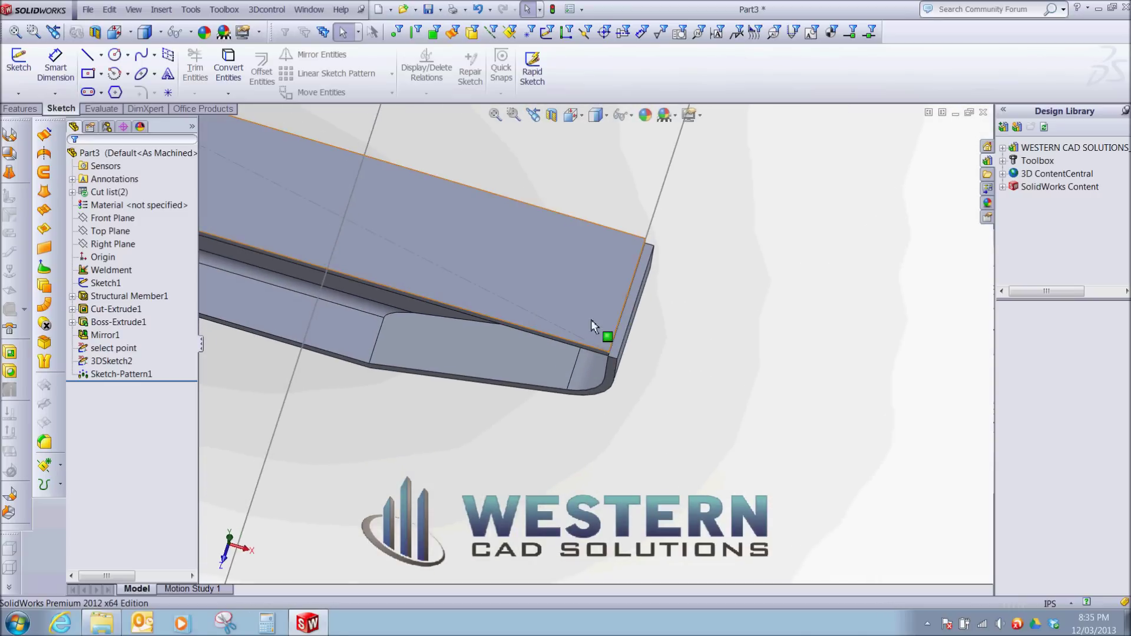
click(594, 325)
click(625, 256)
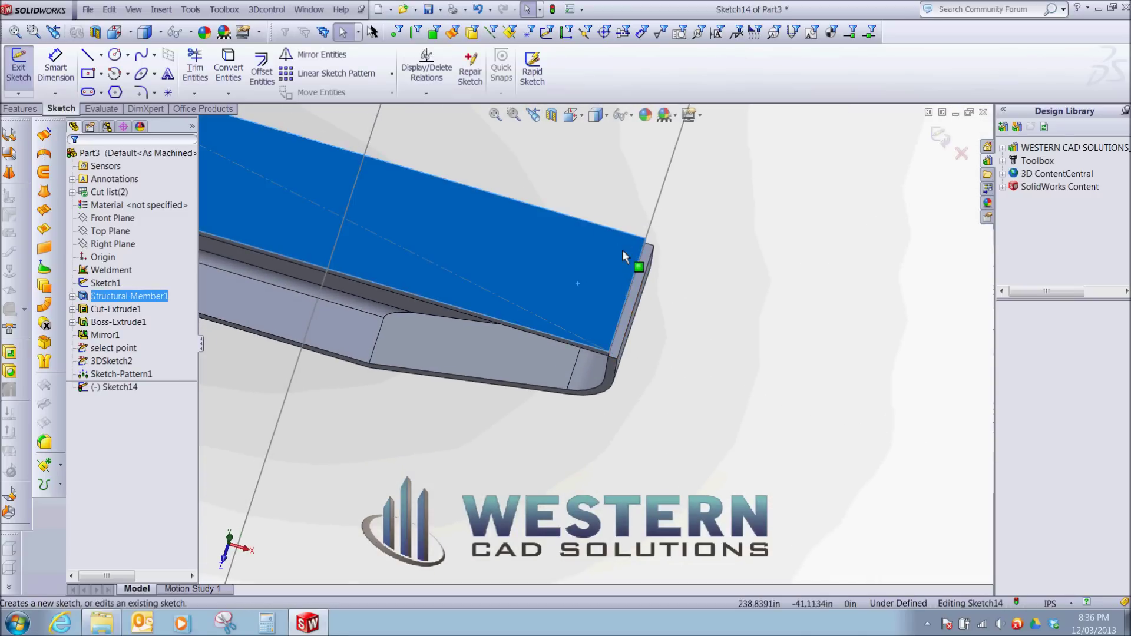
Draw a closed four-sided line profile over the flange end, with inner side about 18 in, outer side about 25 in, and a slanted inboard side.
key(s)
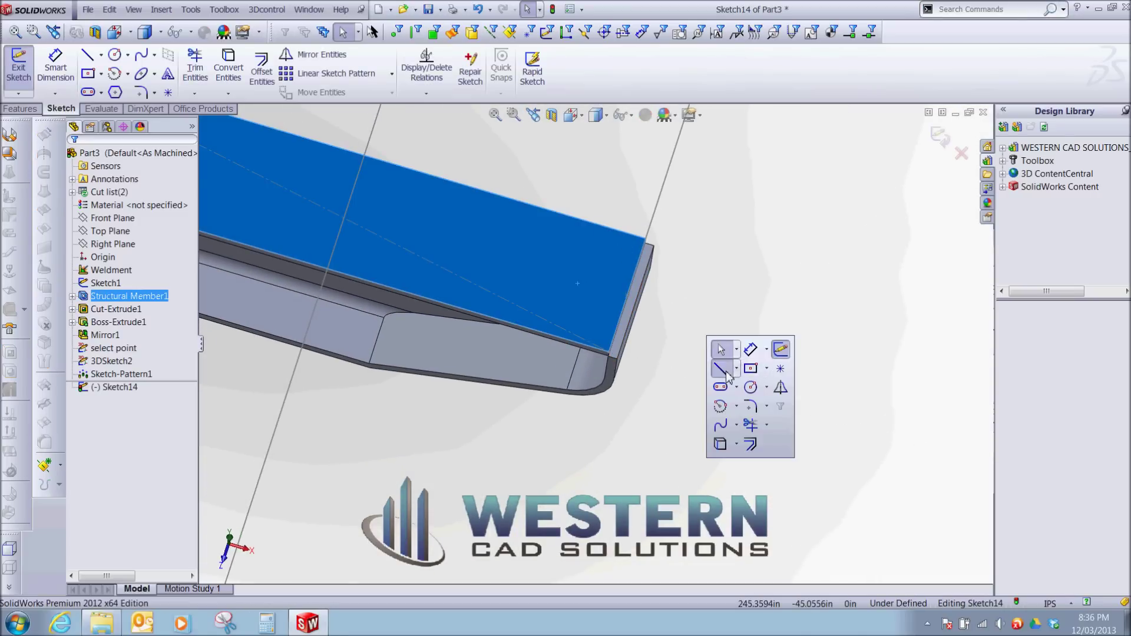
click(723, 354)
click(651, 320)
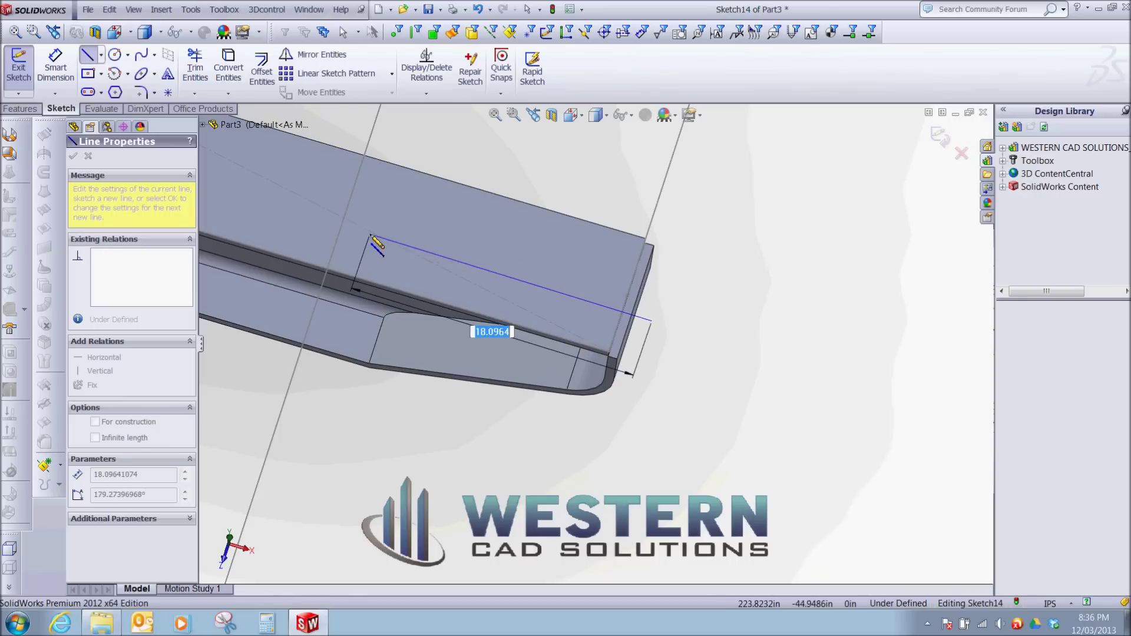
click(370, 238)
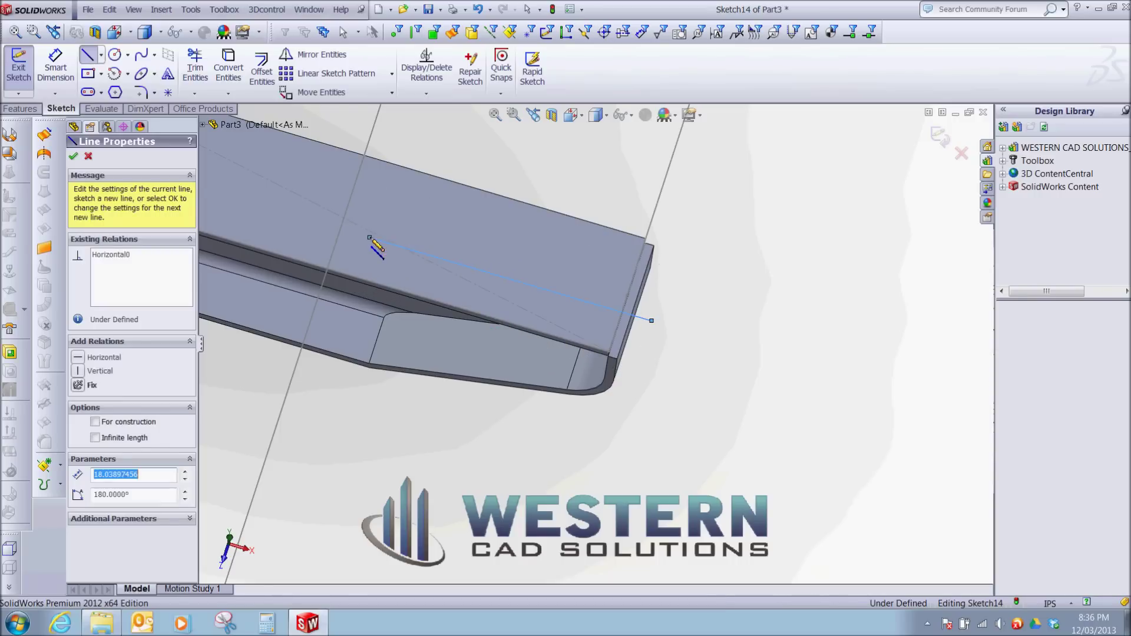
click(236, 293)
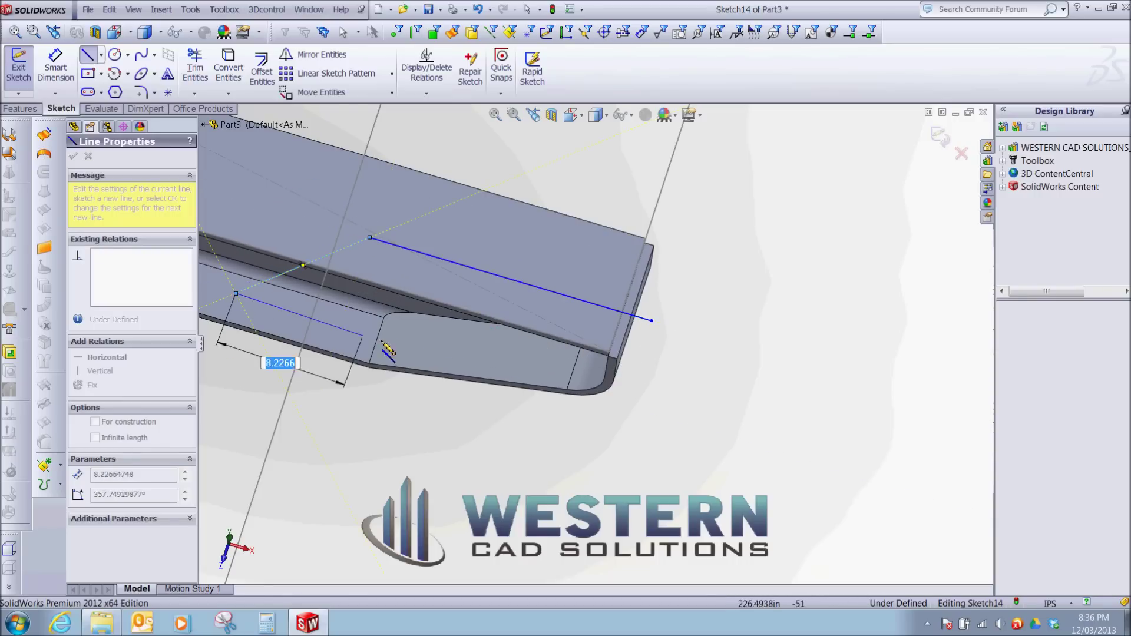
click(639, 411)
click(667, 335)
key(Escape)
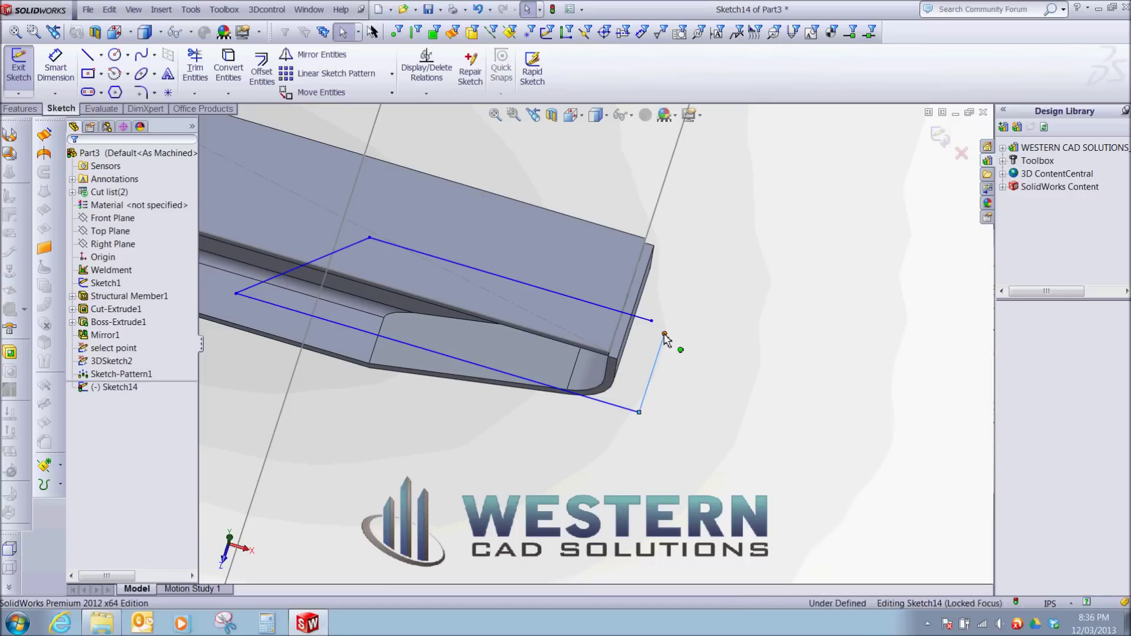
drag(666, 334, 651, 321)
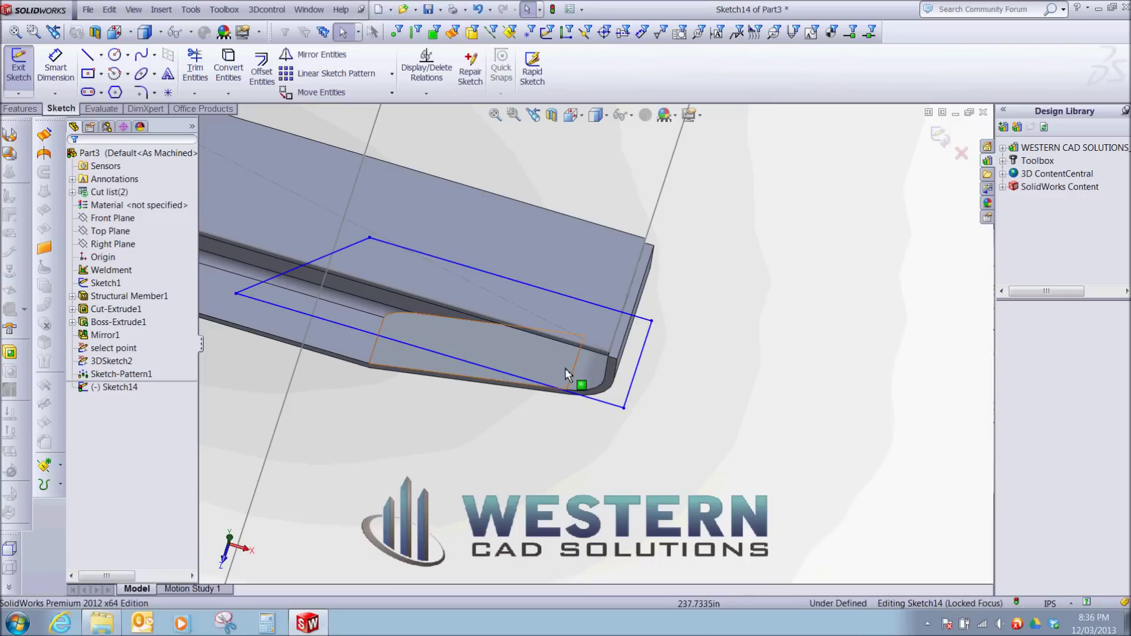
Dimension the angle between the profile's slanted line and its long outer line as 45°.
key(s)
click(607, 377)
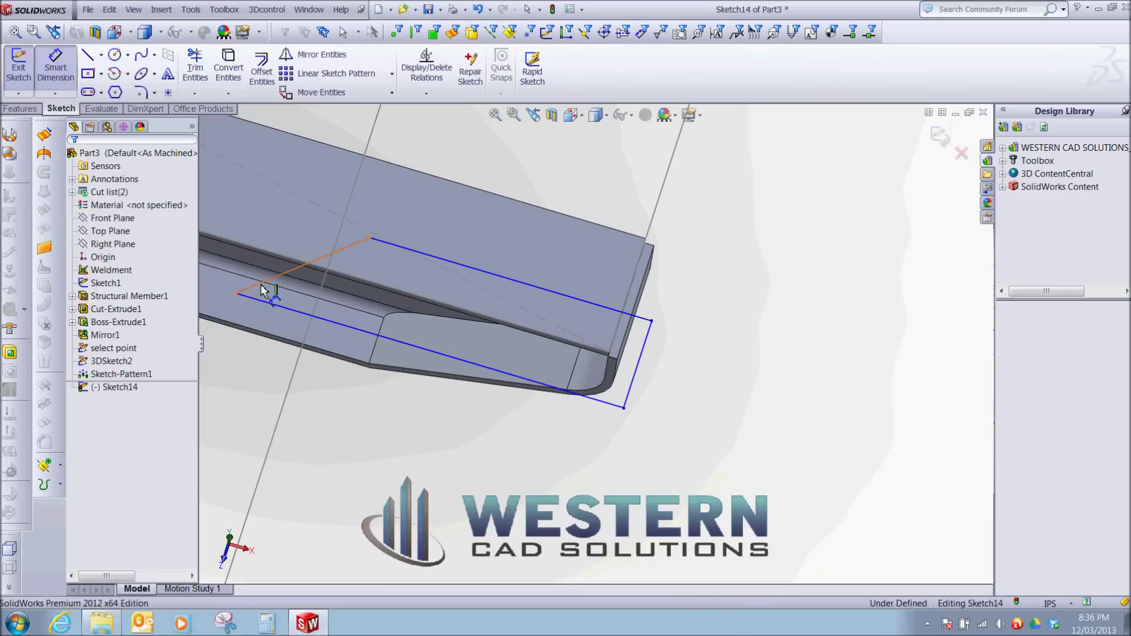
click(260, 284)
click(265, 303)
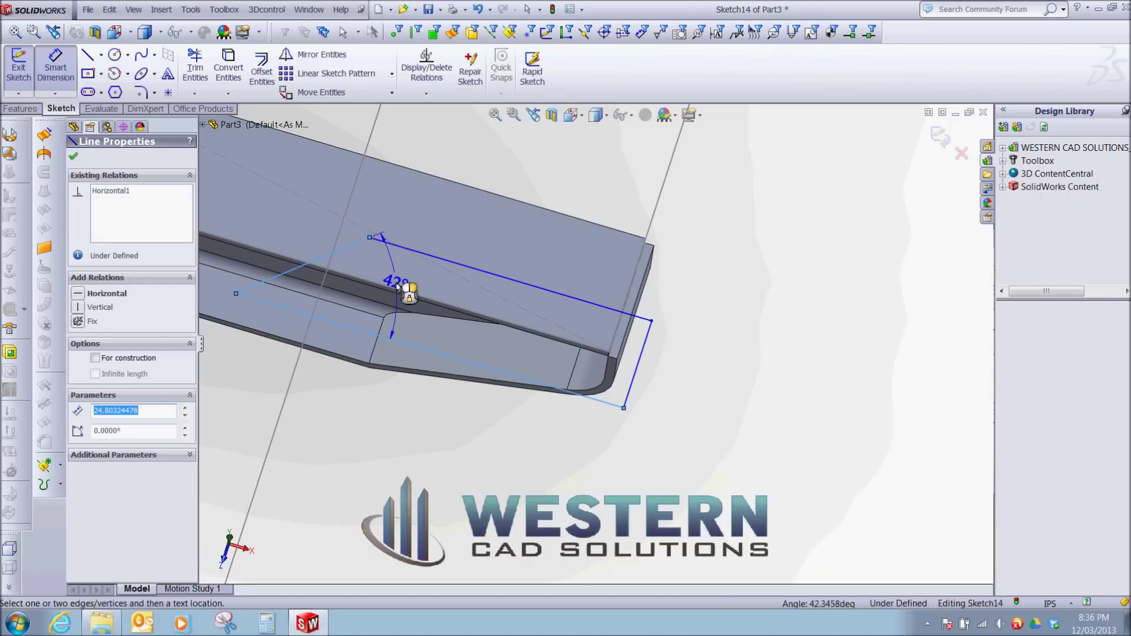
click(398, 287)
text(45)
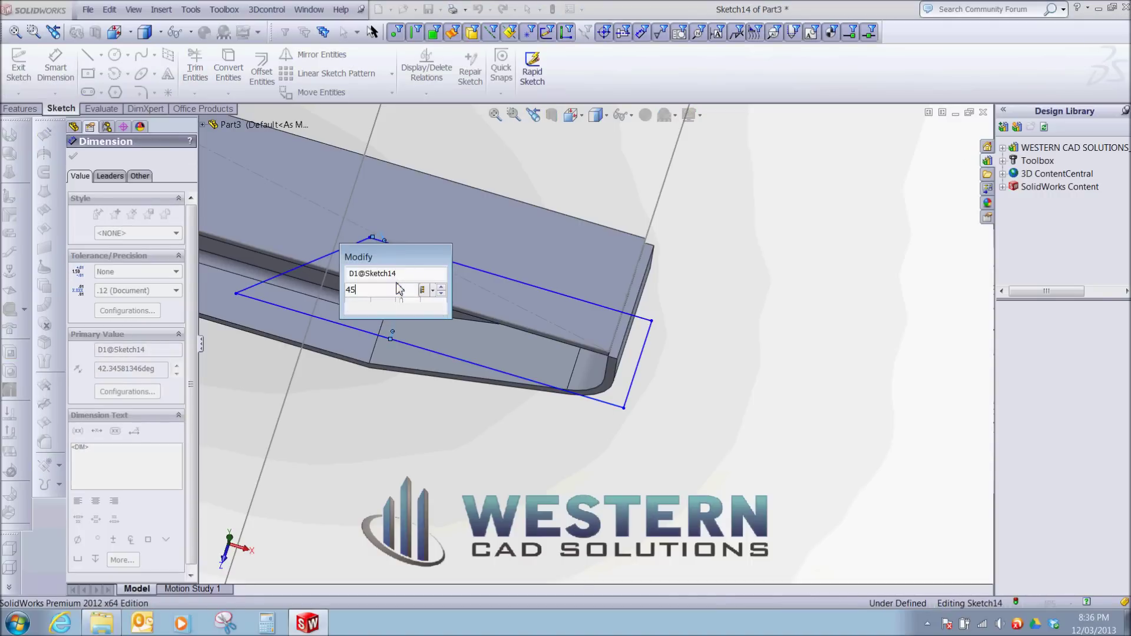
key(Return)
key(Escape)
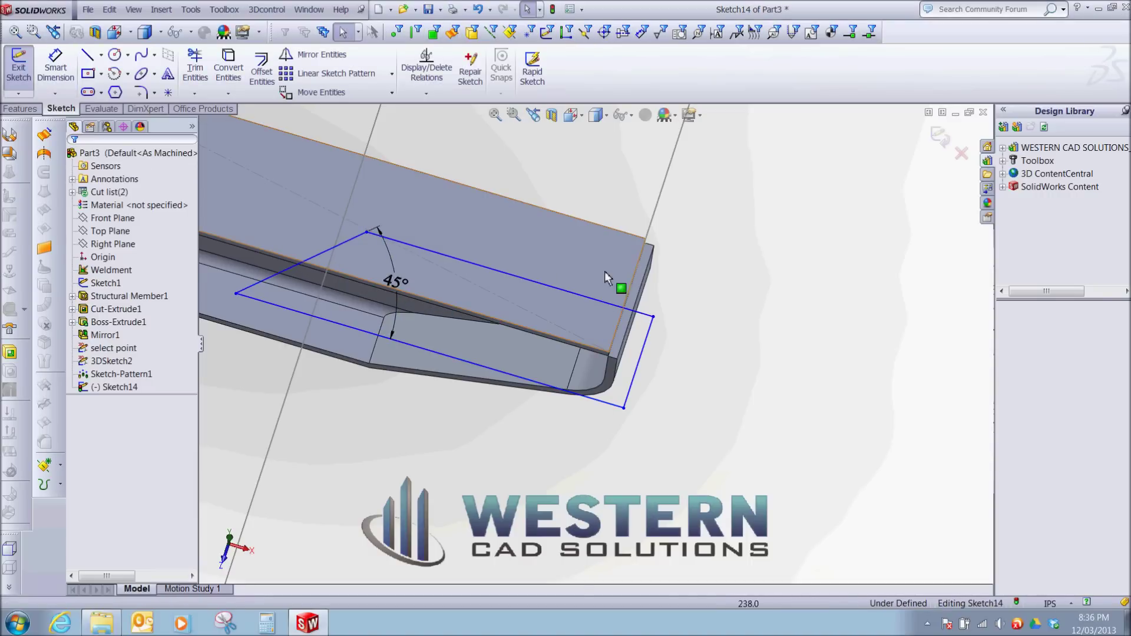
Make the profile's short end line collinear with the bent plate's outer edge.
click(648, 352)
scroll(646, 356, down, 3)
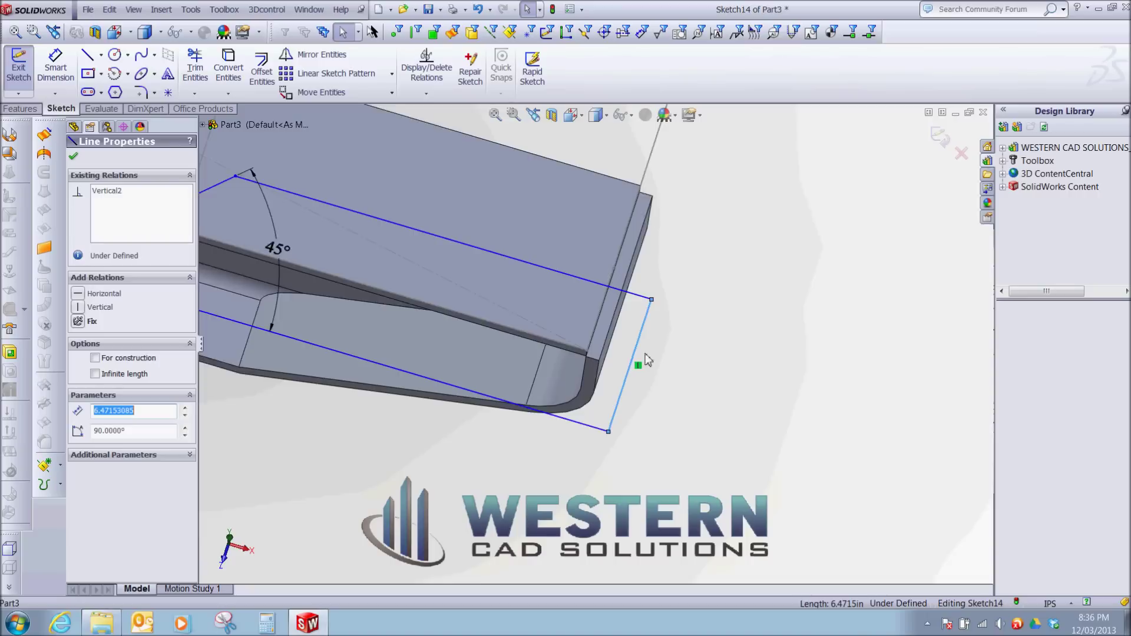
ctrl+click(602, 328)
click(635, 272)
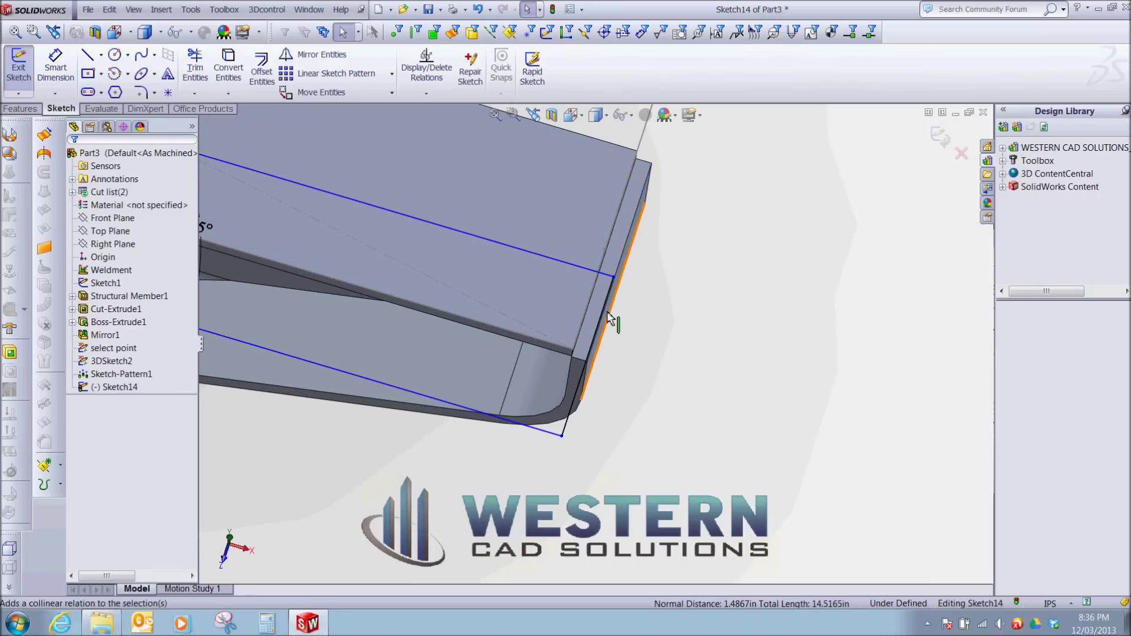
Make the profile's inner long line collinear with the upper edge of the beam's web face.
click(559, 262)
scroll(680, 340, up, 4)
middle_drag(681, 341, 530, 353)
scroll(606, 326, down, 4)
scroll(603, 315, up, 3)
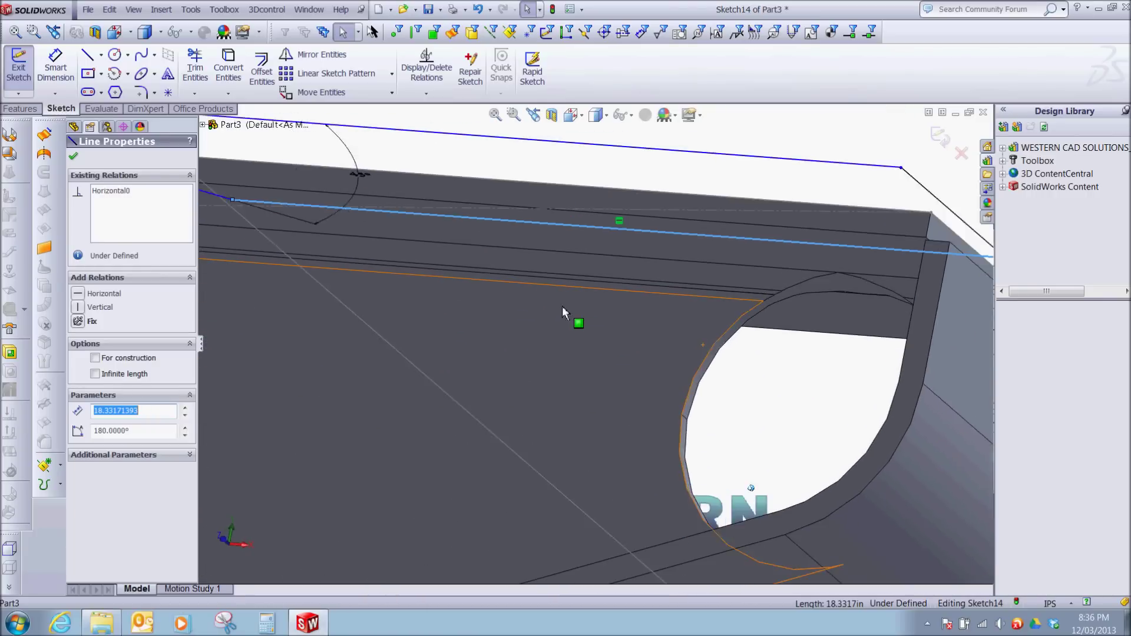
mouse_move(564, 309)
middle_down()
mouse_move(548, 331)
mouse_move(531, 319)
mouse_move(704, 353)
middle_up()
scroll(704, 356, down, 3)
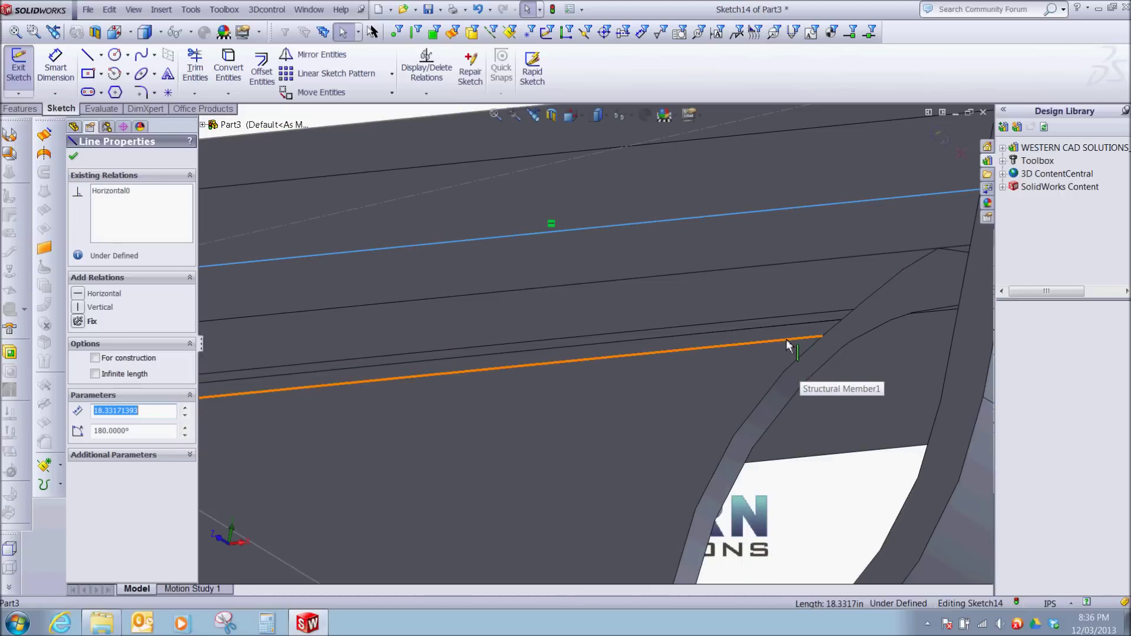
ctrl+click(790, 344)
click(821, 296)
scroll(662, 307, up, 5)
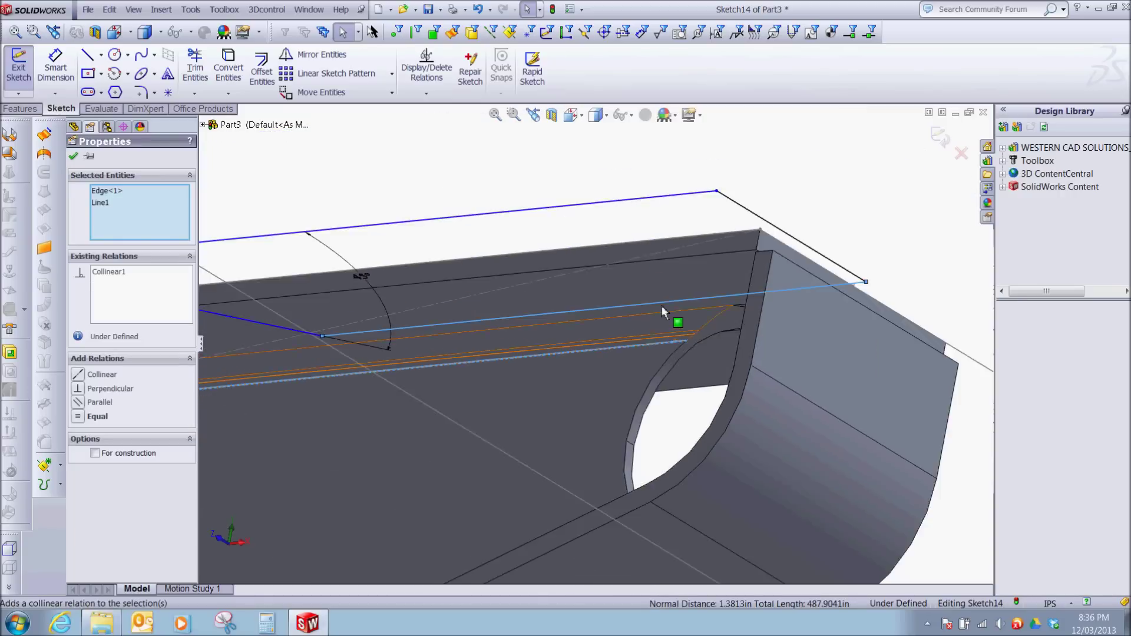
mouse_move(661, 306)
middle_down()
mouse_move(634, 299)
mouse_move(558, 312)
middle_up()
scroll(515, 469, down, 5)
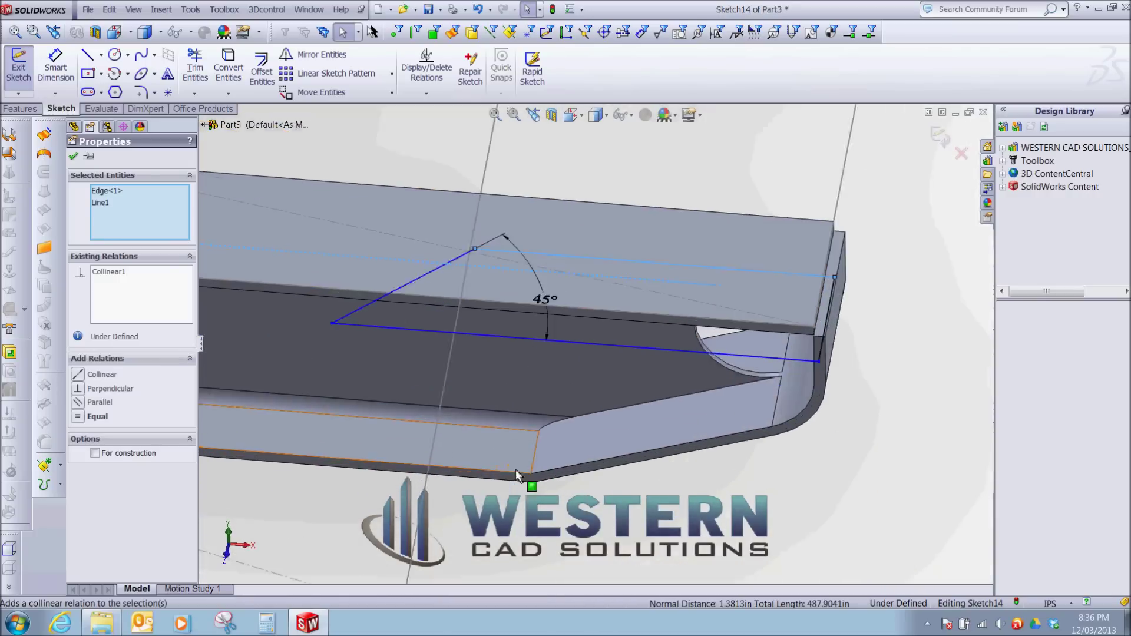
key(Escape)
Convert the lower flange's edge at the start of the bent plate into the sketch and make it a construction line.
key(s)
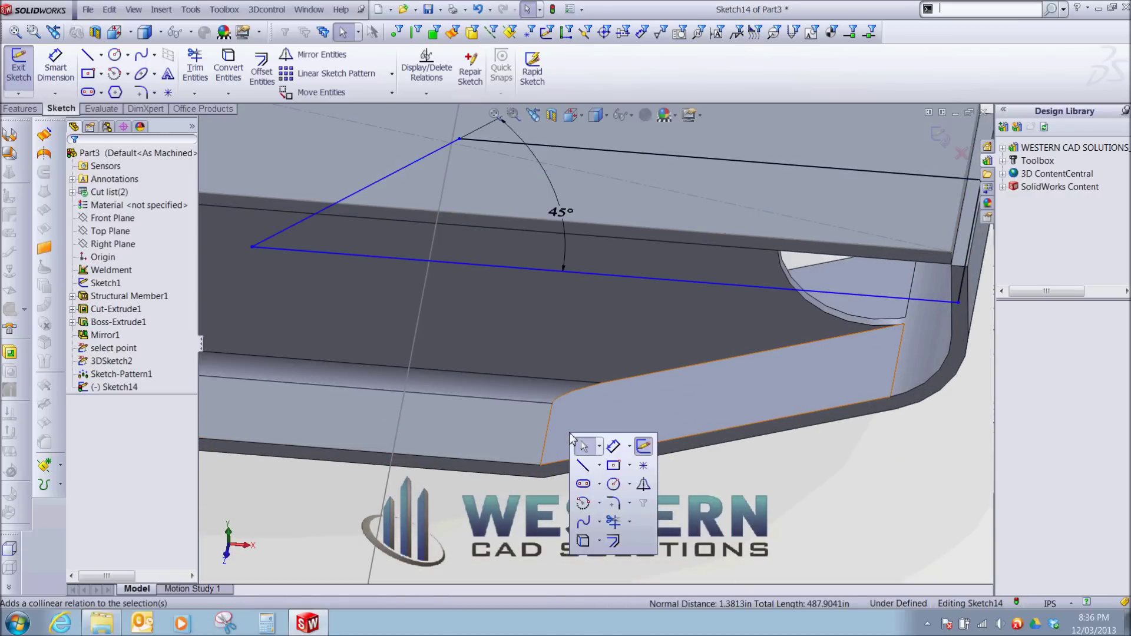
click(588, 543)
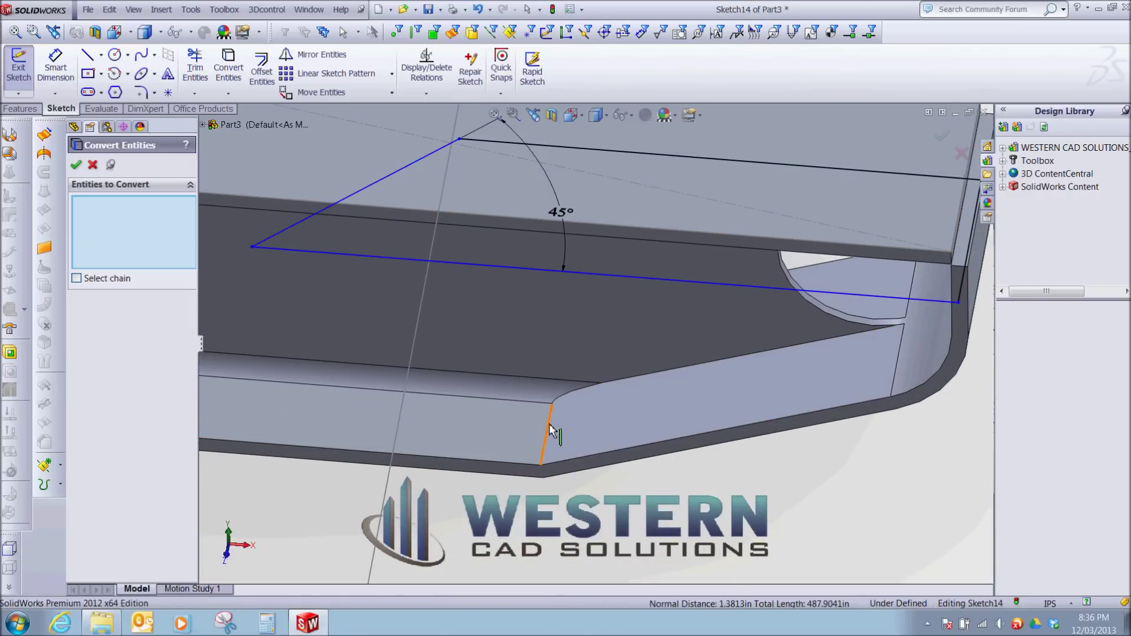
click(548, 434)
click(77, 162)
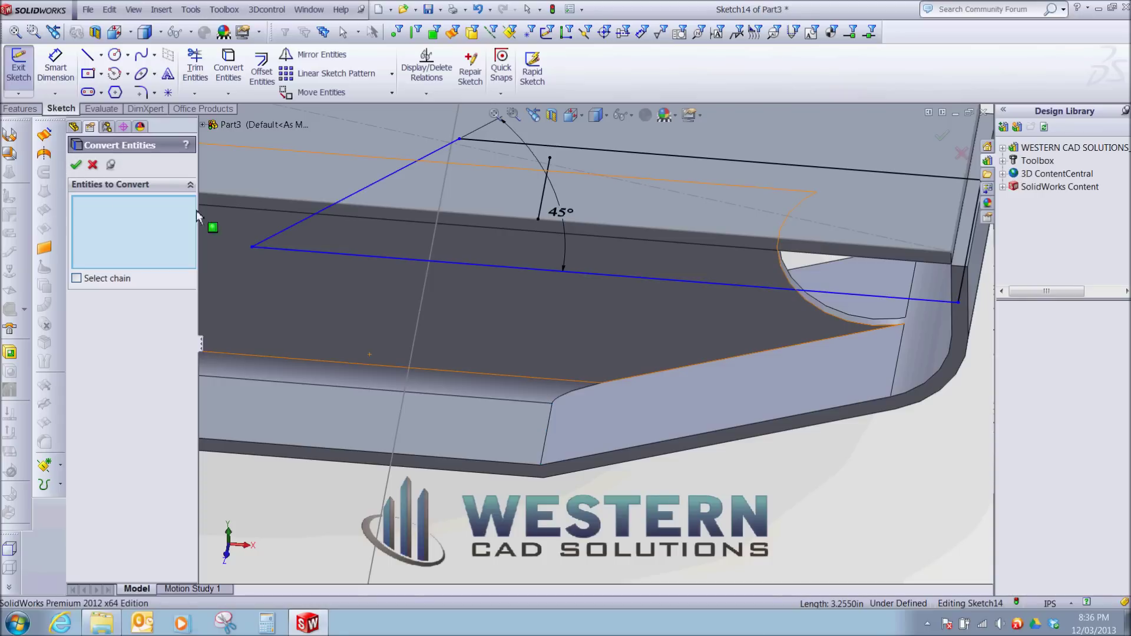
middle_drag(543, 229, 544, 213)
click(543, 204)
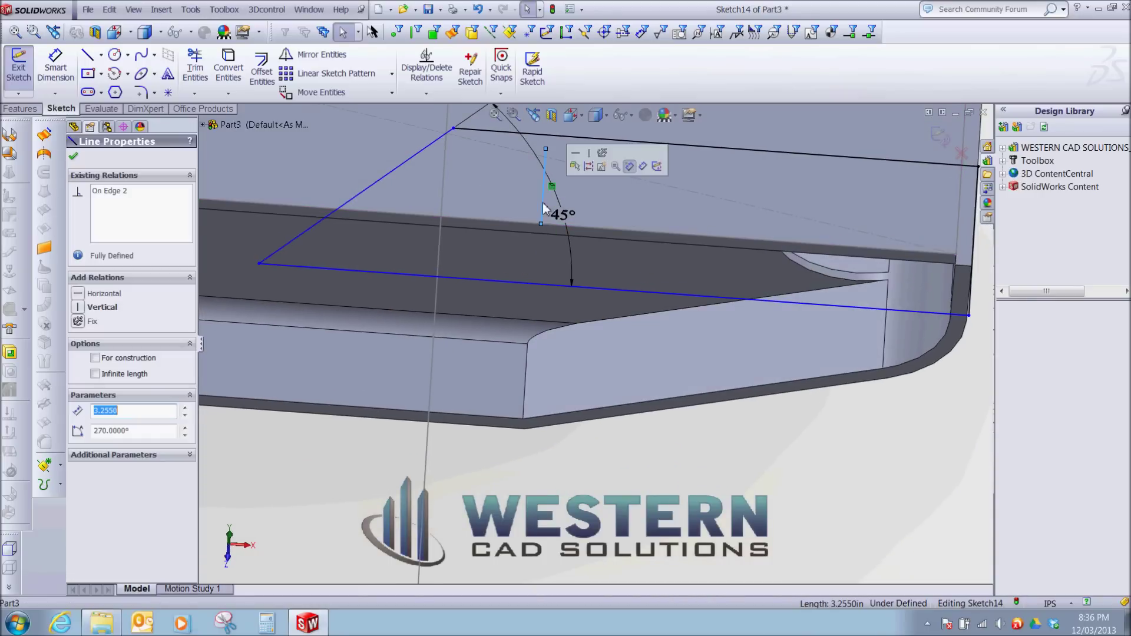
click(589, 166)
scroll(537, 255, up, 3)
key(s)
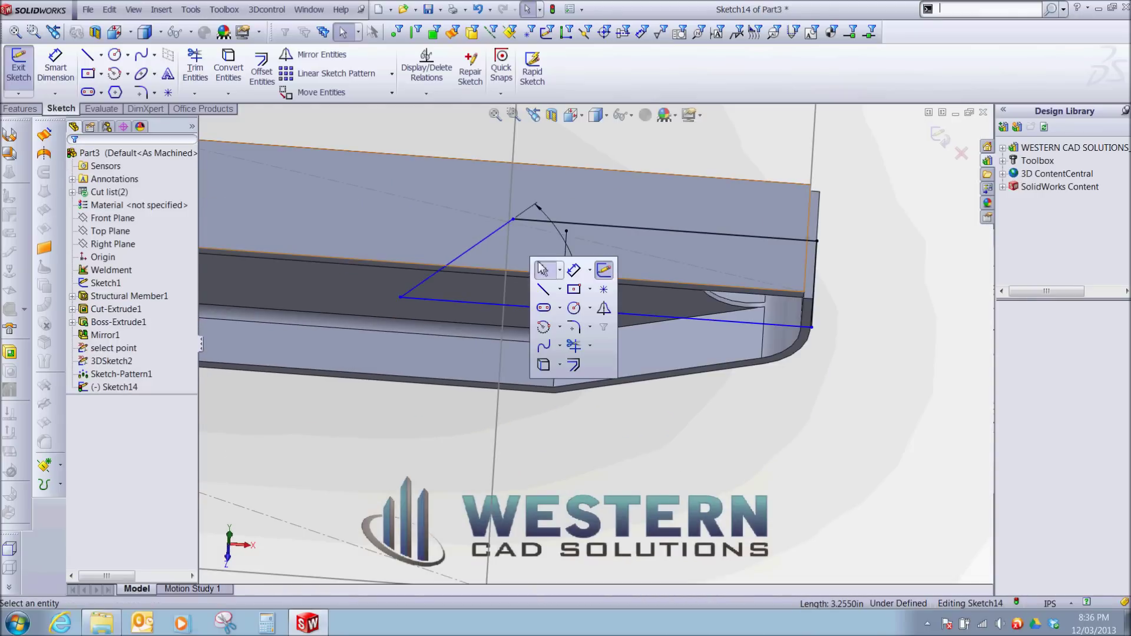
Dimension the profile's corner between the slanted line and the short-side long line 0.125 in from the converted construction line.
click(575, 275)
click(514, 220)
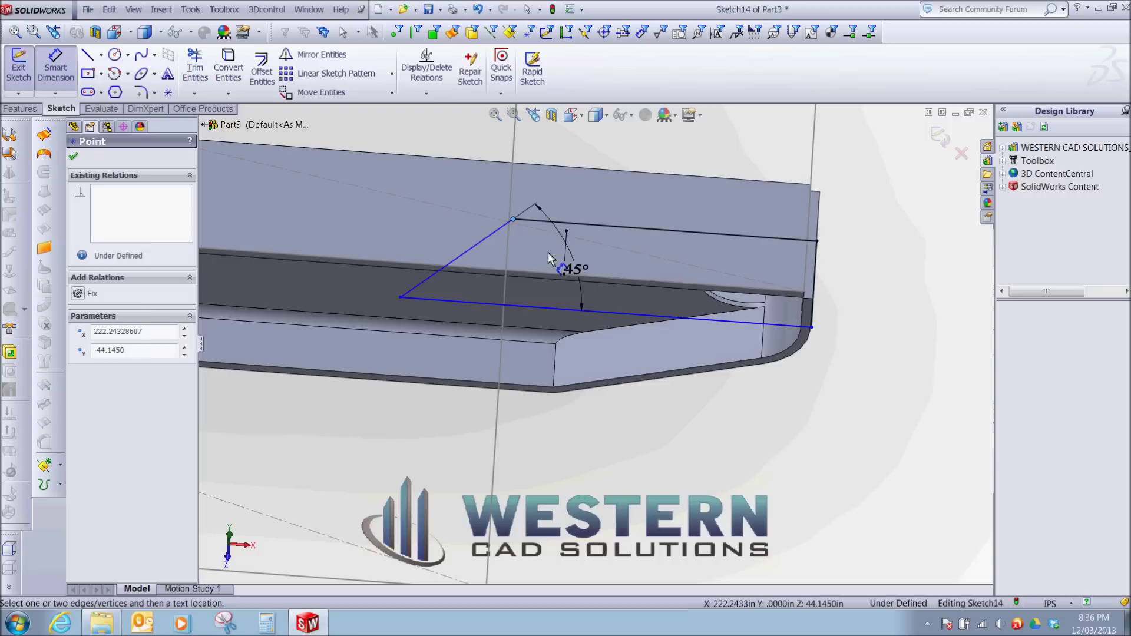
click(575, 229)
click(666, 146)
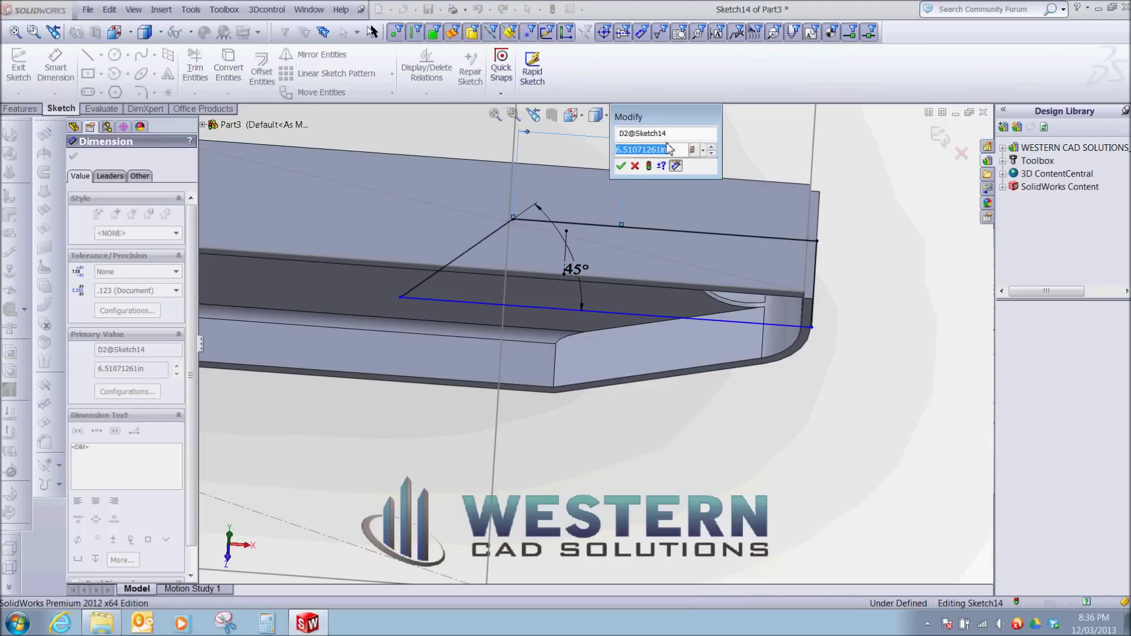
key(Return)
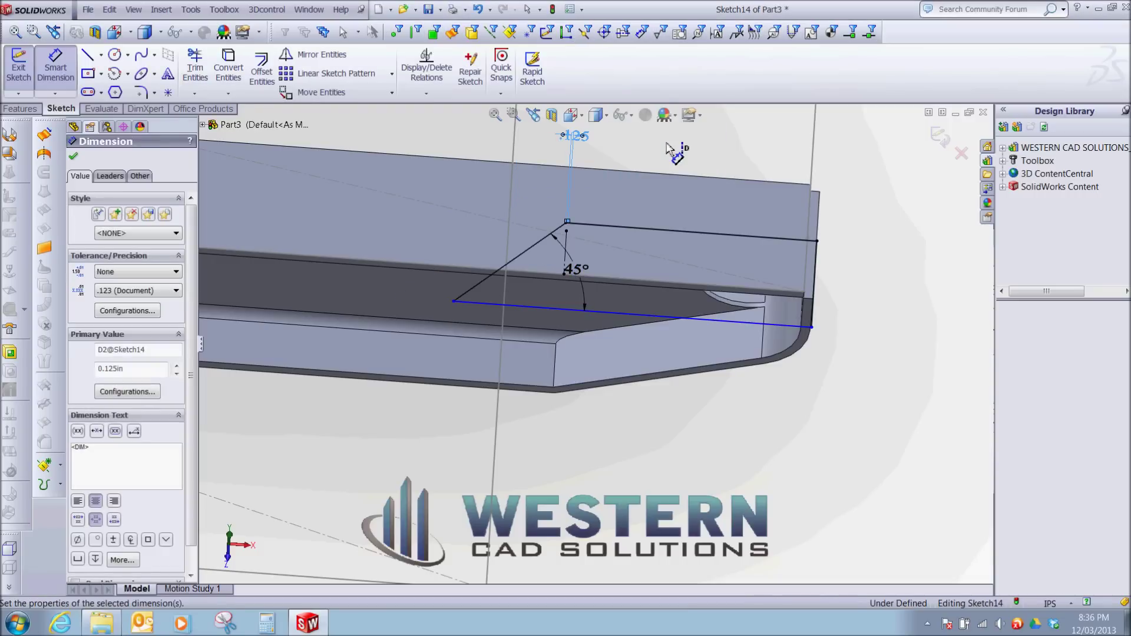
mouse_move(808, 403)
middle_down()
mouse_move(752, 347)
mouse_move(675, 310)
mouse_move(657, 356)
middle_up()
scroll(656, 355, down, 3)
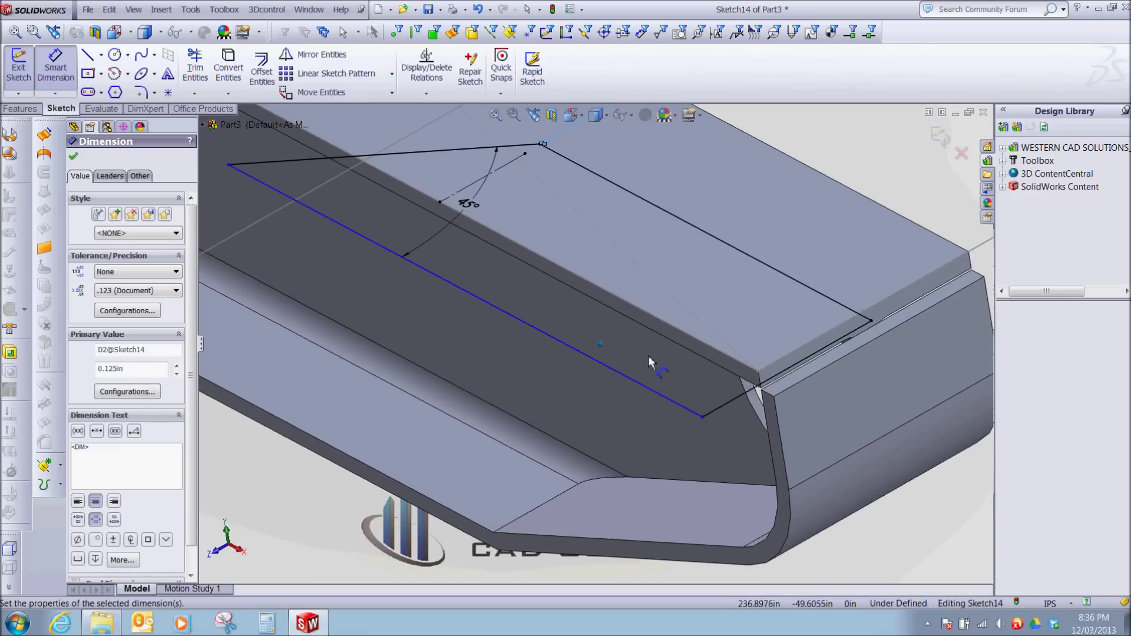
key(Escape)
click(633, 399)
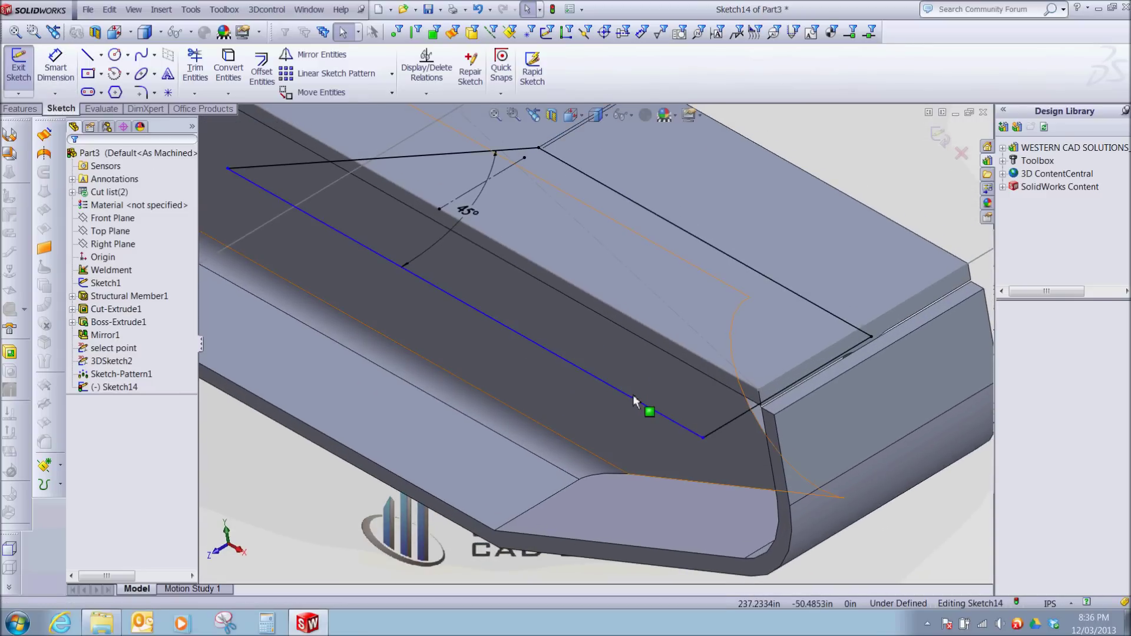
click(649, 332)
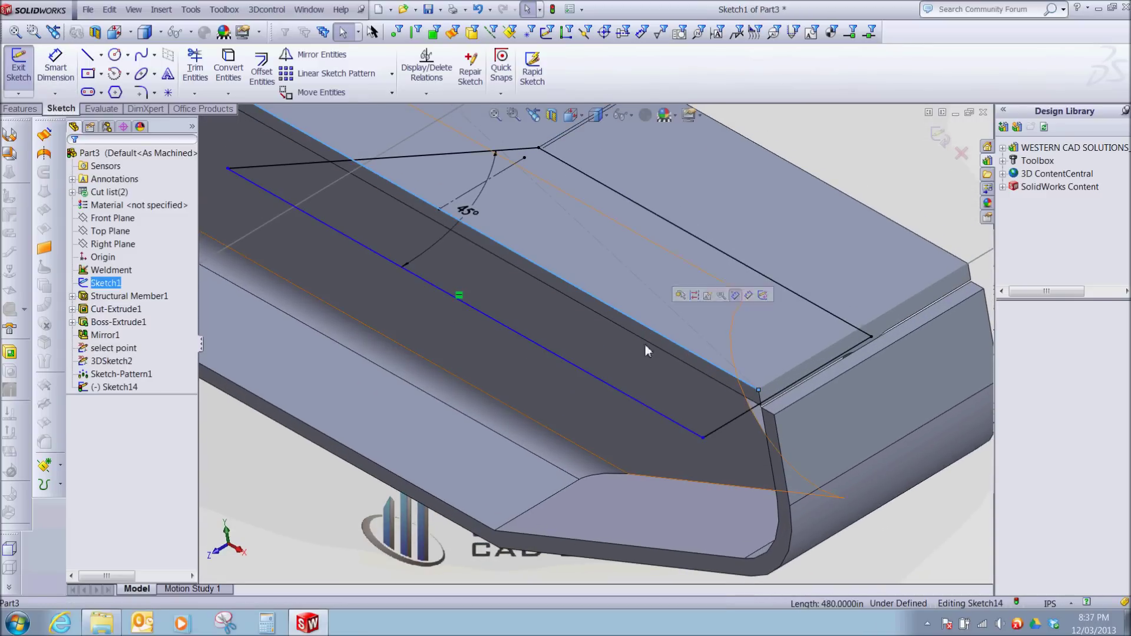
click(928, 534)
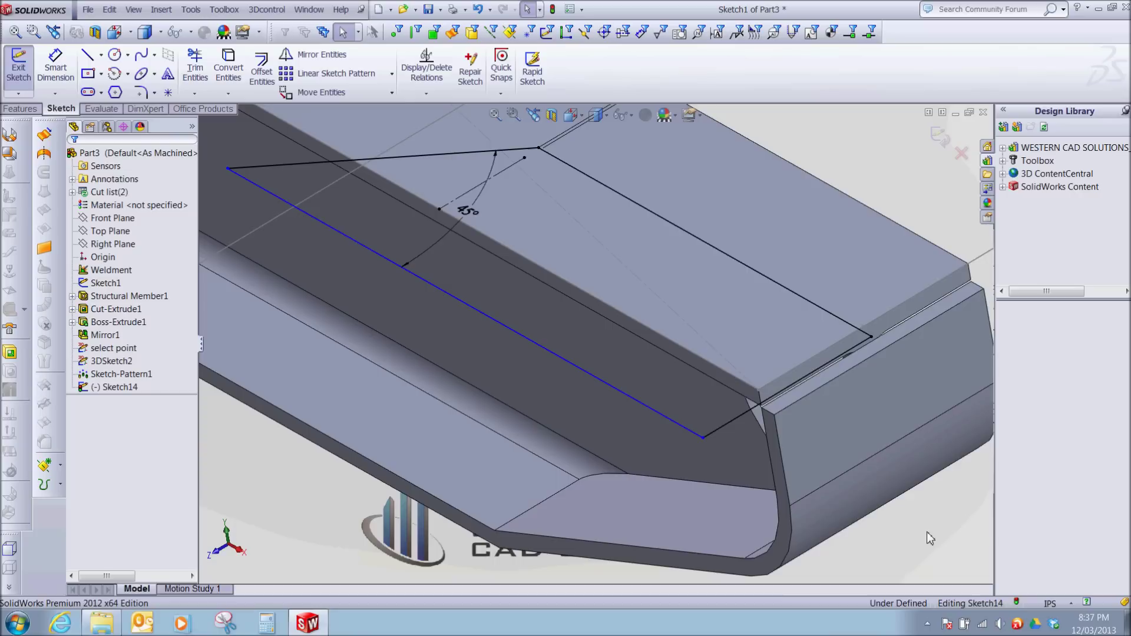
Dimension the profile's end line along the bent plate's edge to a length of 10 in.
key(s)
click(971, 504)
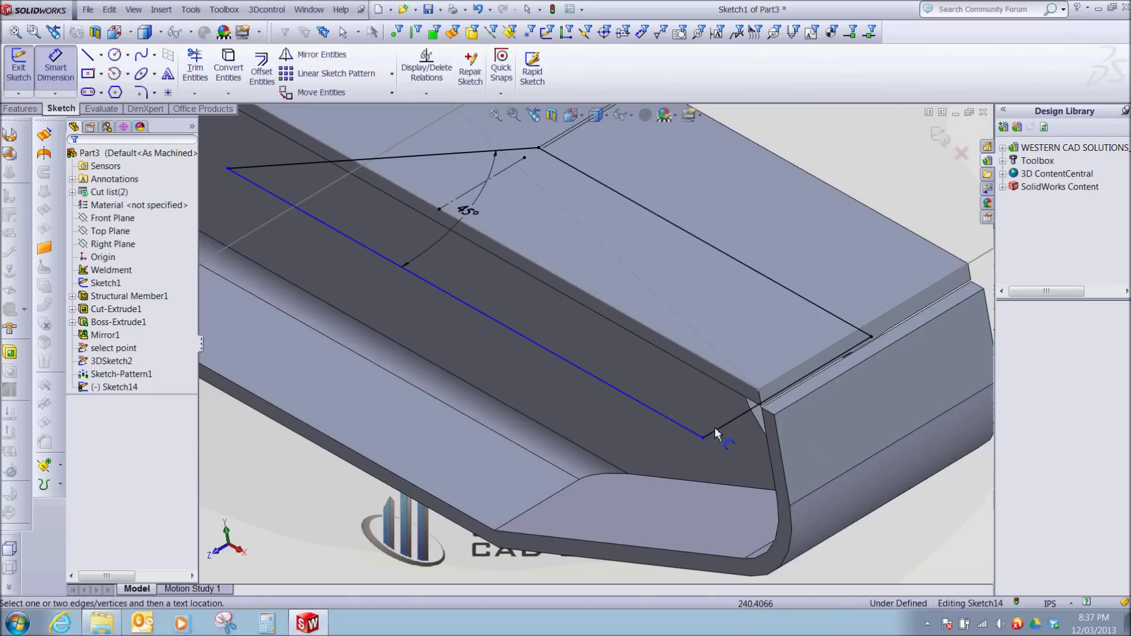
click(719, 429)
scroll(797, 406, up, 3)
click(820, 446)
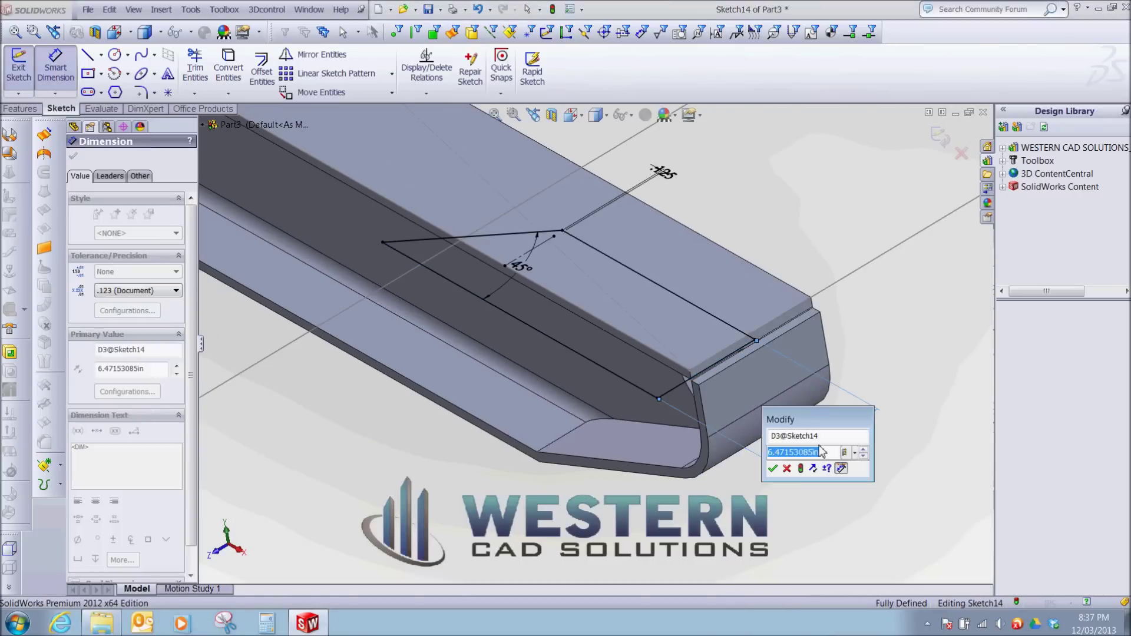
key(Return)
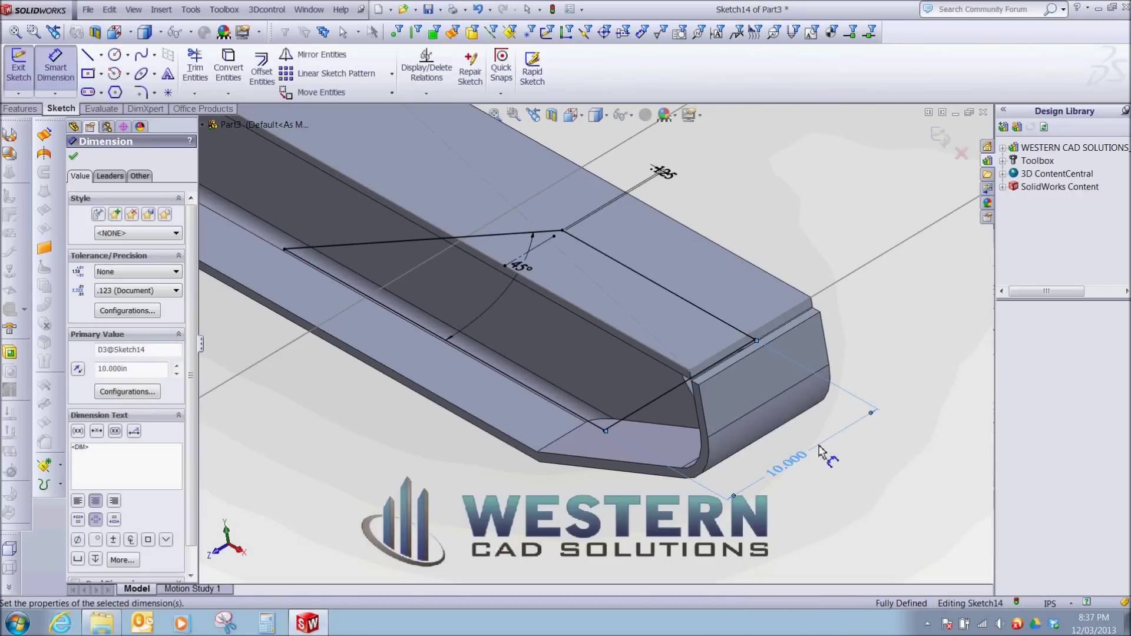
Examine how the dimensioned profile extends across the beam's flanges and bent end plate.
scroll(681, 408, up, 2)
middle_drag(681, 408, 578, 331)
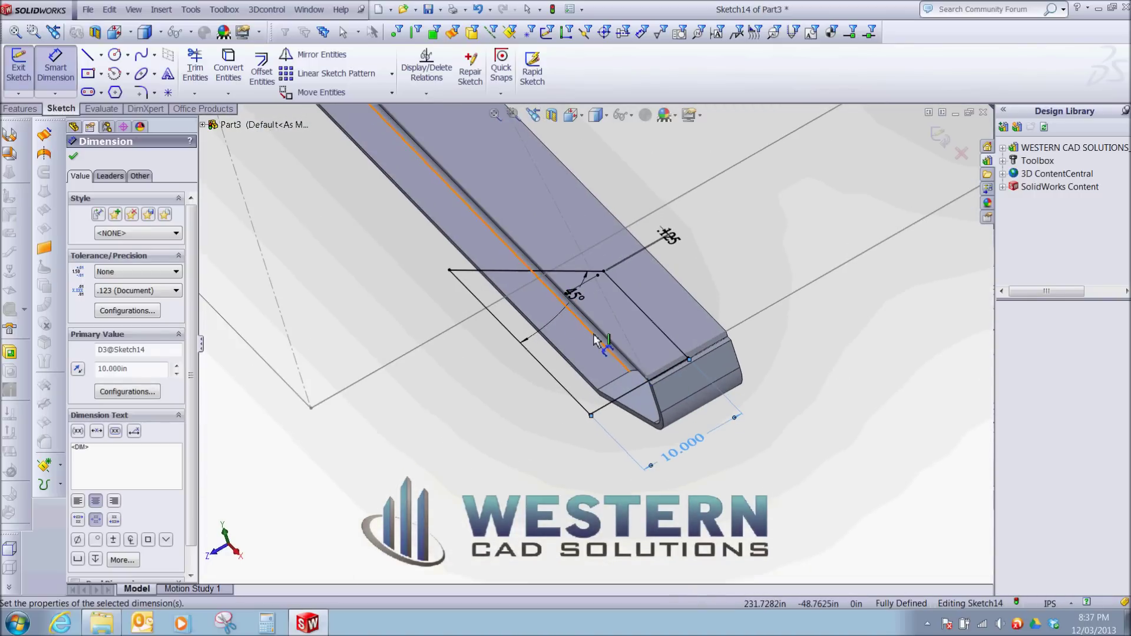
scroll(602, 337, up, 2)
middle_drag(644, 384, 650, 366)
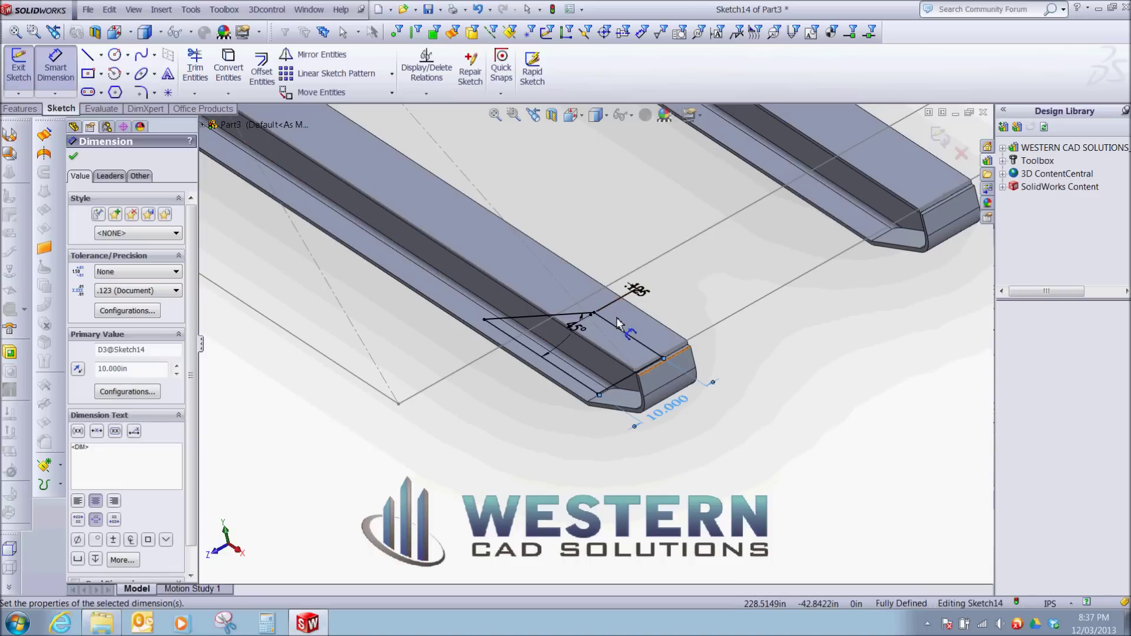
scroll(630, 365, down, 2)
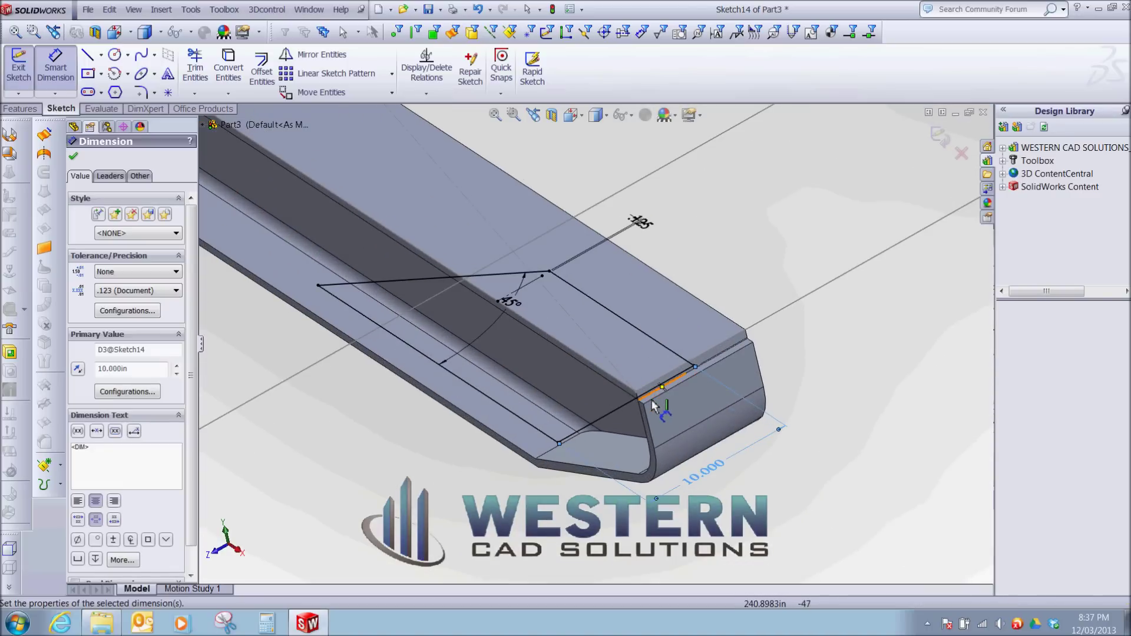
scroll(616, 348, up, 2)
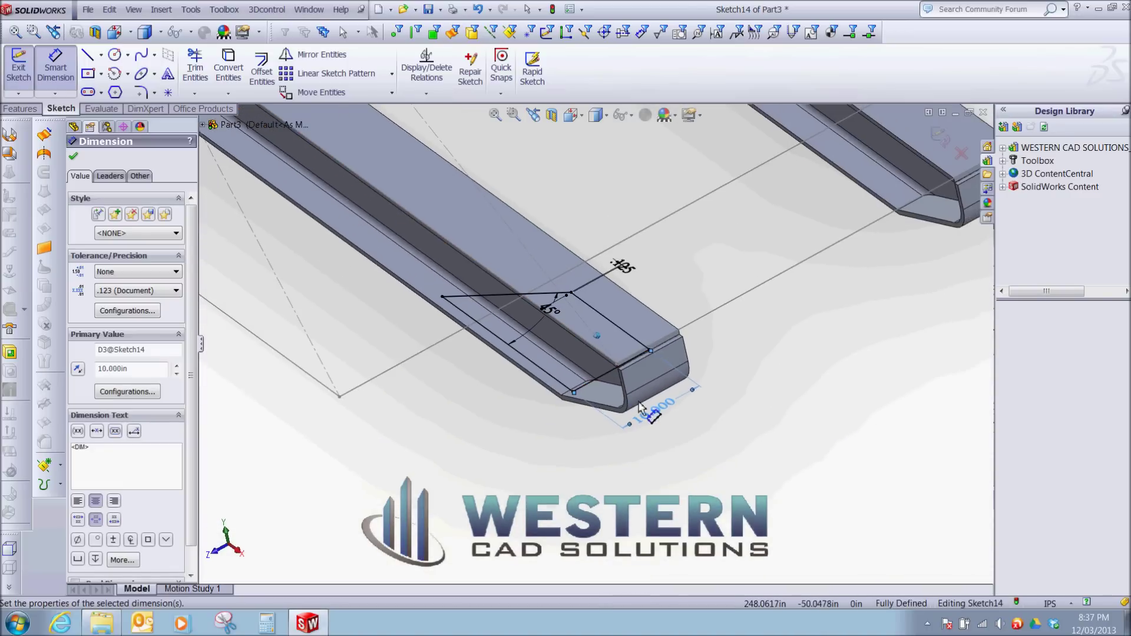
scroll(637, 401, down, 3)
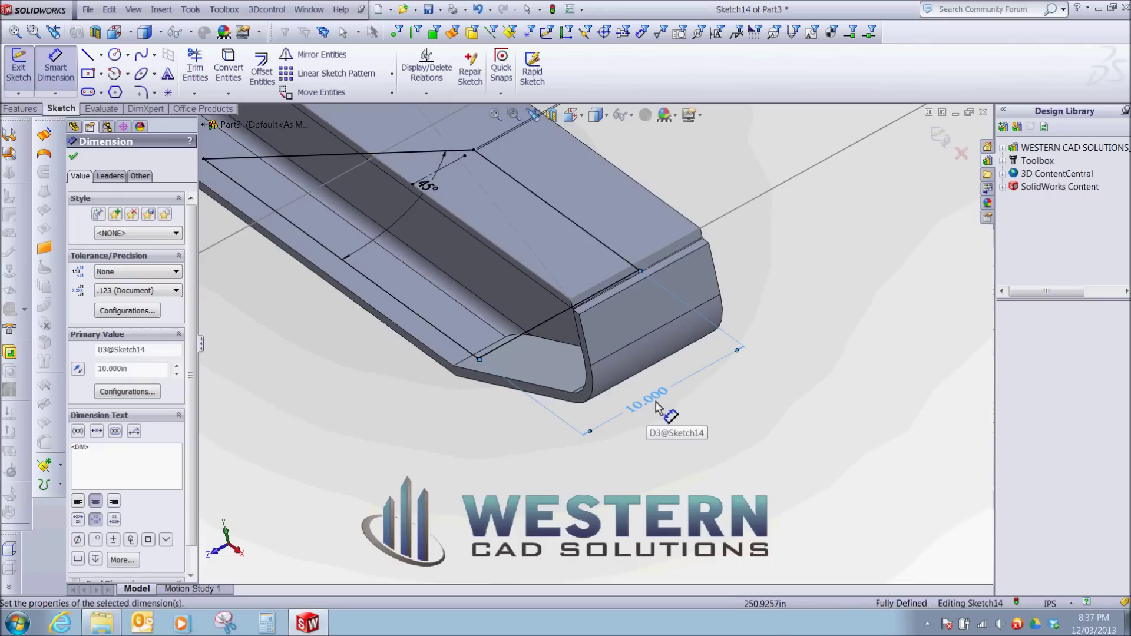
scroll(672, 402, up, 2)
key(Escape)
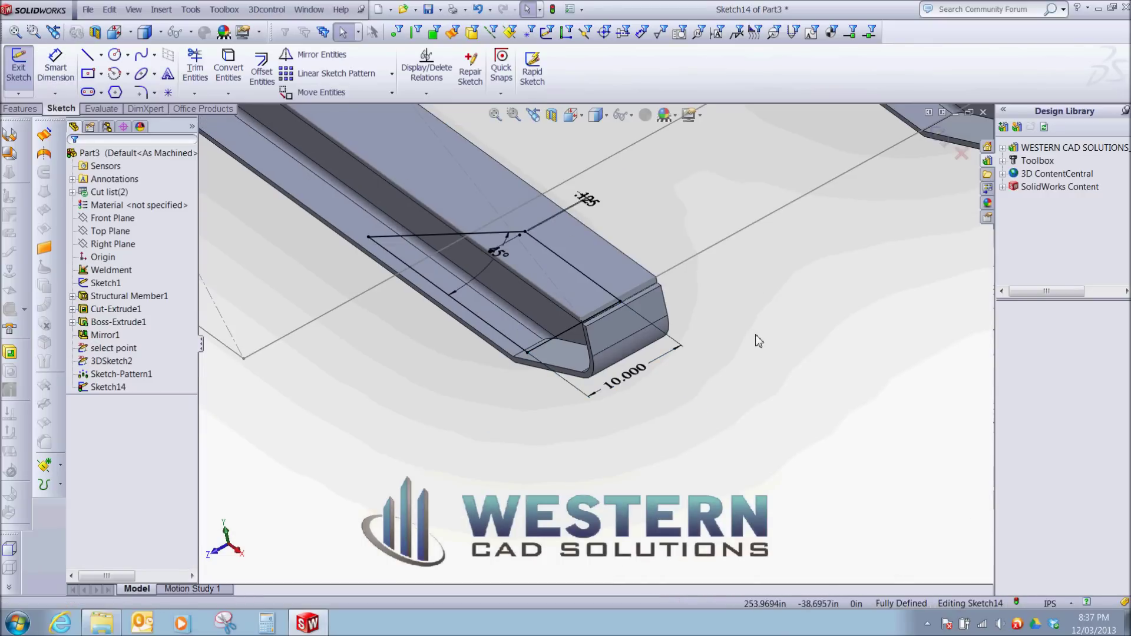
Finish the profile sketch and cut-extrude it Through All to trim the beam's end.
key(s)
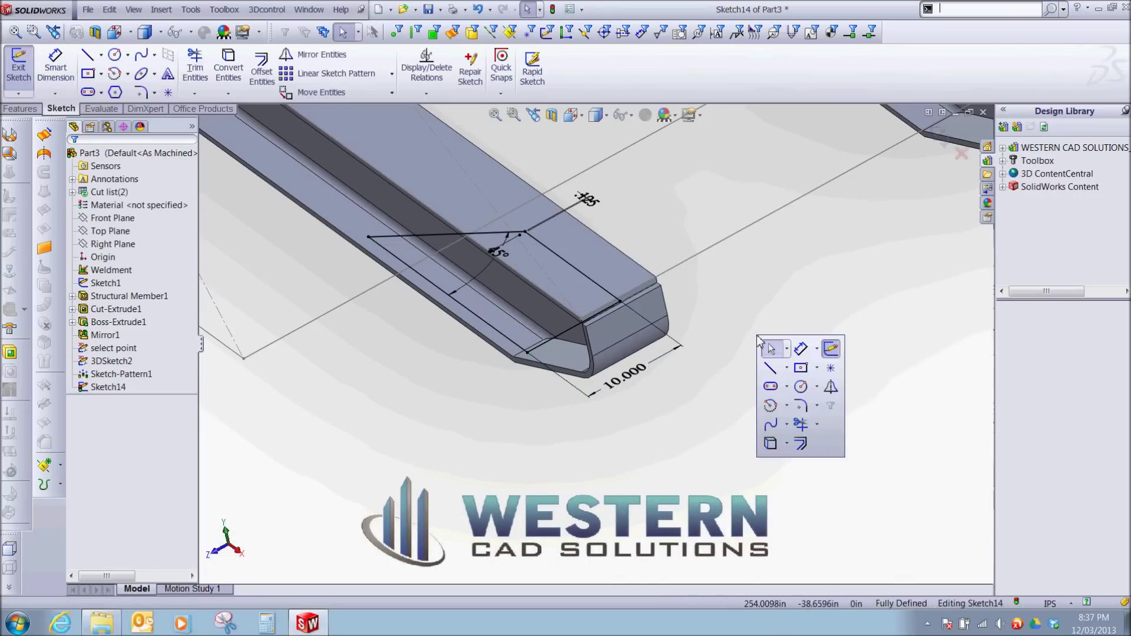
click(831, 353)
key(s)
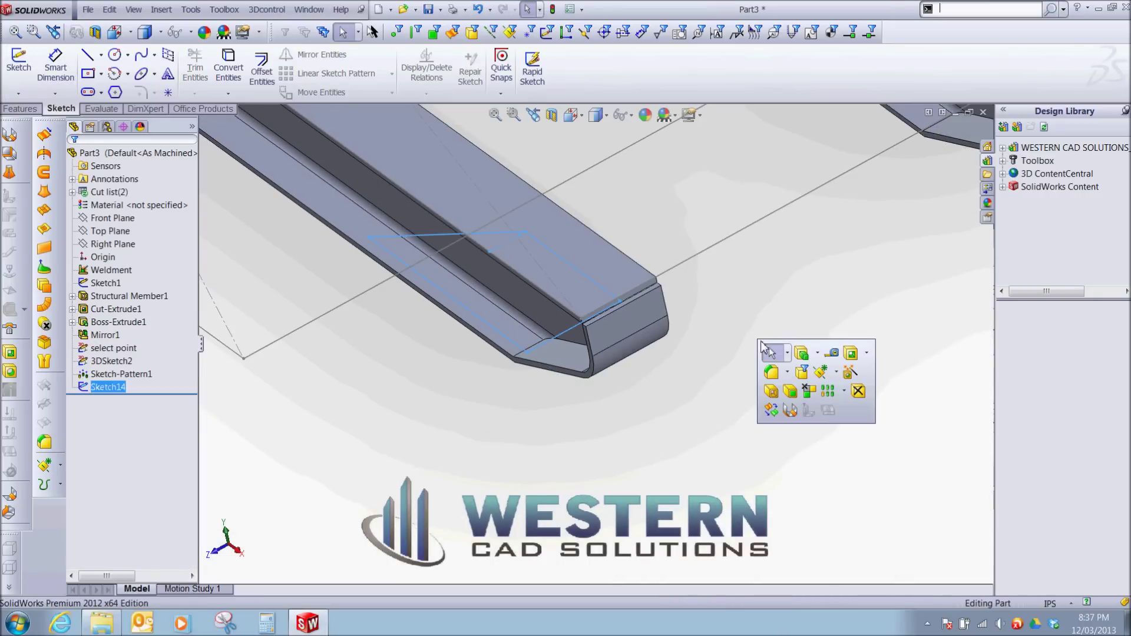
click(850, 354)
click(137, 230)
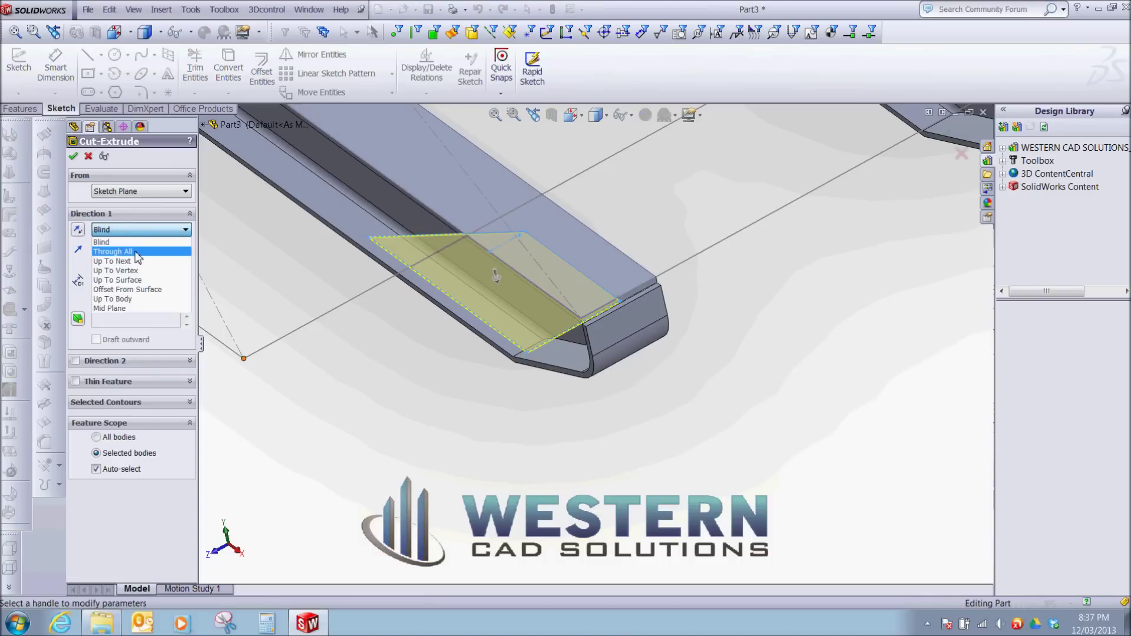
click(138, 248)
click(73, 156)
Mirror the angled end cut about the Right Plane to the beam's opposite end.
scroll(553, 352, up, 4)
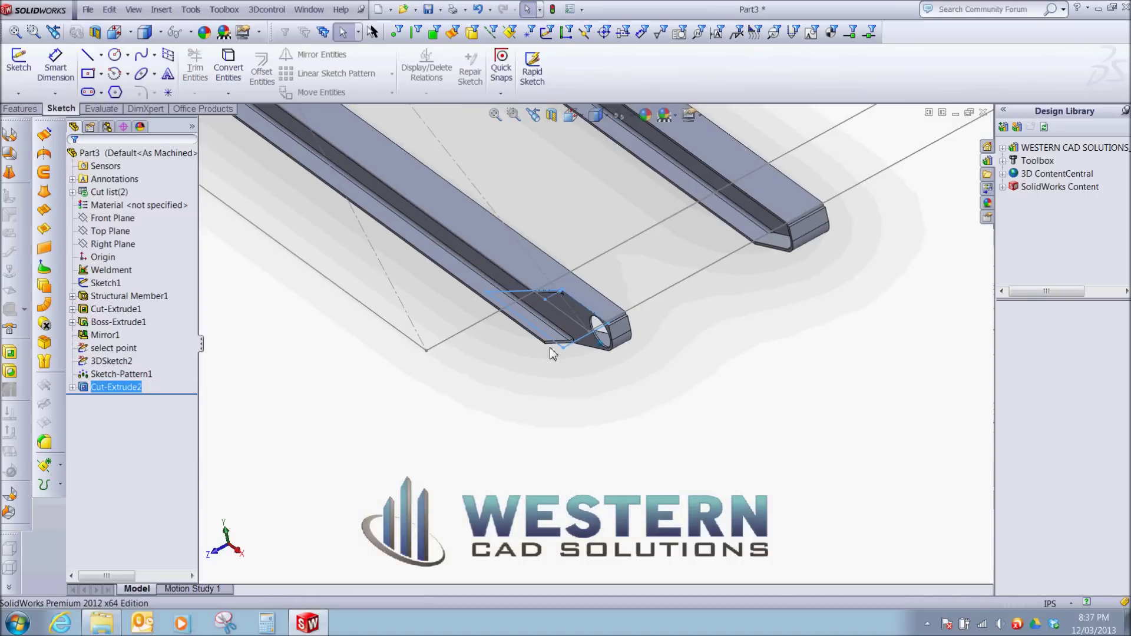
mouse_move(553, 352)
middle_down()
mouse_move(609, 353)
mouse_move(648, 445)
mouse_move(705, 418)
middle_up()
scroll(594, 366, down, 2)
click(648, 445)
key(s)
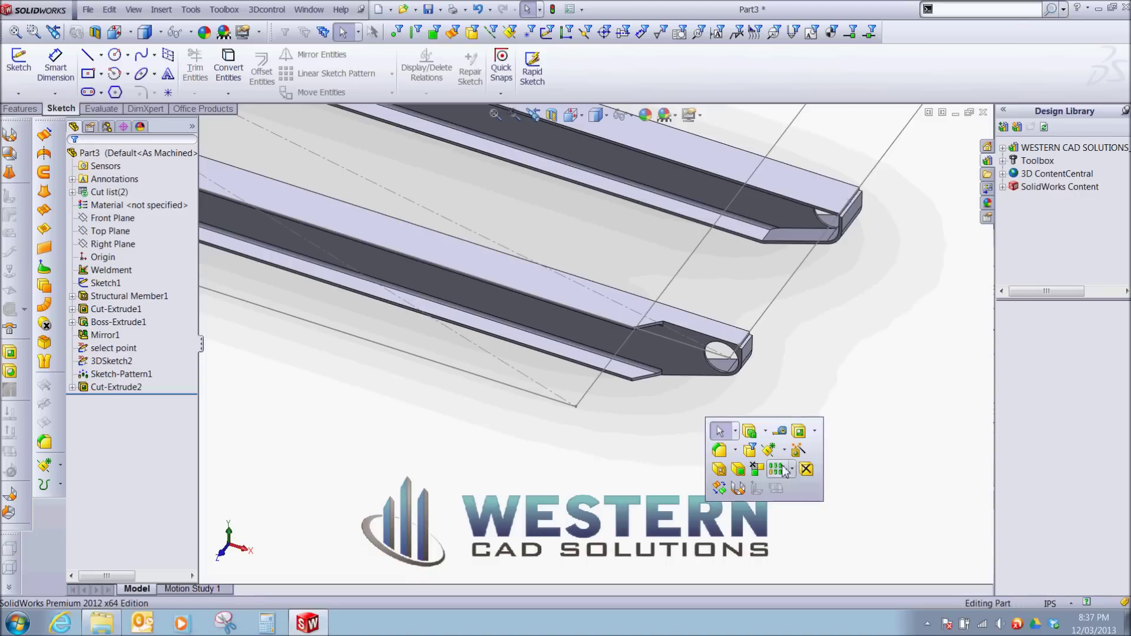
click(792, 469)
click(797, 522)
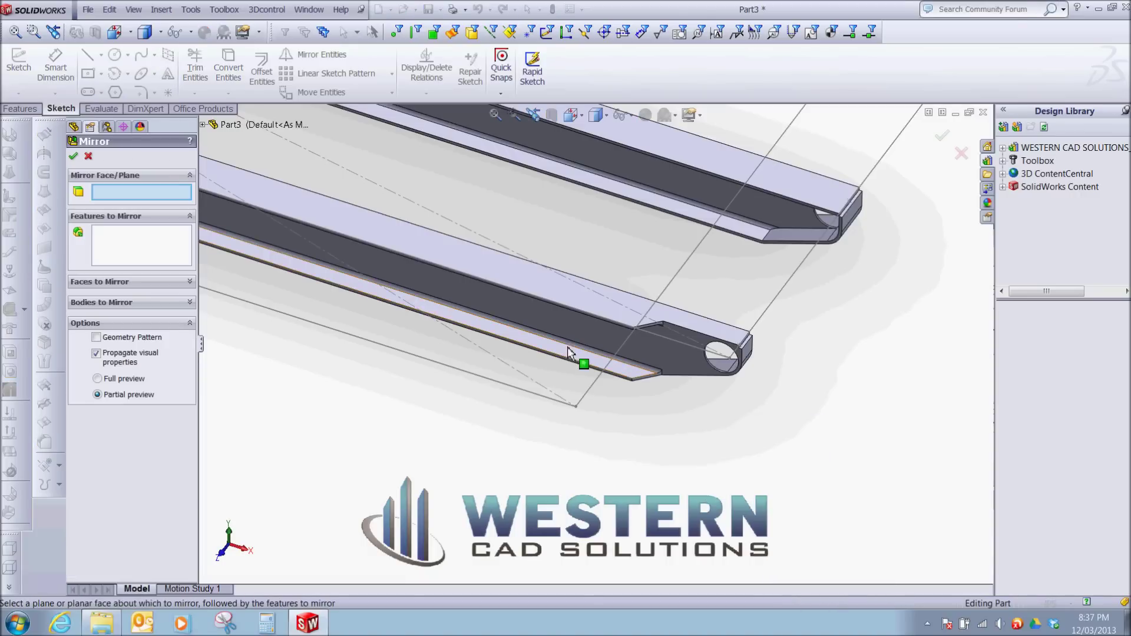
middle_drag(457, 222, 413, 270)
scroll(413, 270, up, 4)
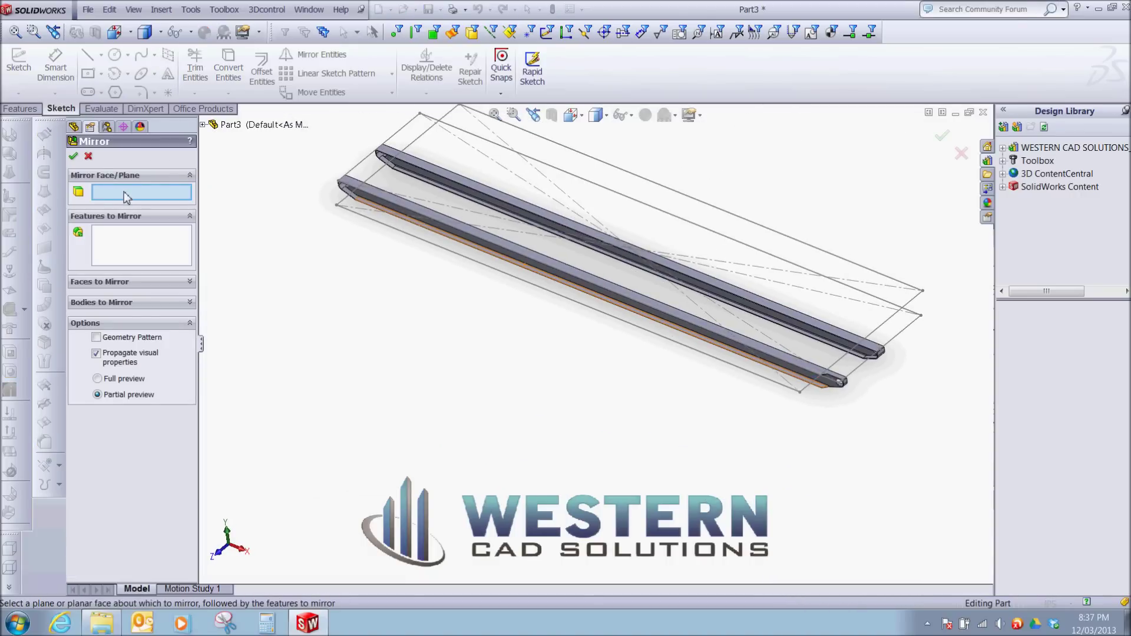
click(203, 124)
click(258, 215)
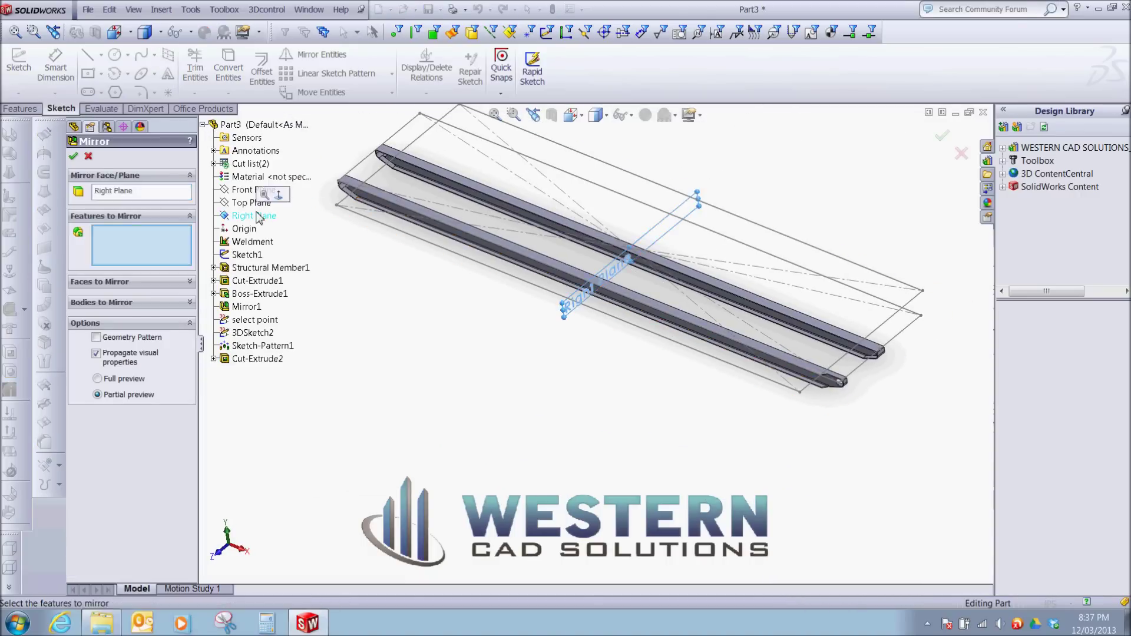
click(258, 359)
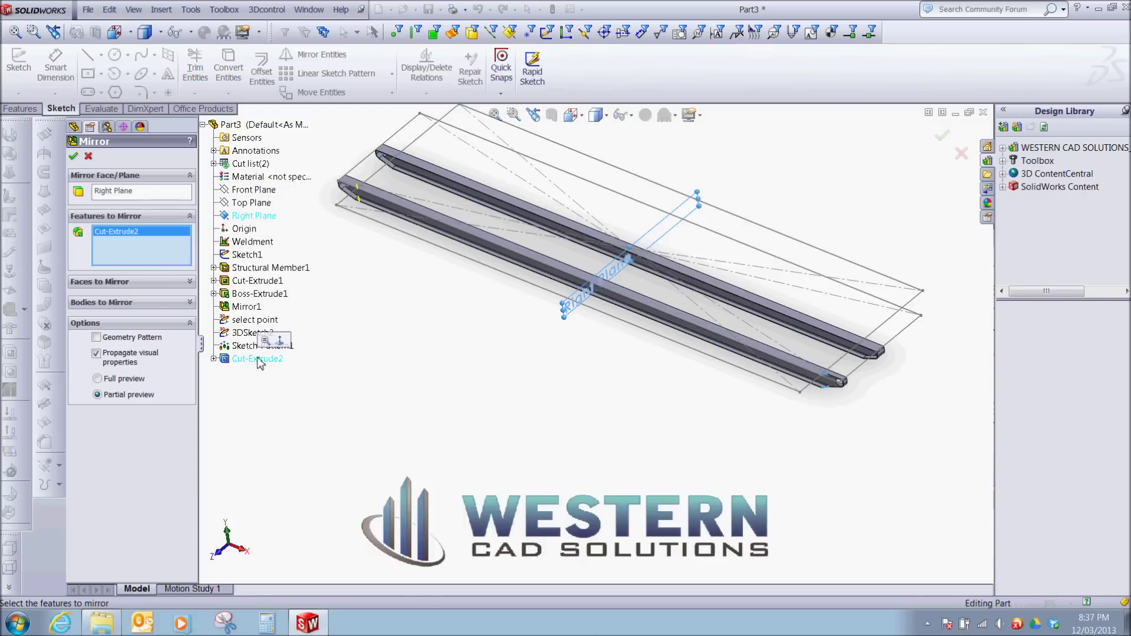
click(73, 157)
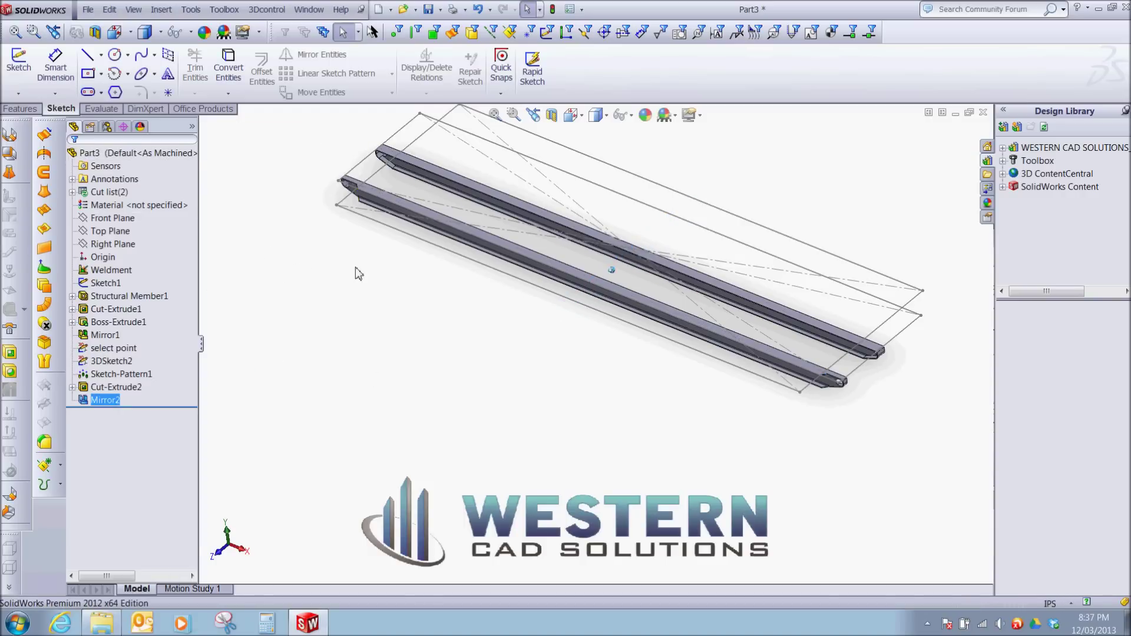
Mirror the trimmed beam body about the Front Plane to the other side of the middle beam.
middle_drag(355, 267, 367, 296)
scroll(341, 298, down, 3)
key(ctrl+7)
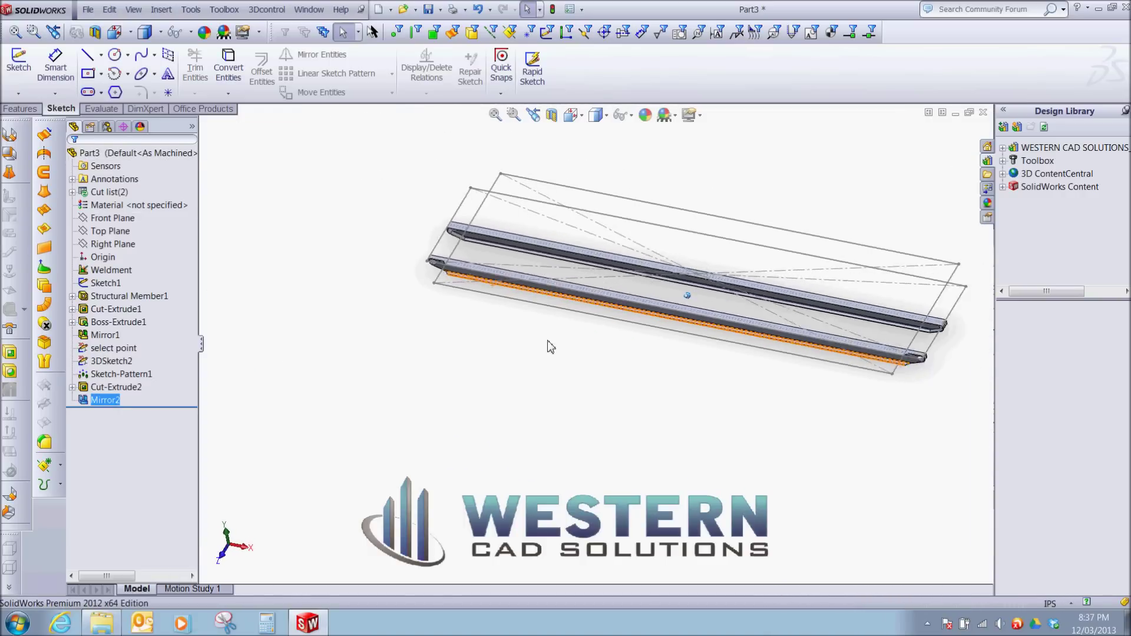
click(560, 383)
key(s)
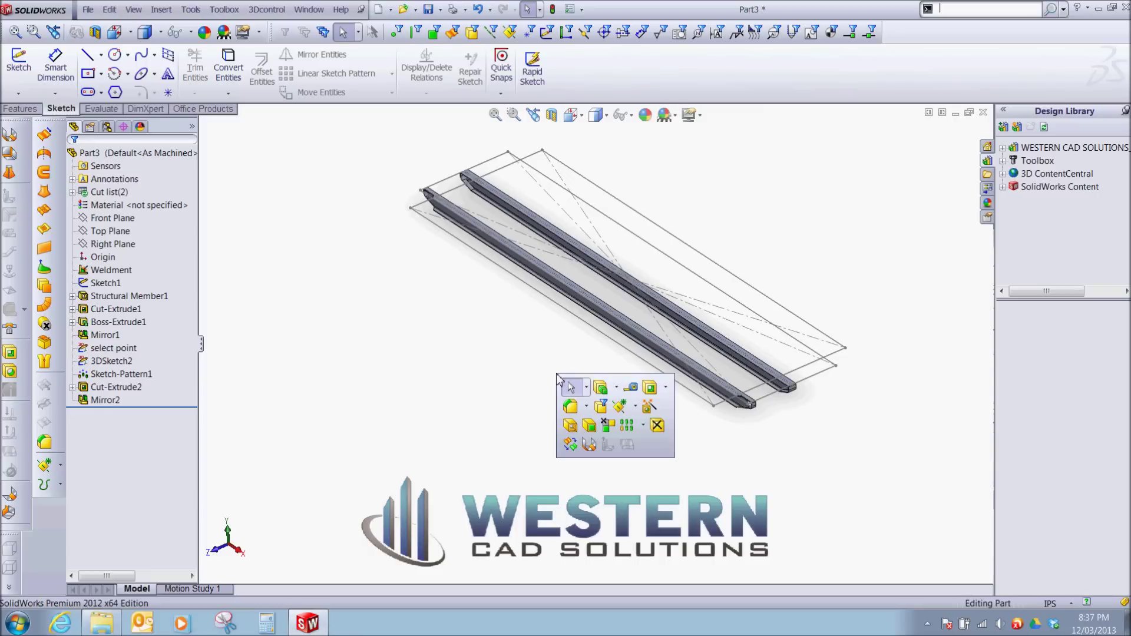
click(644, 430)
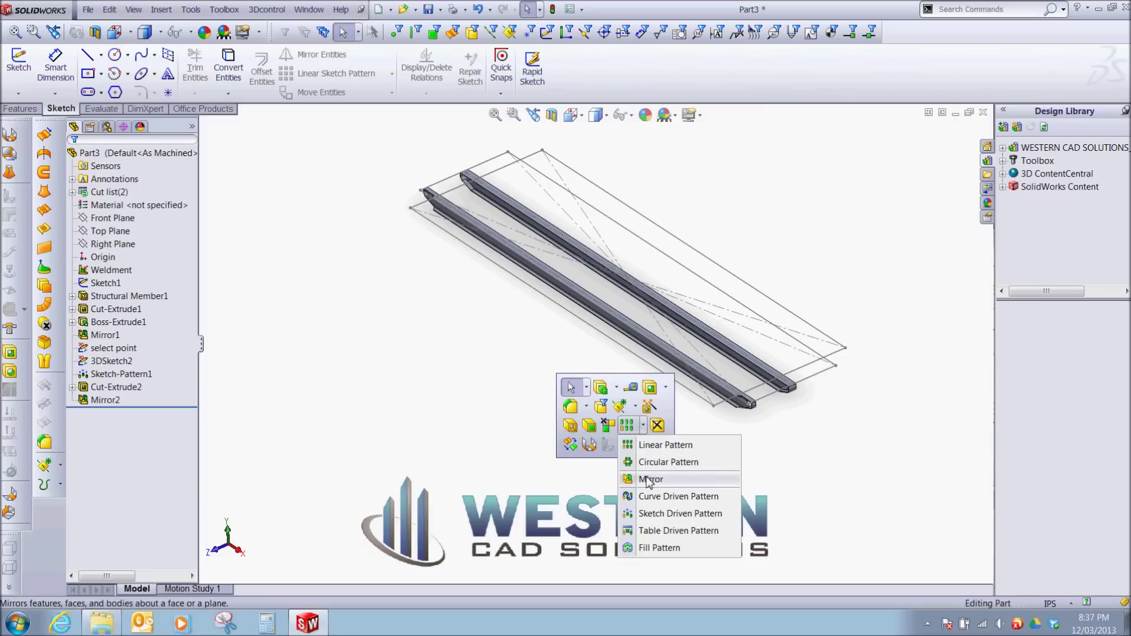
click(641, 477)
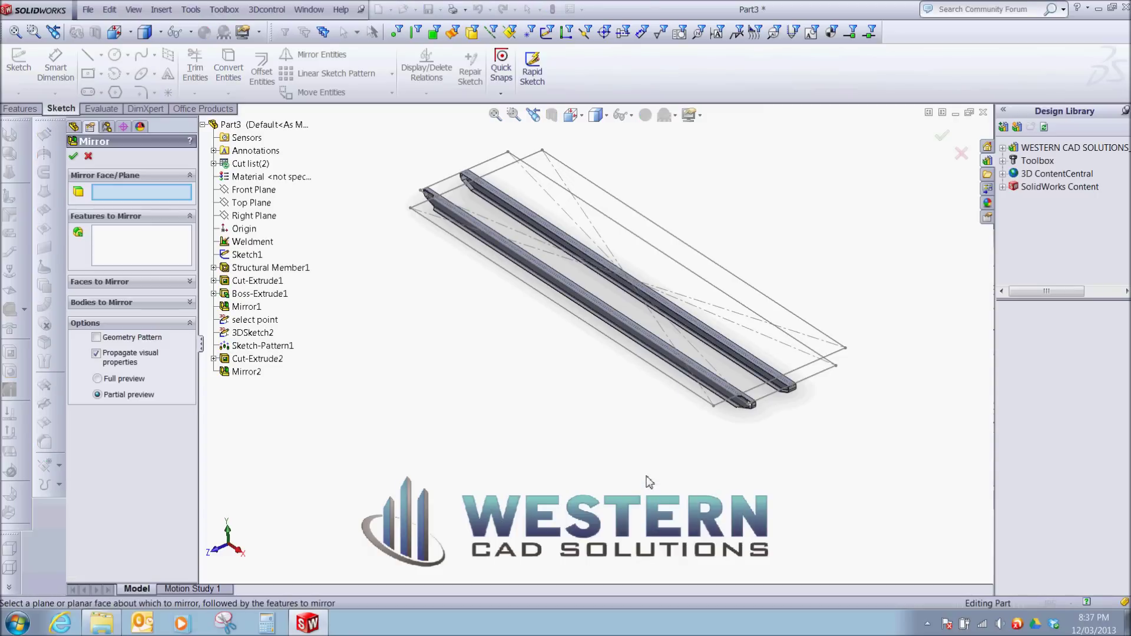
click(252, 190)
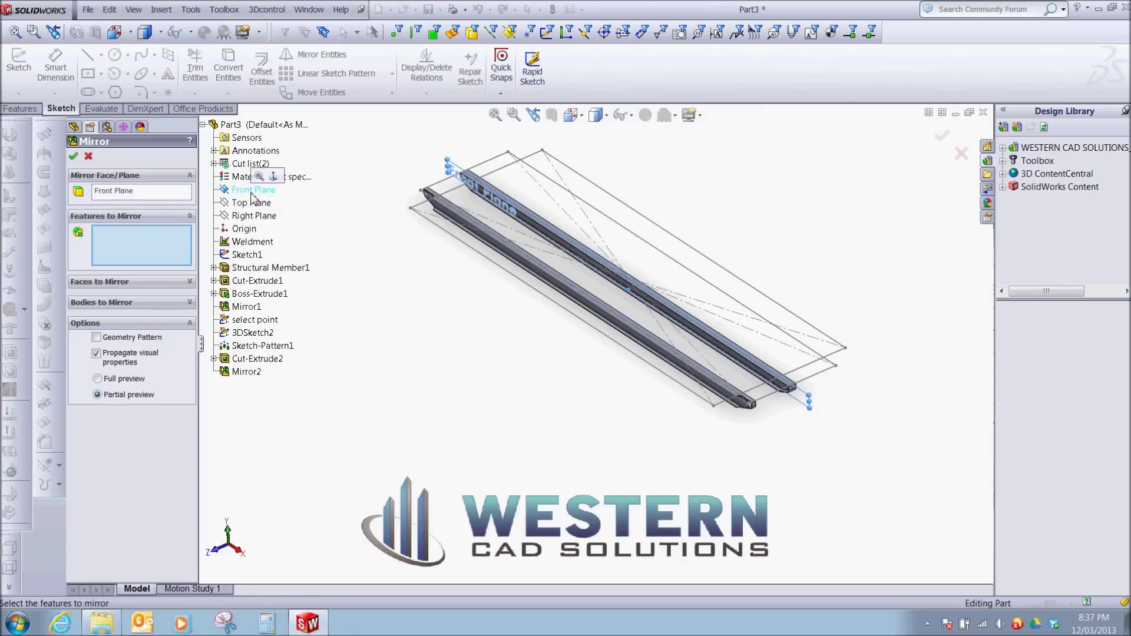
click(150, 302)
scroll(737, 398, down, 3)
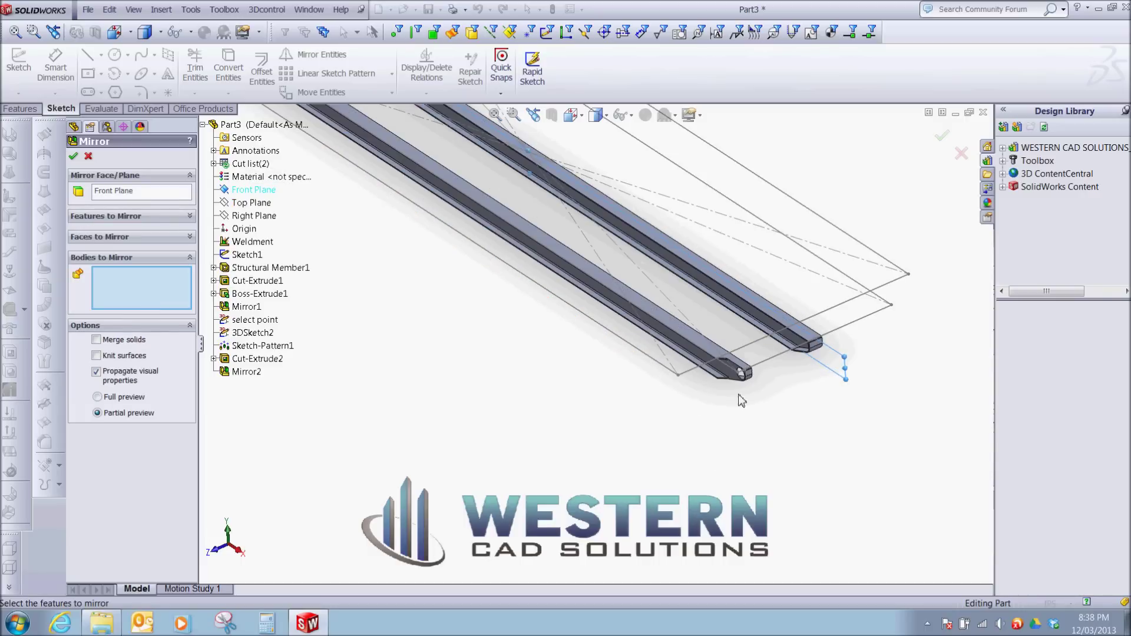
click(730, 375)
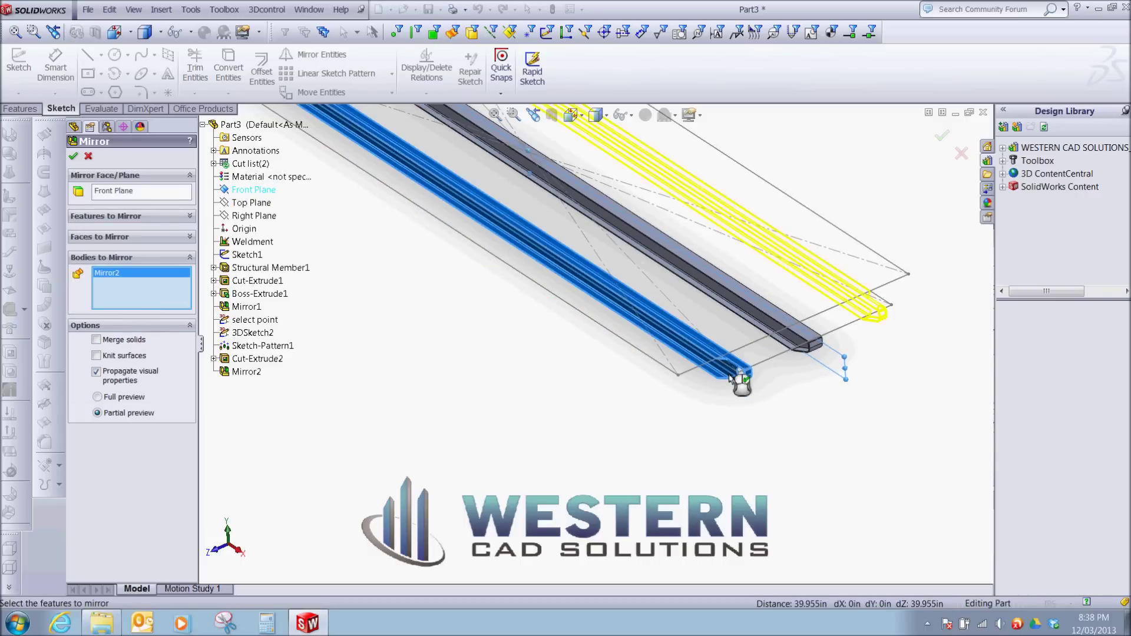
click(74, 157)
scroll(893, 372, up, 2)
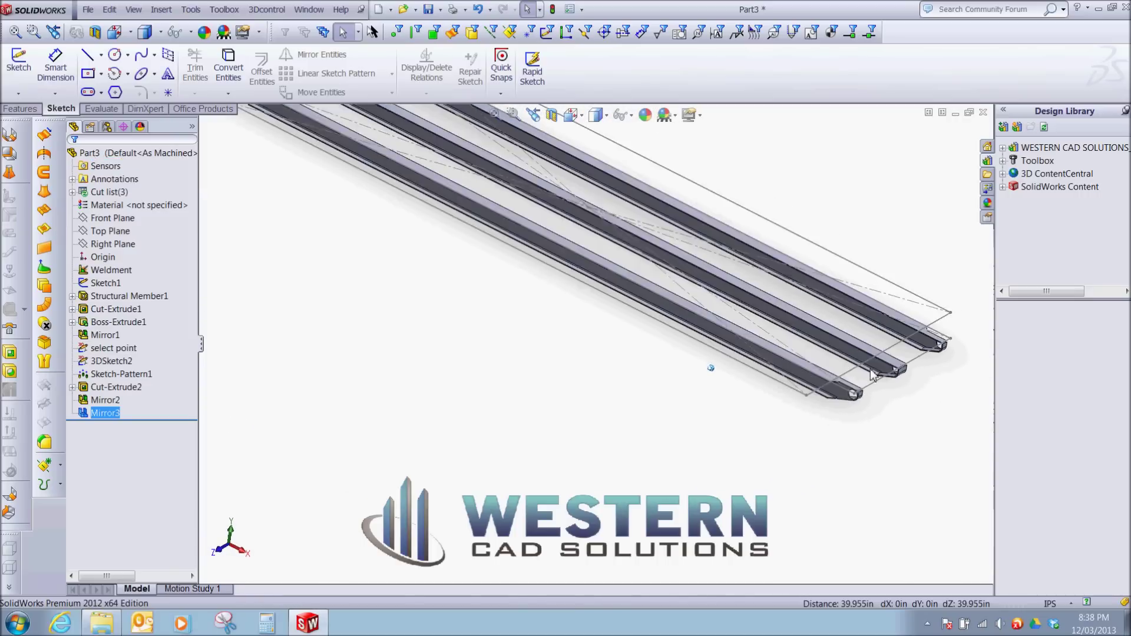
scroll(872, 375, up, 2)
scroll(779, 382, down, 4)
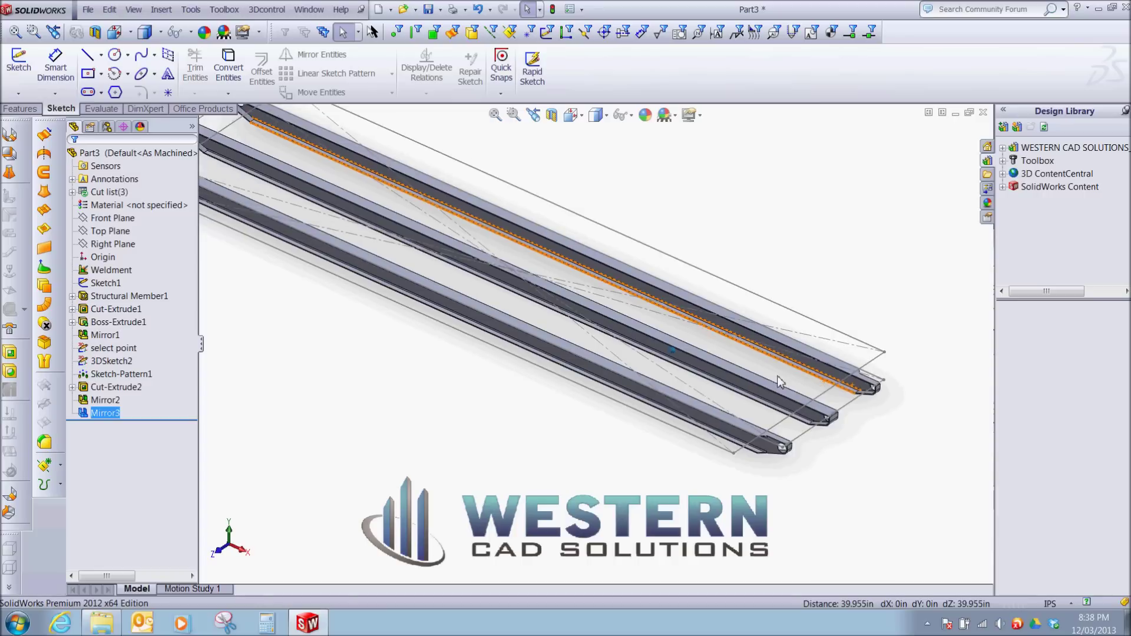
Change the structural member's size to W14x053.
scroll(778, 380, up, 5)
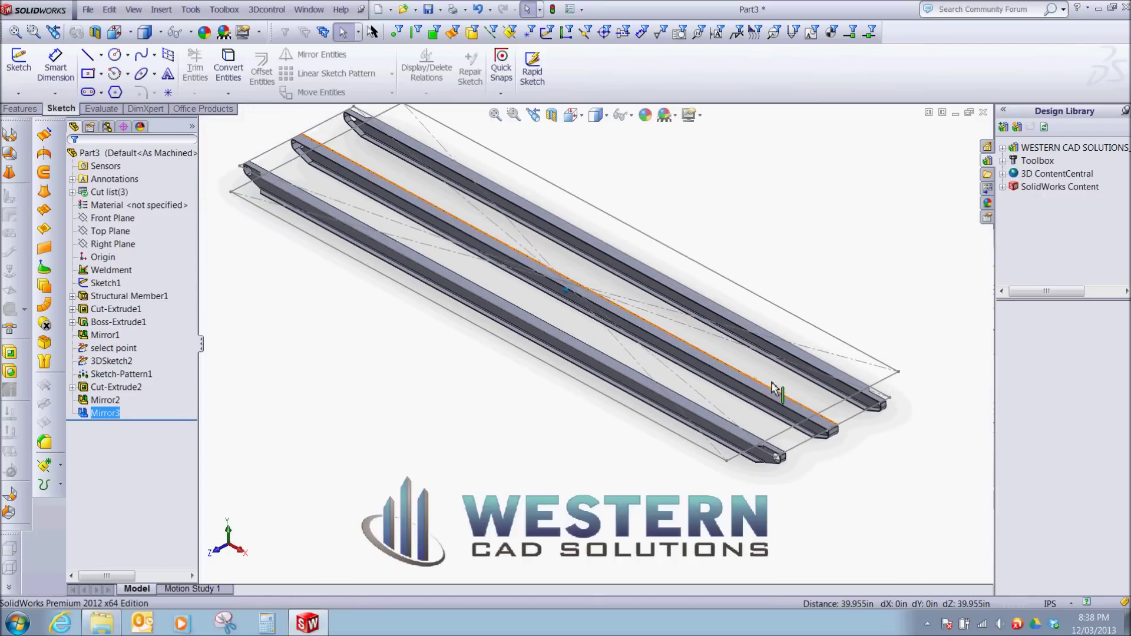
scroll(777, 389, up, 1)
click(865, 475)
click(159, 296)
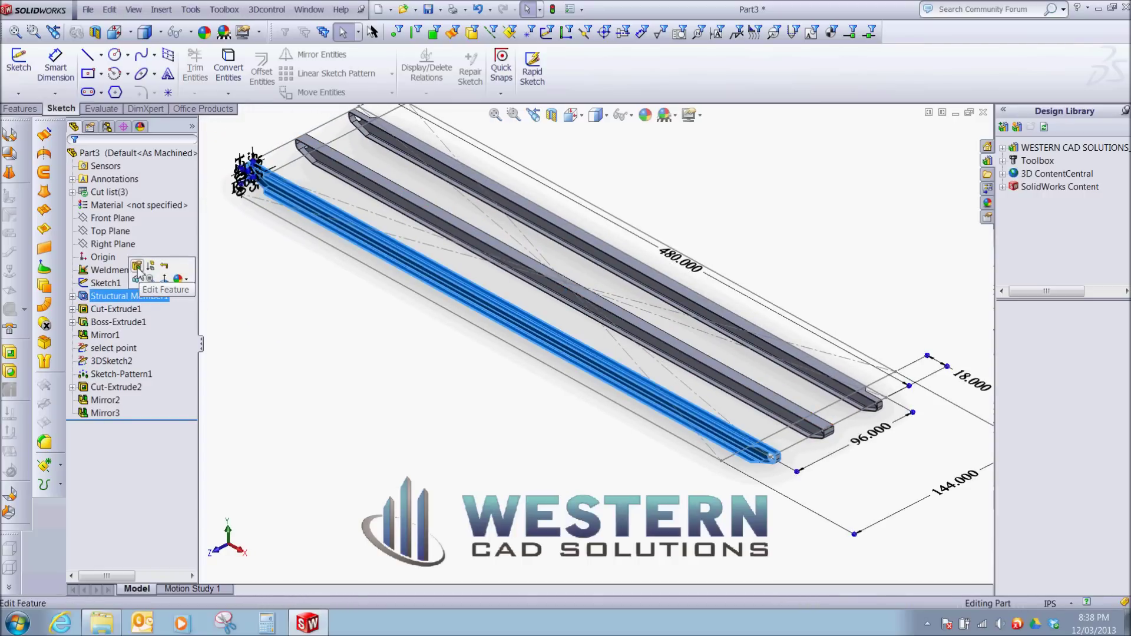
click(137, 267)
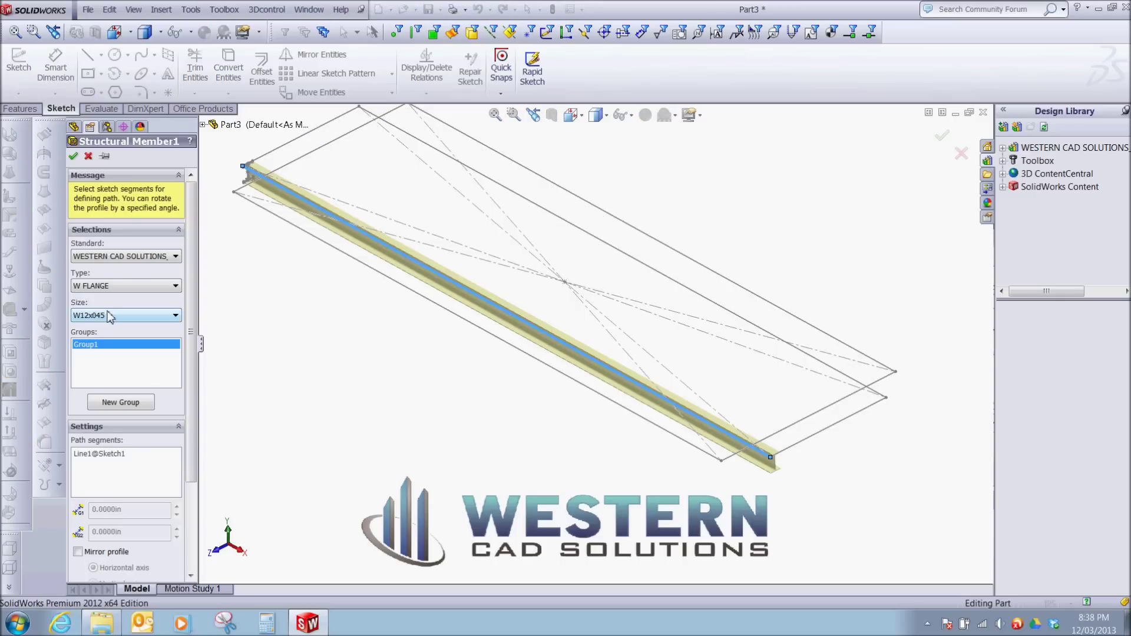
click(110, 316)
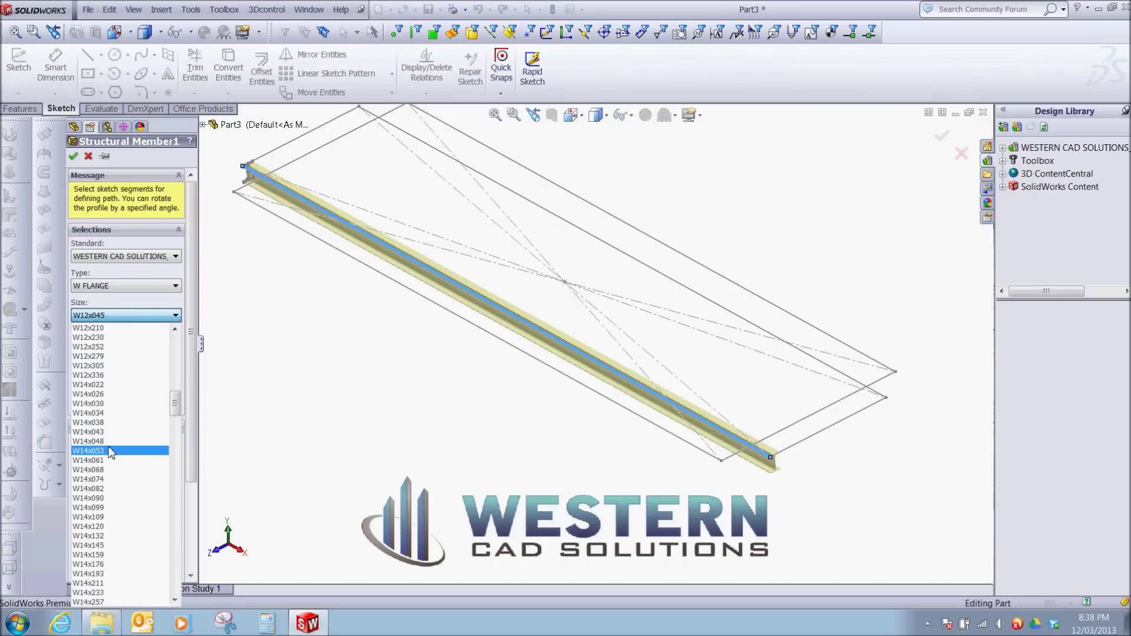
click(109, 451)
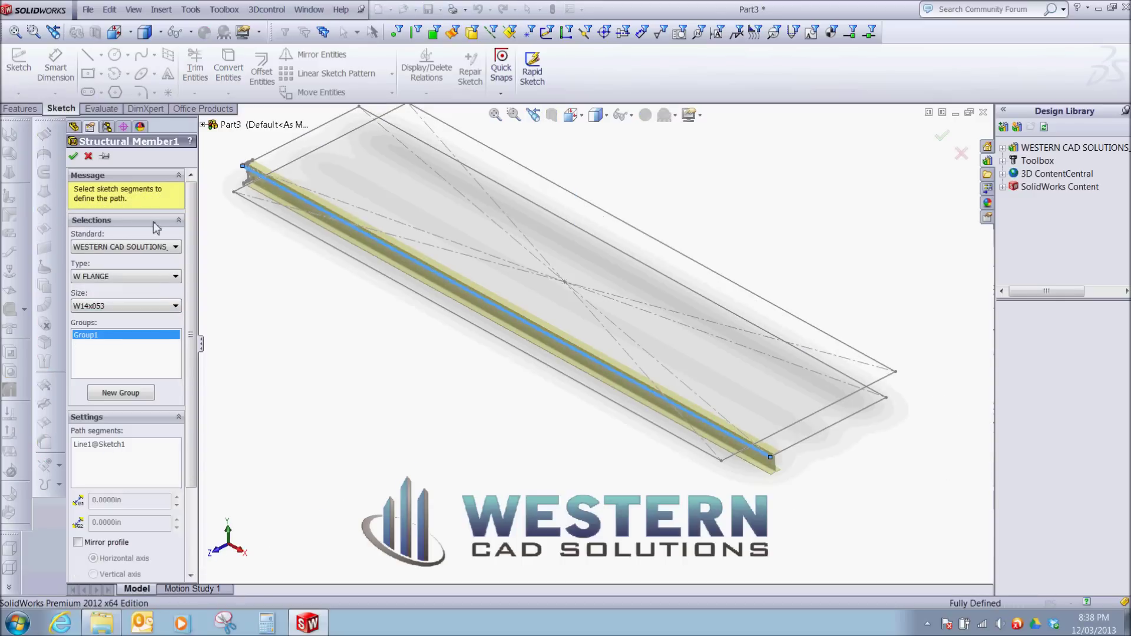
click(74, 156)
scroll(707, 396, down, 5)
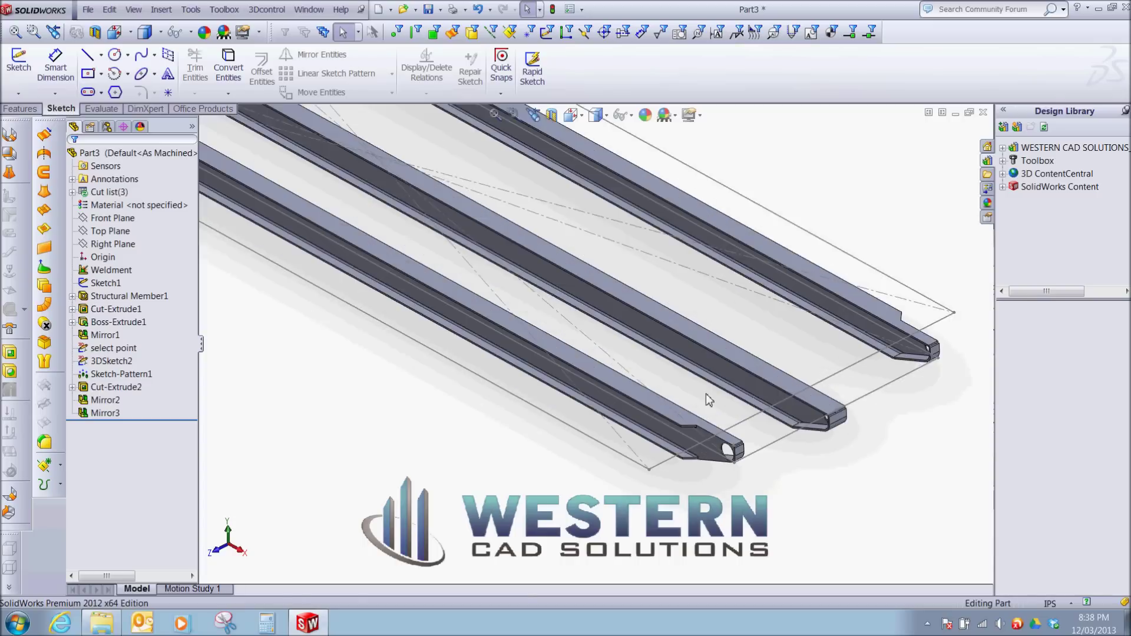
scroll(673, 389, up, 2)
mouse_move(662, 418)
middle_down()
mouse_move(608, 366)
mouse_move(499, 357)
mouse_move(500, 318)
mouse_move(708, 373)
mouse_move(549, 315)
mouse_move(582, 337)
mouse_move(598, 383)
mouse_move(547, 322)
mouse_move(531, 328)
middle_up()
Reopen the structural member's definition and examine where its W-flange profile sits relative to the path line.
click(120, 295)
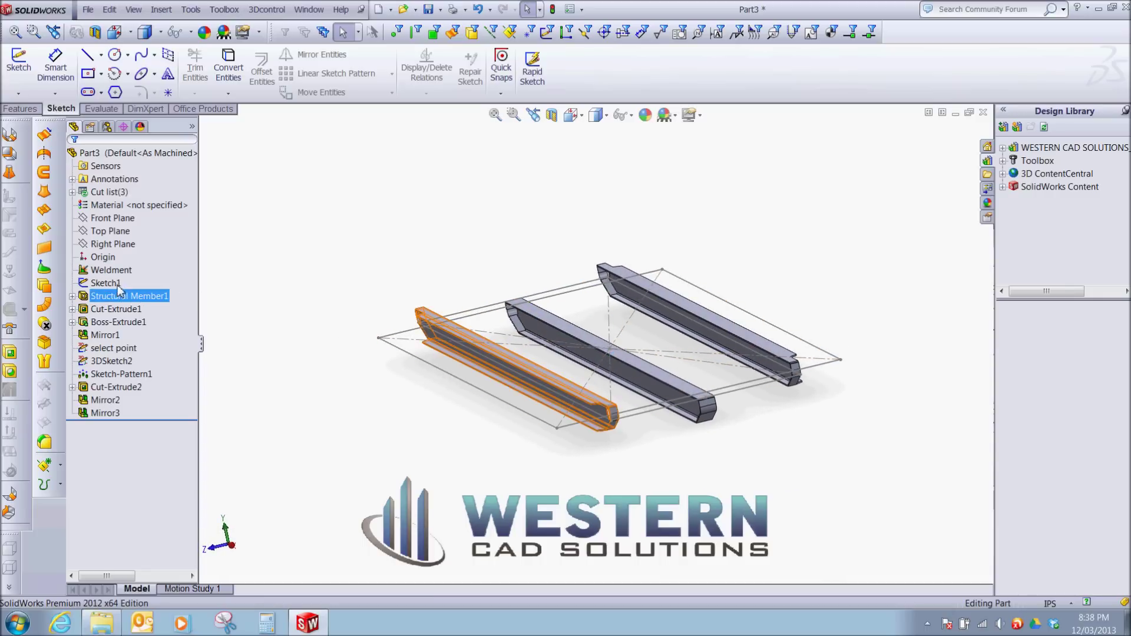
click(137, 283)
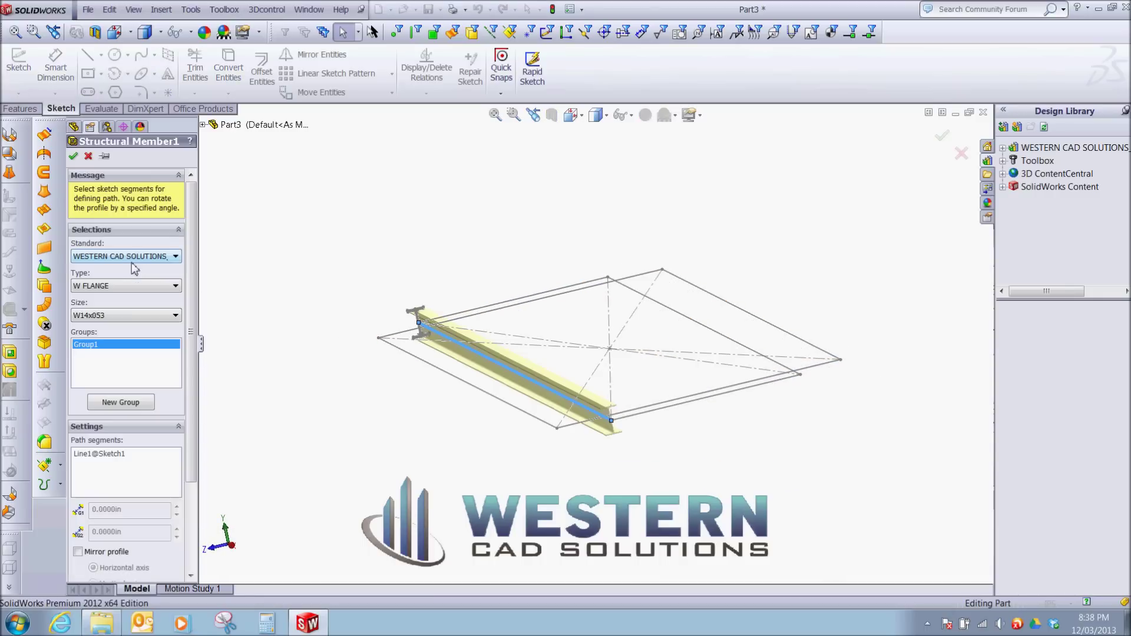
scroll(419, 323, down, 5)
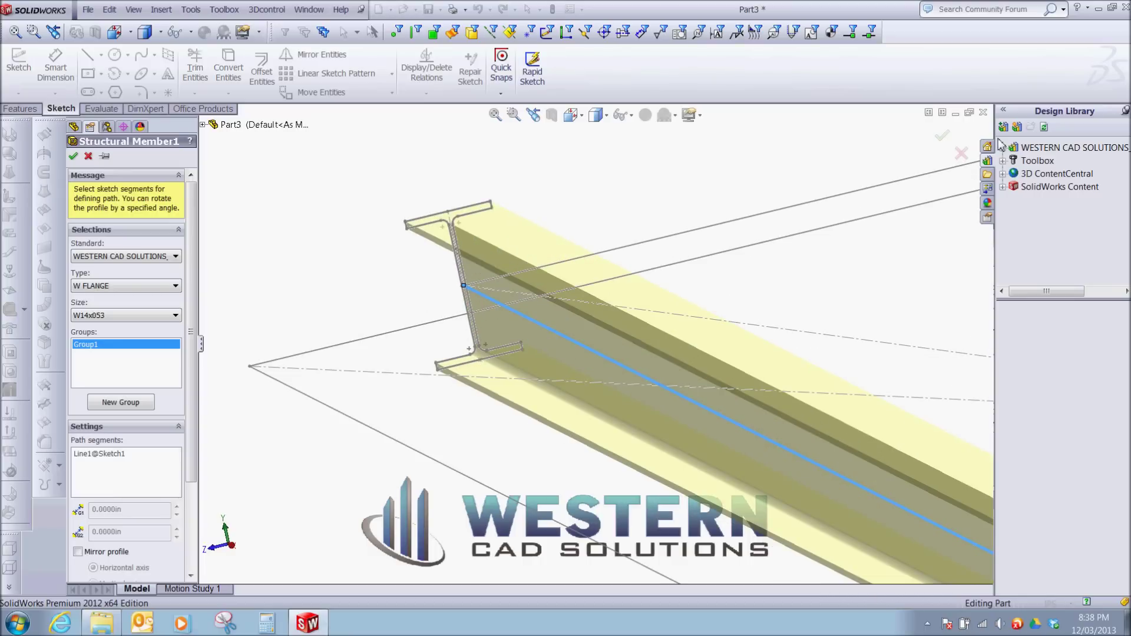
click(942, 138)
scroll(560, 252, up, 5)
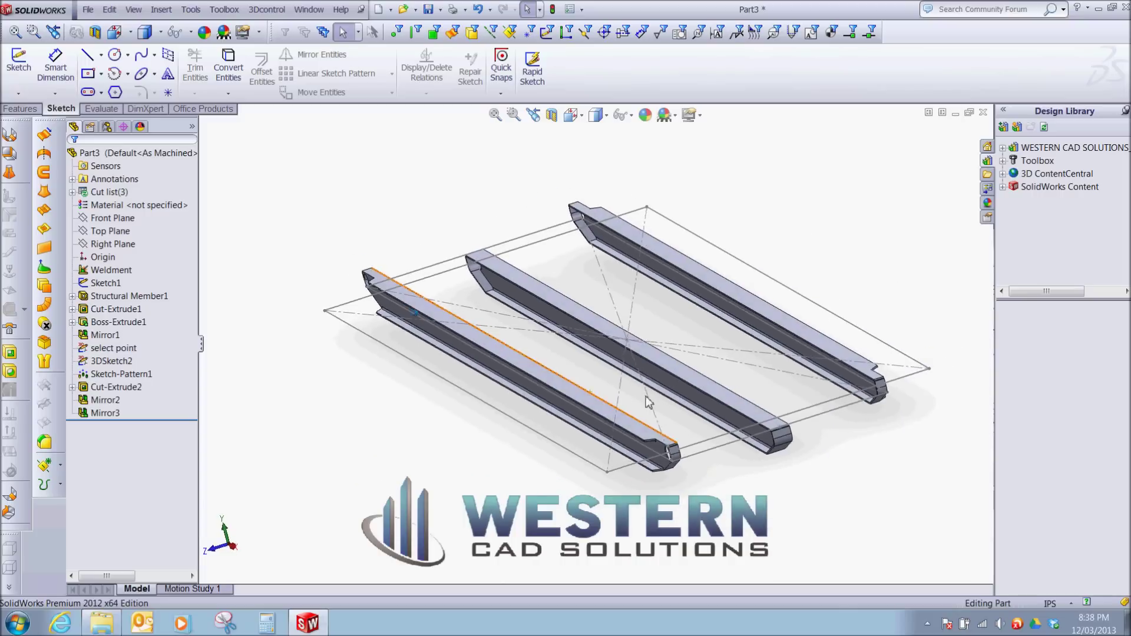
Roll the model back to just after the structural member, before the first cut-extrude.
drag(162, 420, 169, 369)
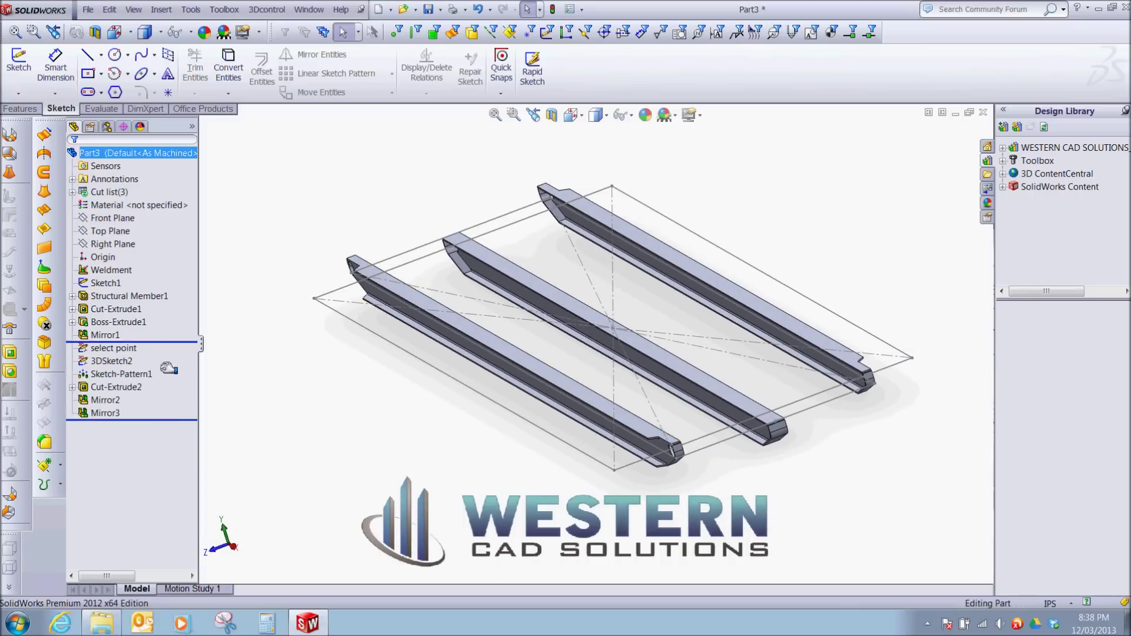
drag(163, 305, 164, 304)
scroll(597, 462, down, 5)
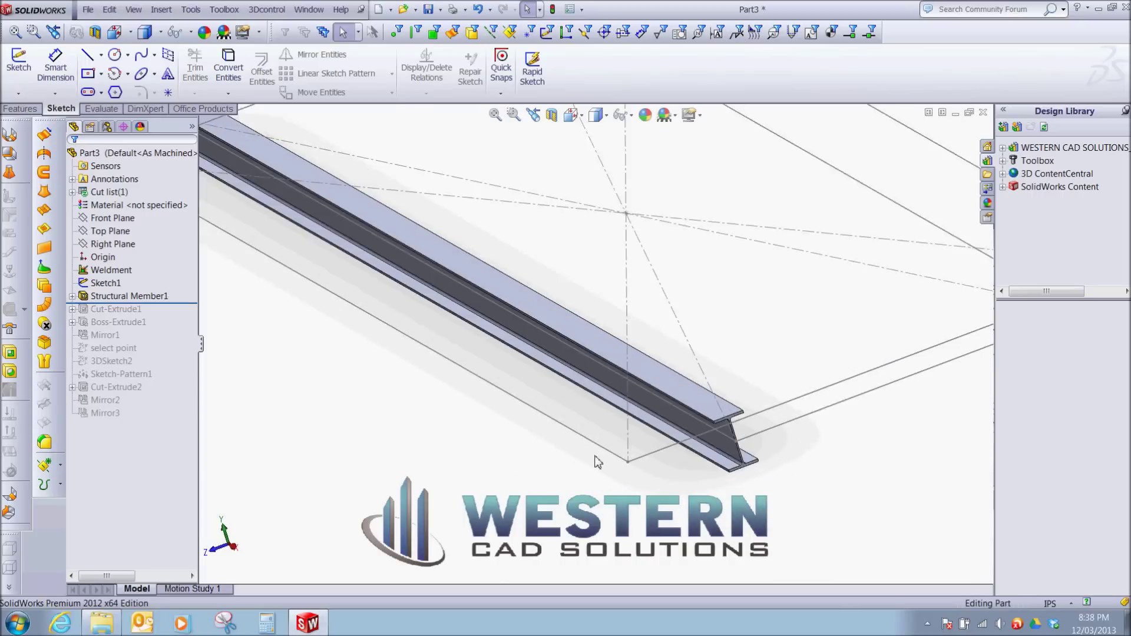
Move the beam body with Move/Copy Body, mating its top flange's long outer edge coincident with the Sketch1 path line.
key(s)
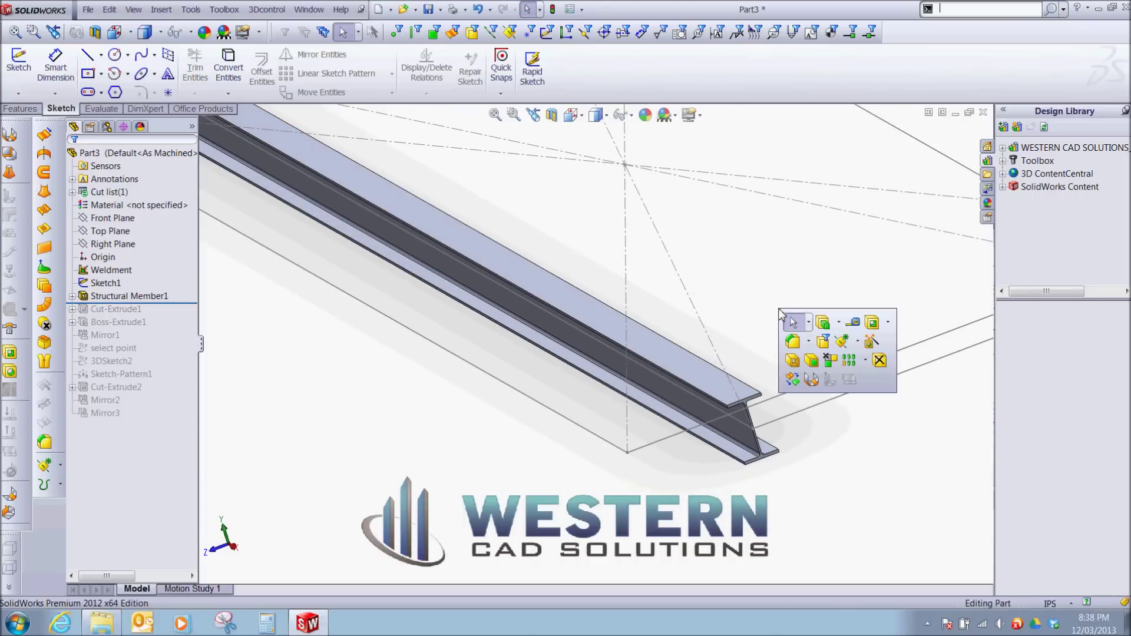
click(793, 380)
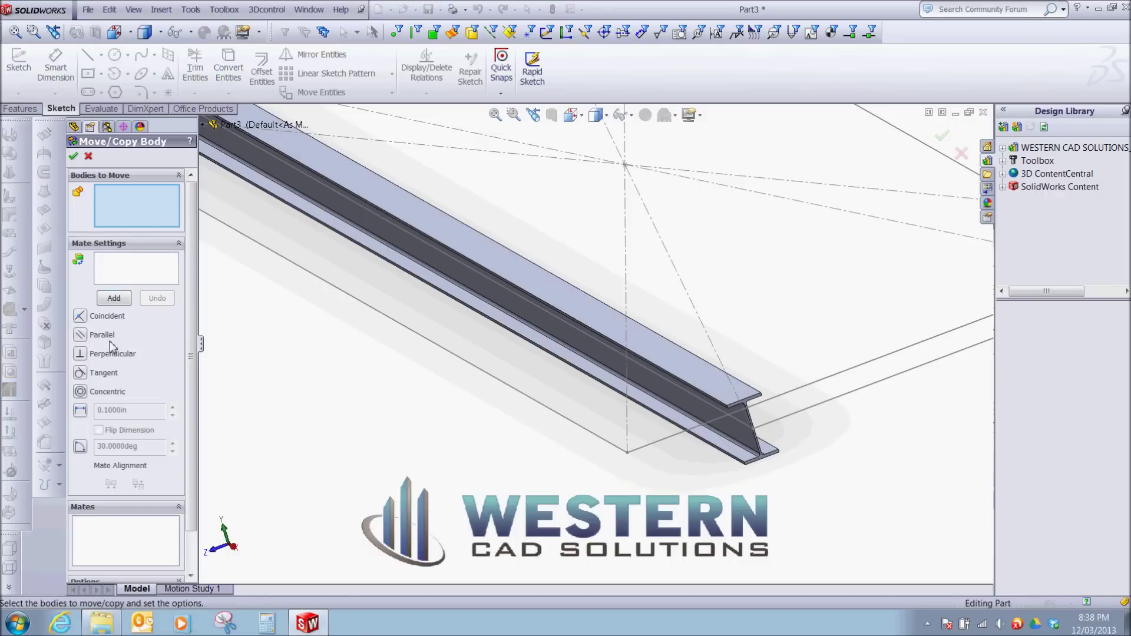
click(389, 203)
click(141, 272)
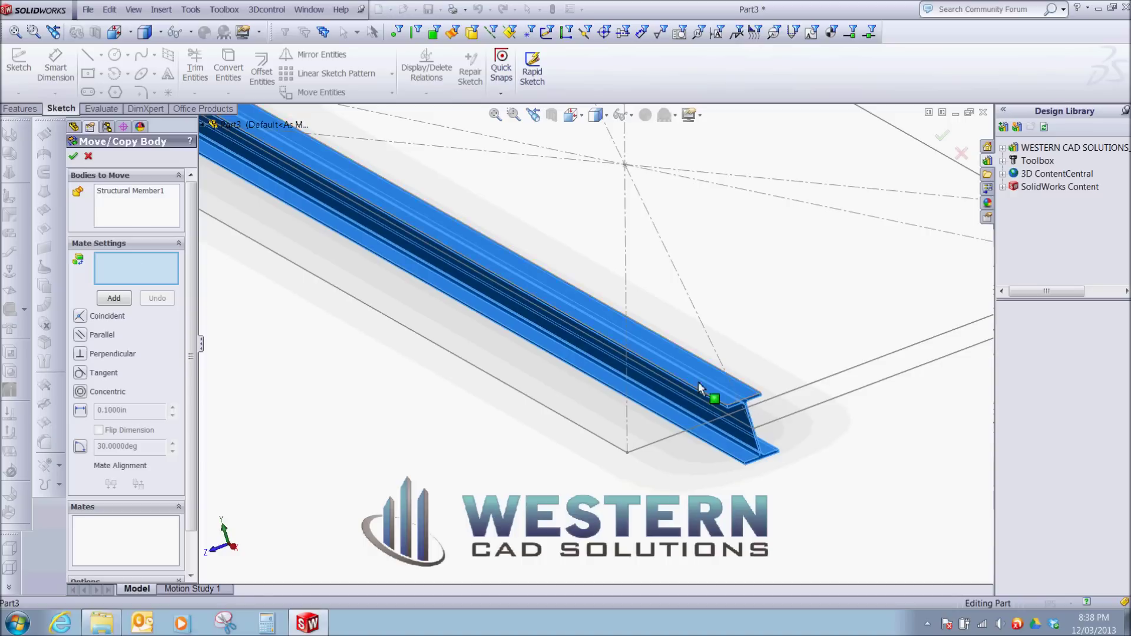
scroll(699, 387, down, 5)
click(707, 400)
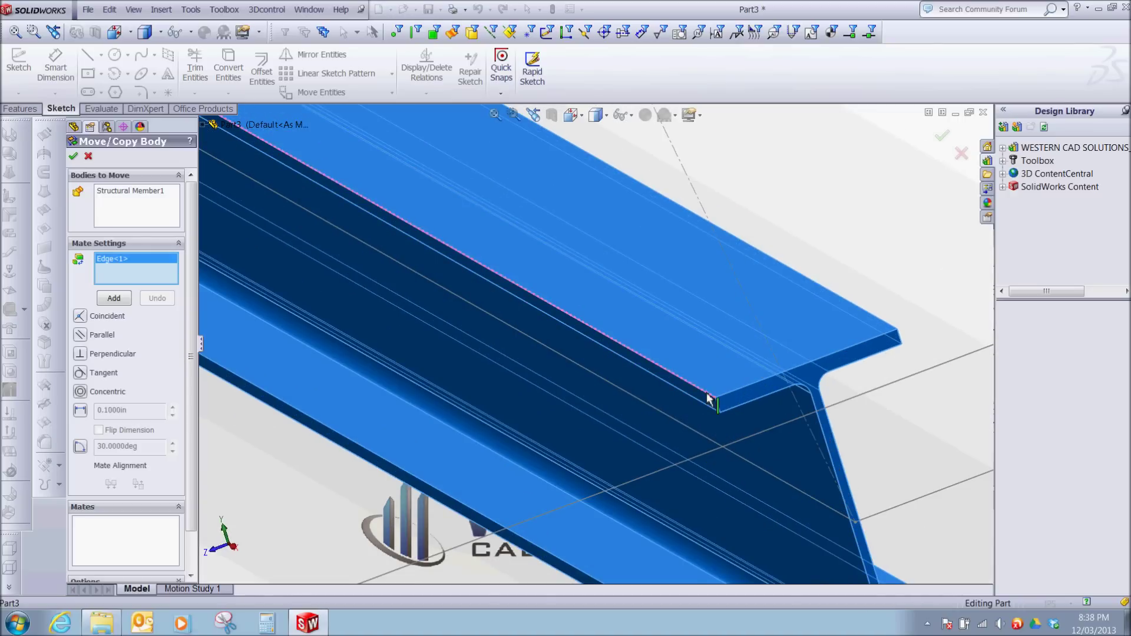
scroll(821, 512, up, 5)
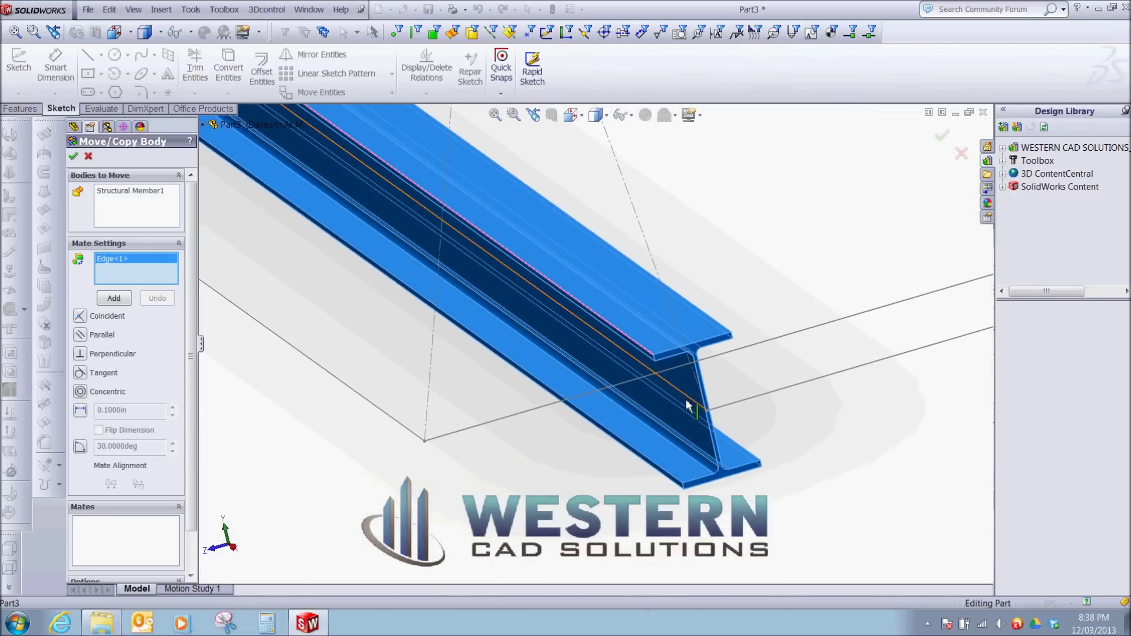
click(689, 406)
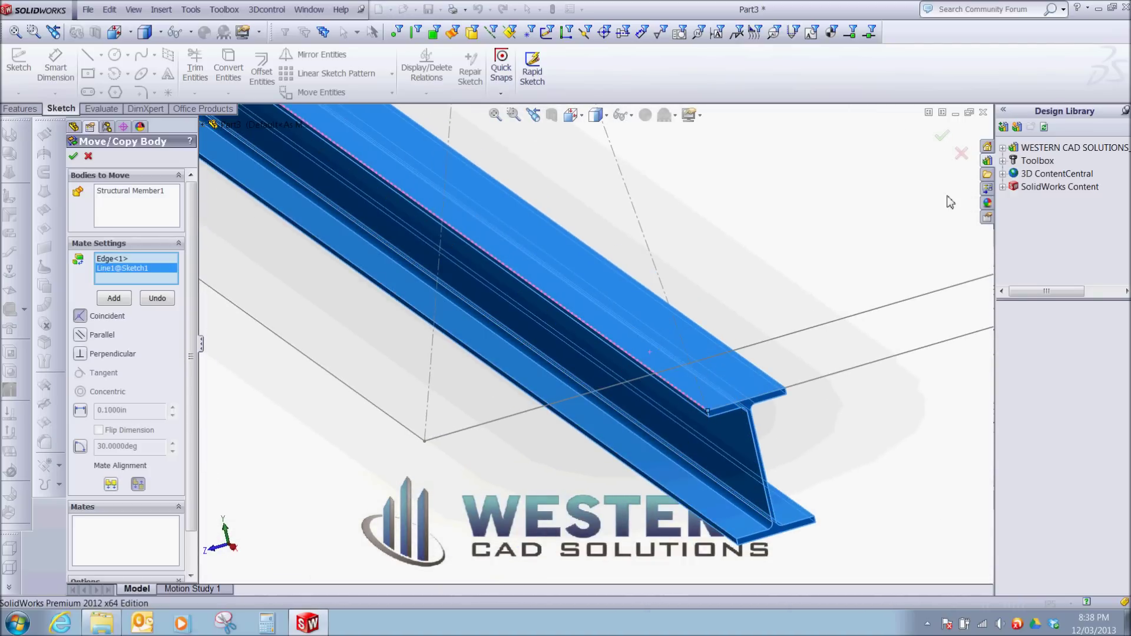
click(941, 139)
Roll the model forward past the last mirror feature to restore all suppressed features.
scroll(592, 372, up, 4)
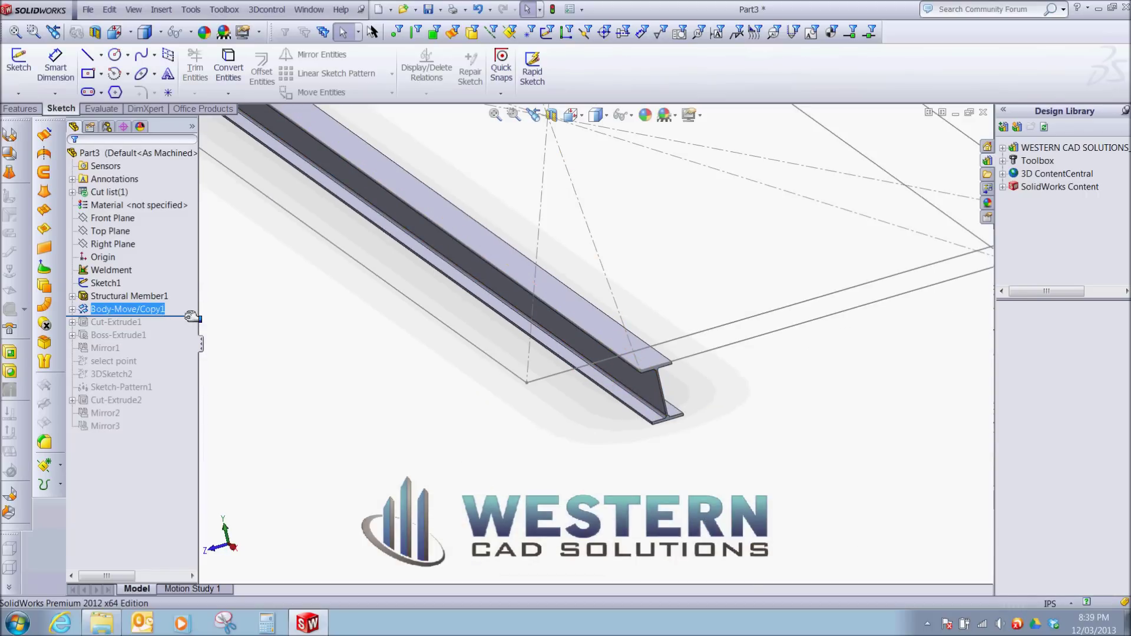
drag(191, 317, 172, 416)
scroll(553, 428, up, 3)
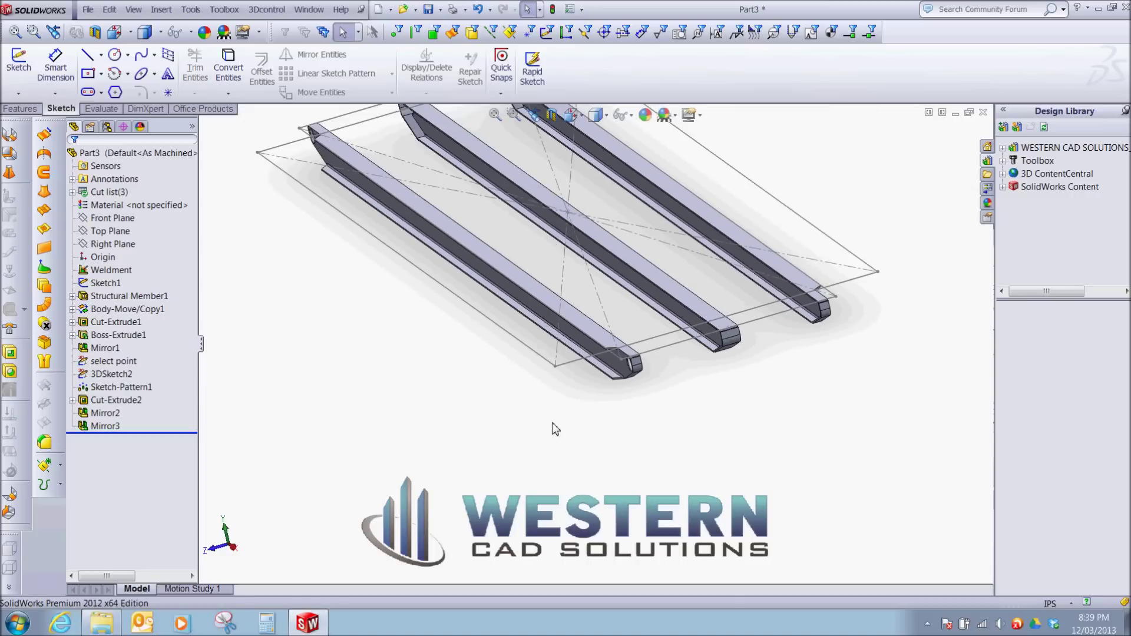
middle_drag(553, 429, 577, 418)
Change the structural member's size to W12x079.
click(159, 309)
click(124, 296)
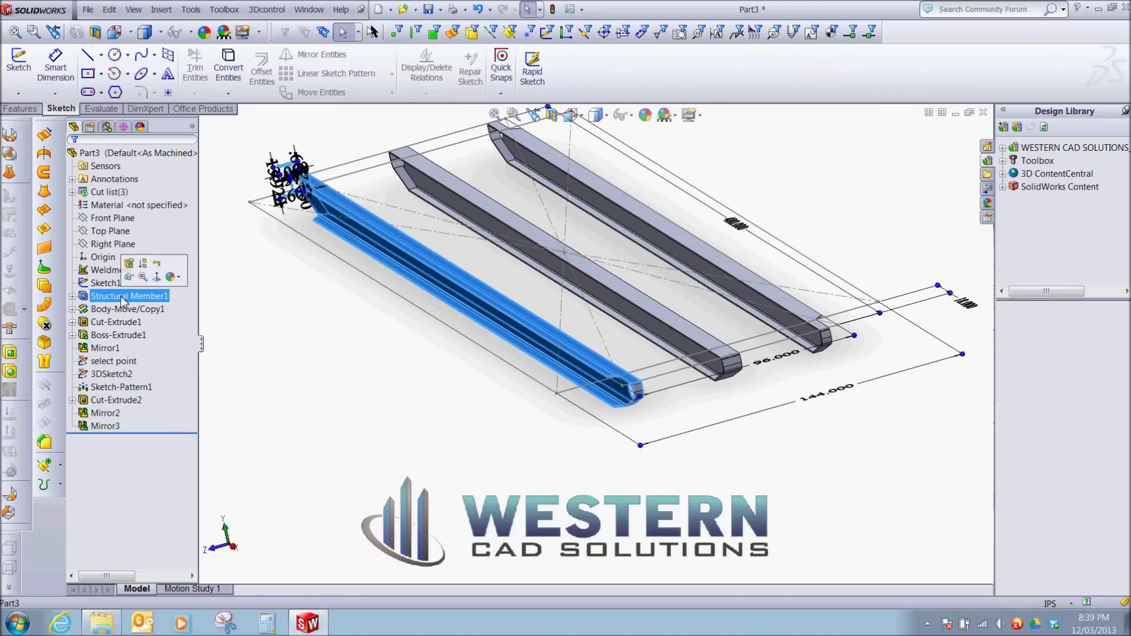
click(135, 272)
click(136, 316)
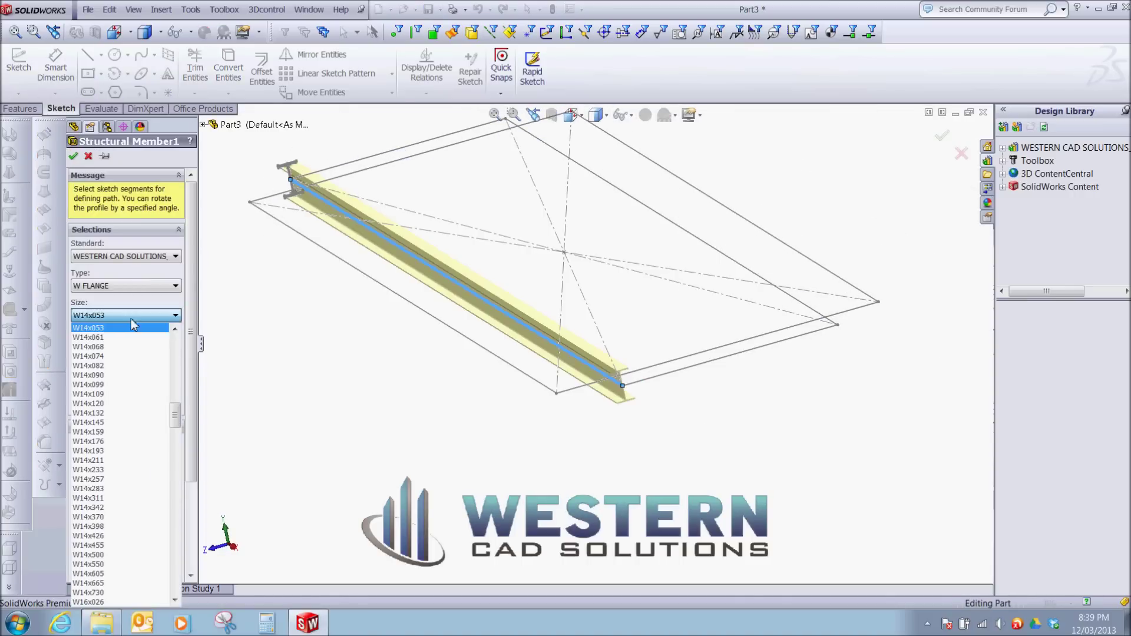
drag(176, 424, 175, 401)
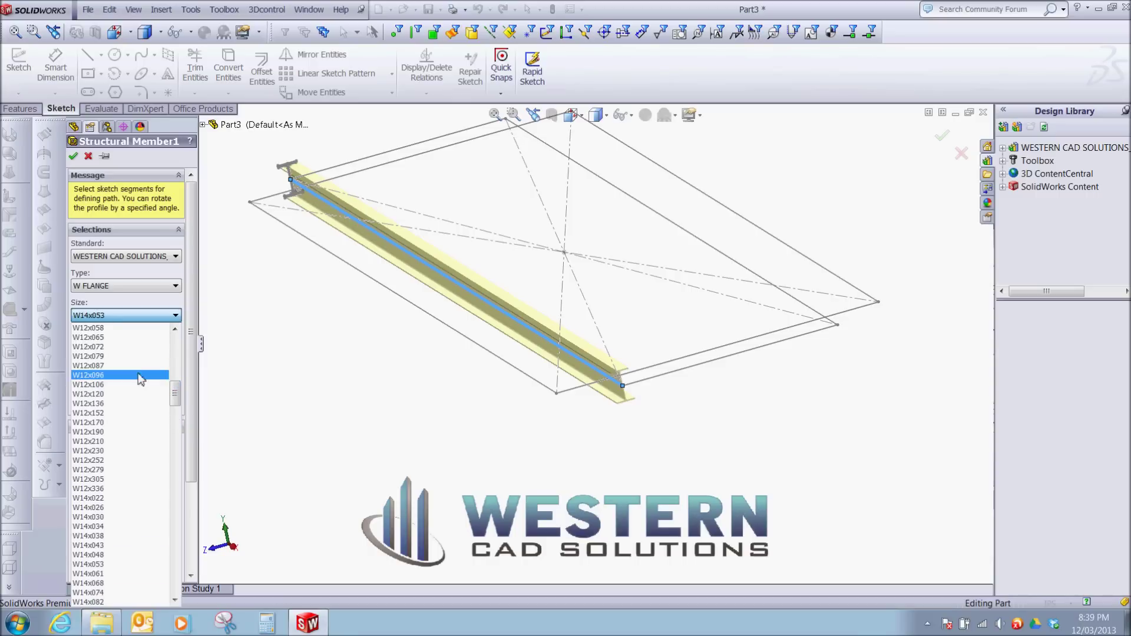
click(142, 356)
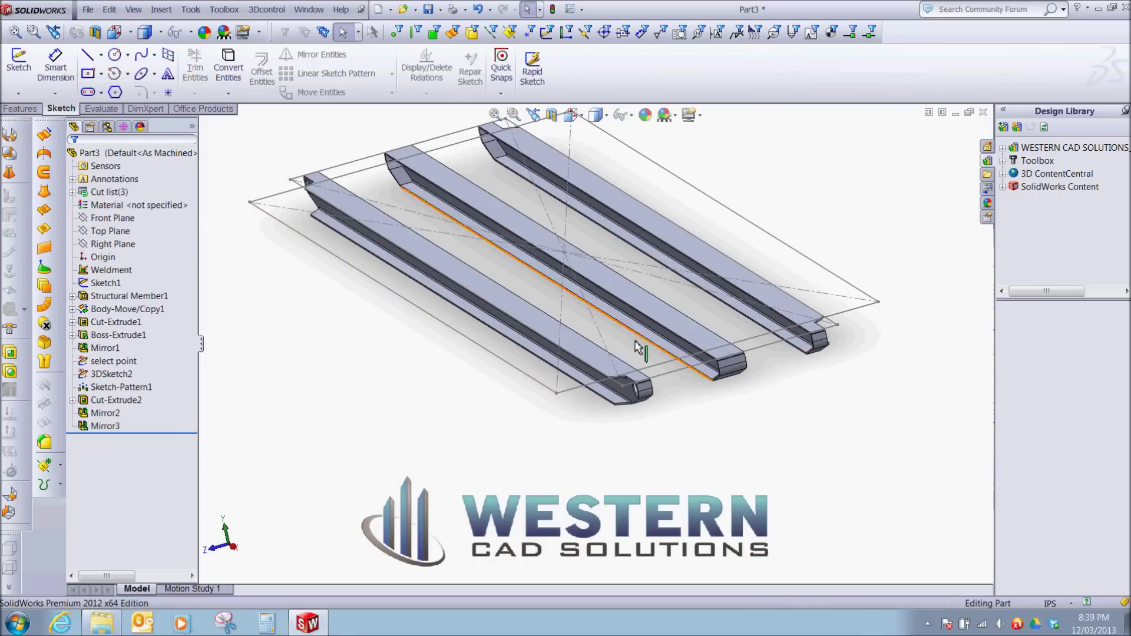
Free the 3DSketch2 point from its midpoint relation and move it along the end line toward the original beam.
middle_drag(563, 264, 708, 414)
scroll(766, 440, down, 5)
mouse_move(766, 440)
middle_down()
mouse_move(702, 430)
mouse_move(762, 394)
mouse_move(775, 344)
mouse_move(831, 306)
mouse_move(836, 353)
mouse_move(813, 412)
mouse_move(777, 433)
middle_up()
scroll(756, 417, up, 3)
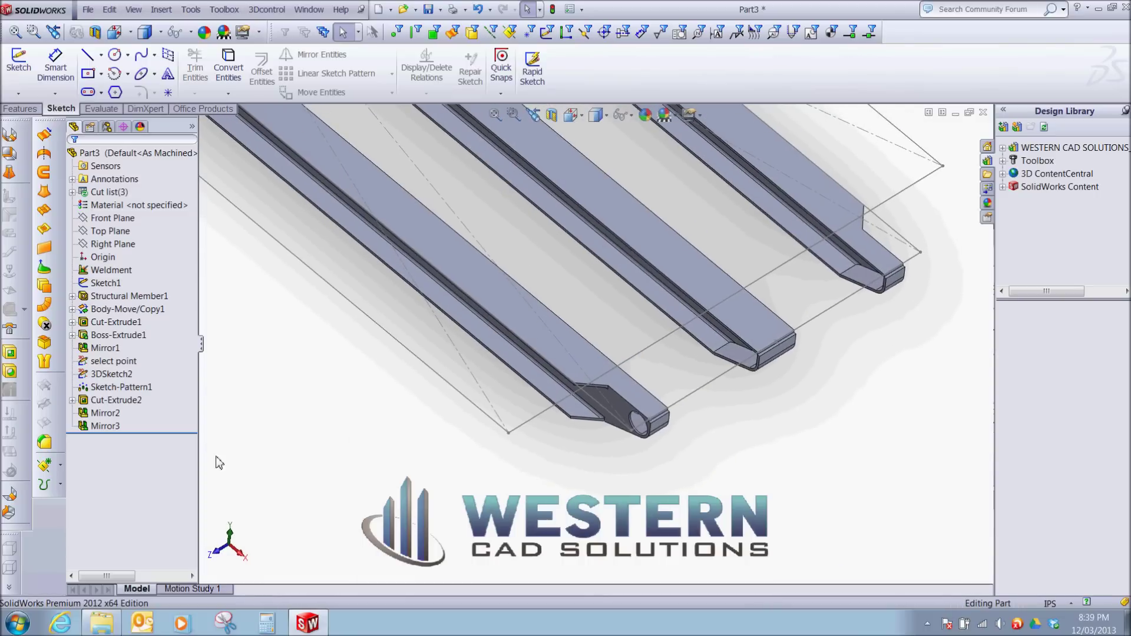
click(114, 387)
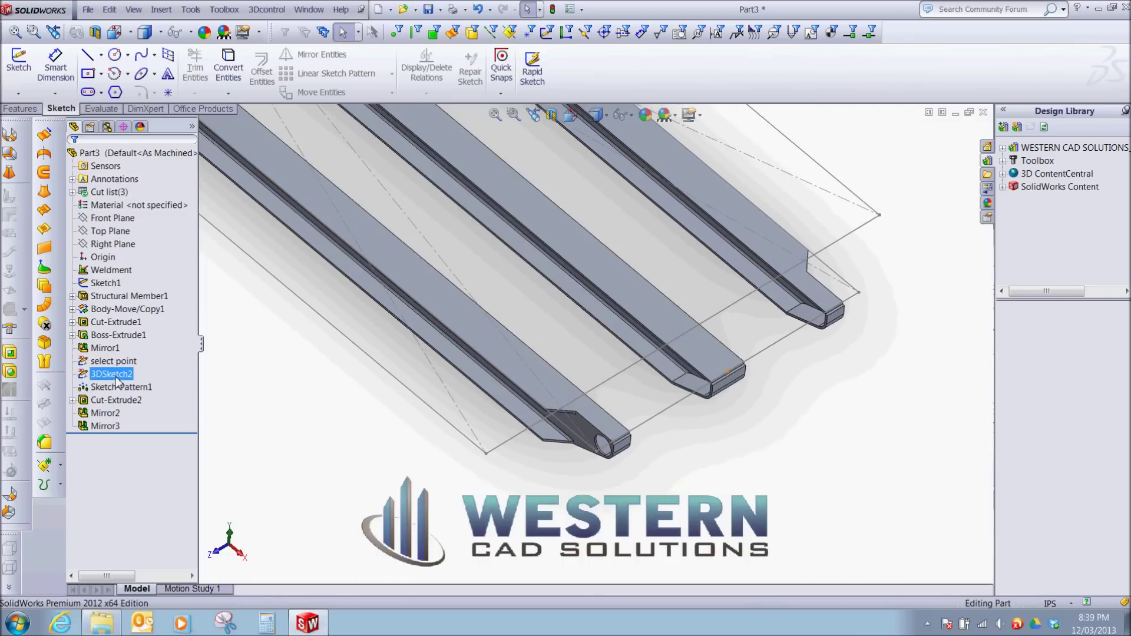
click(112, 374)
click(124, 351)
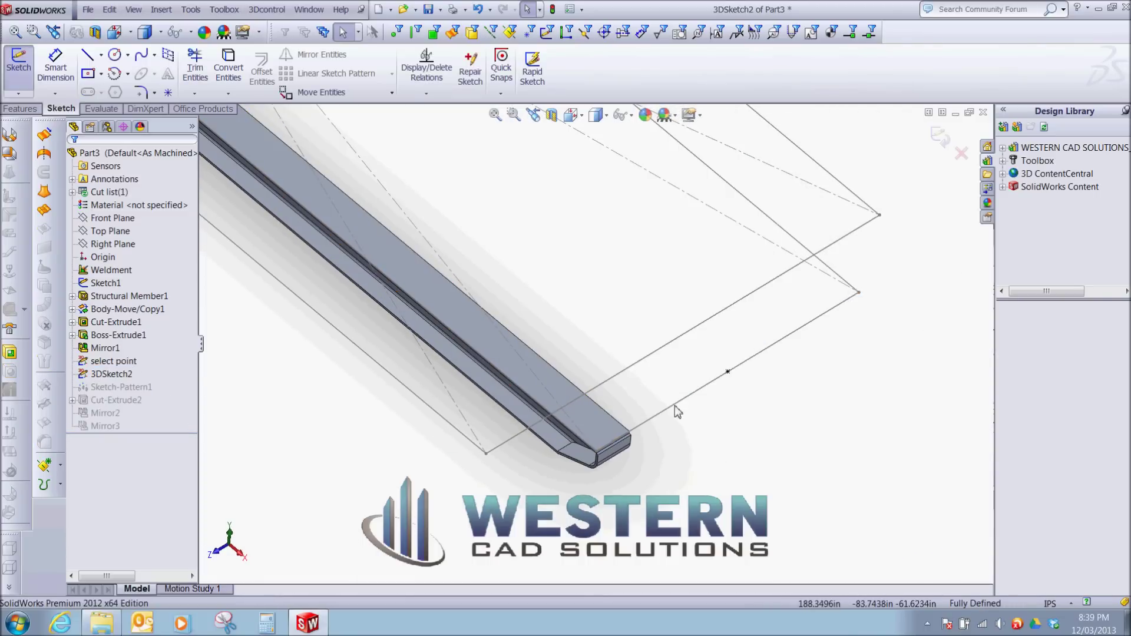
click(728, 372)
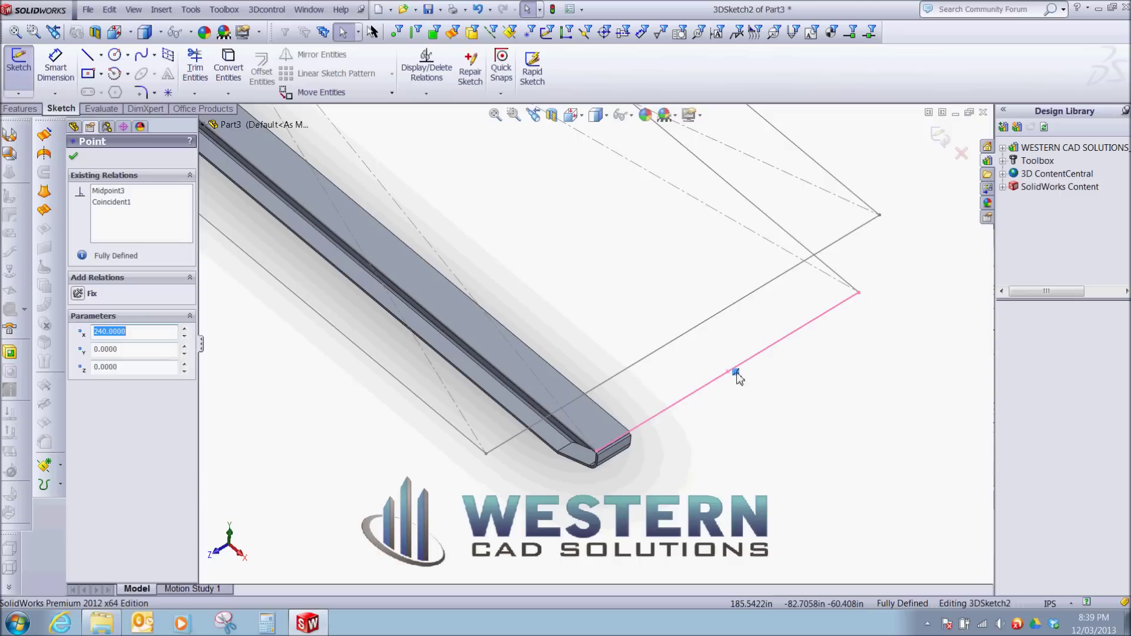
click(731, 381)
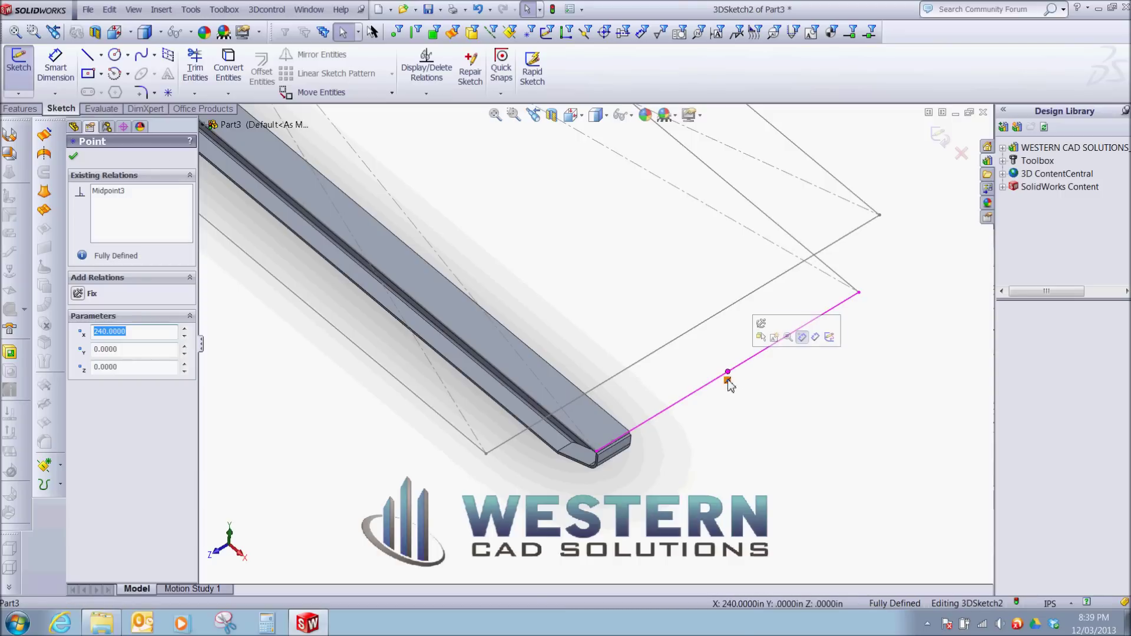
drag(731, 380, 688, 399)
click(726, 420)
Add a second point on the far half of the end line in 3DSketch2 and finish the sketch to update the beam pattern.
key(s)
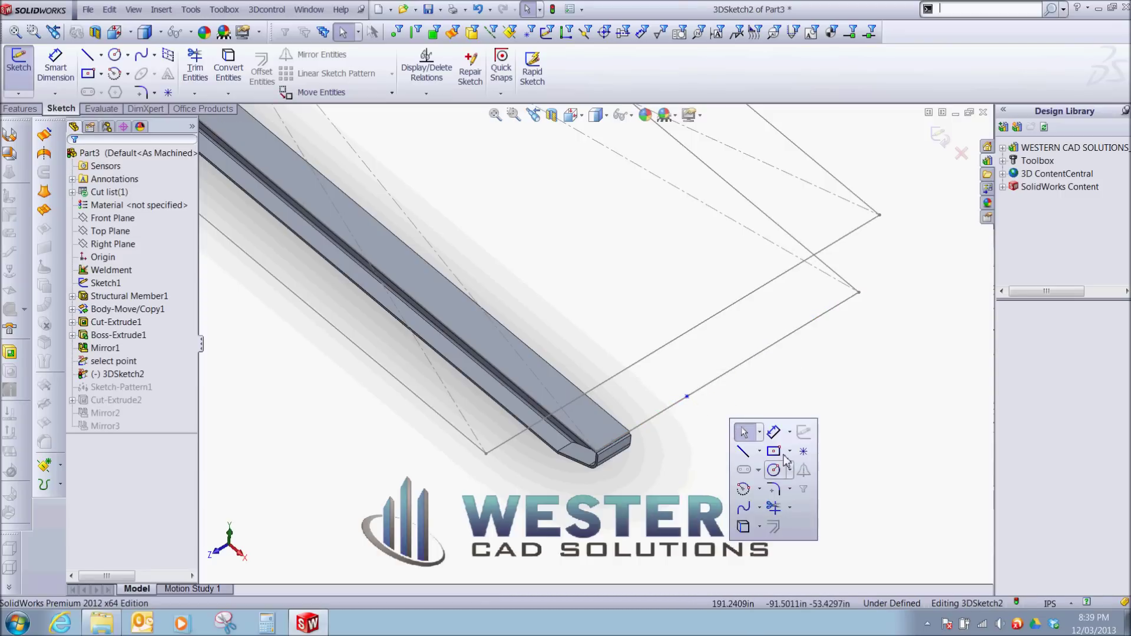
click(803, 453)
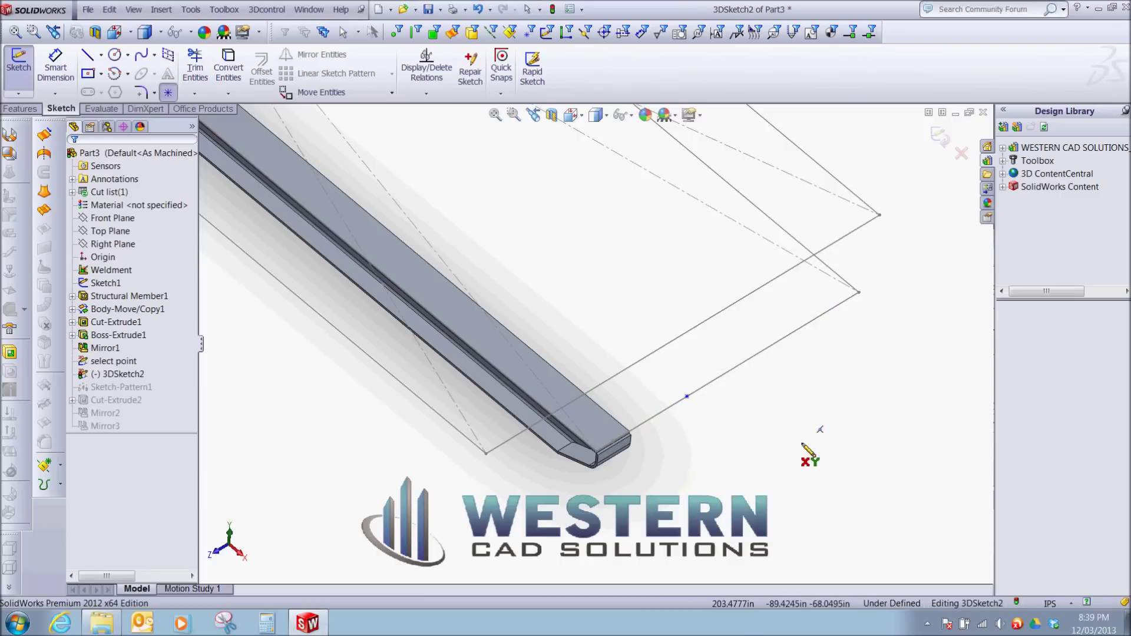
click(769, 347)
key(Escape)
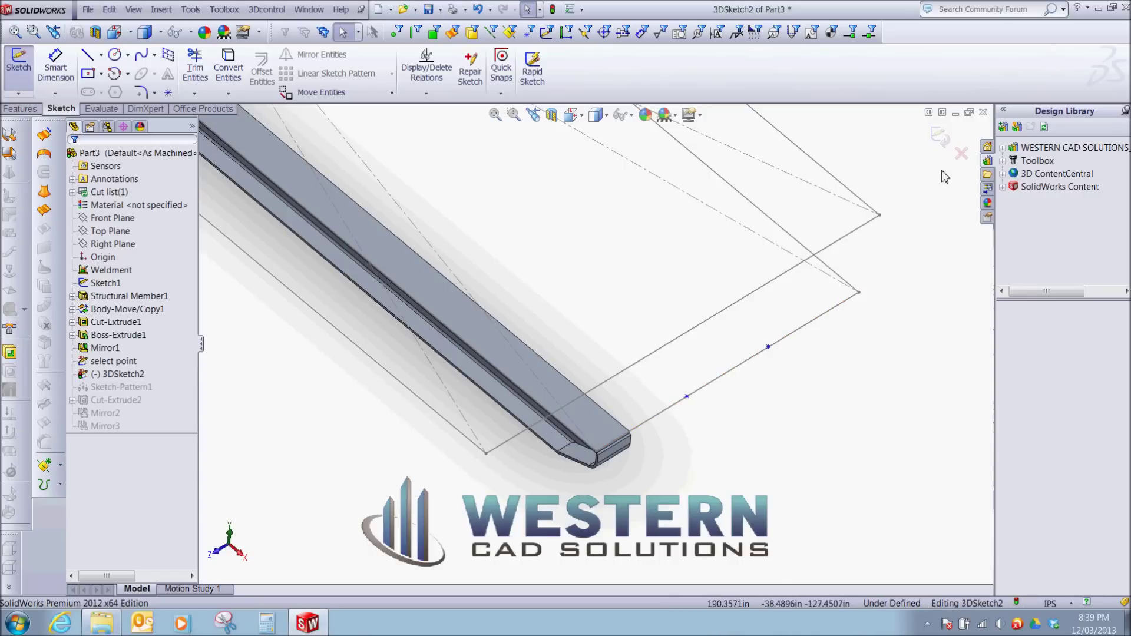
click(941, 137)
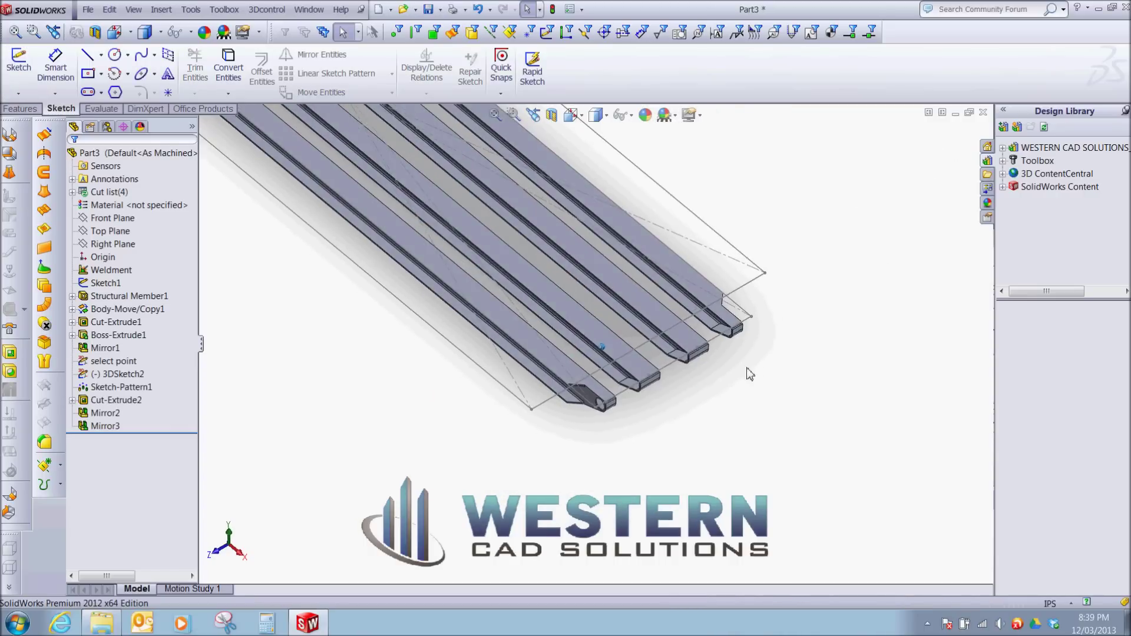
middle_drag(747, 369, 832, 447)
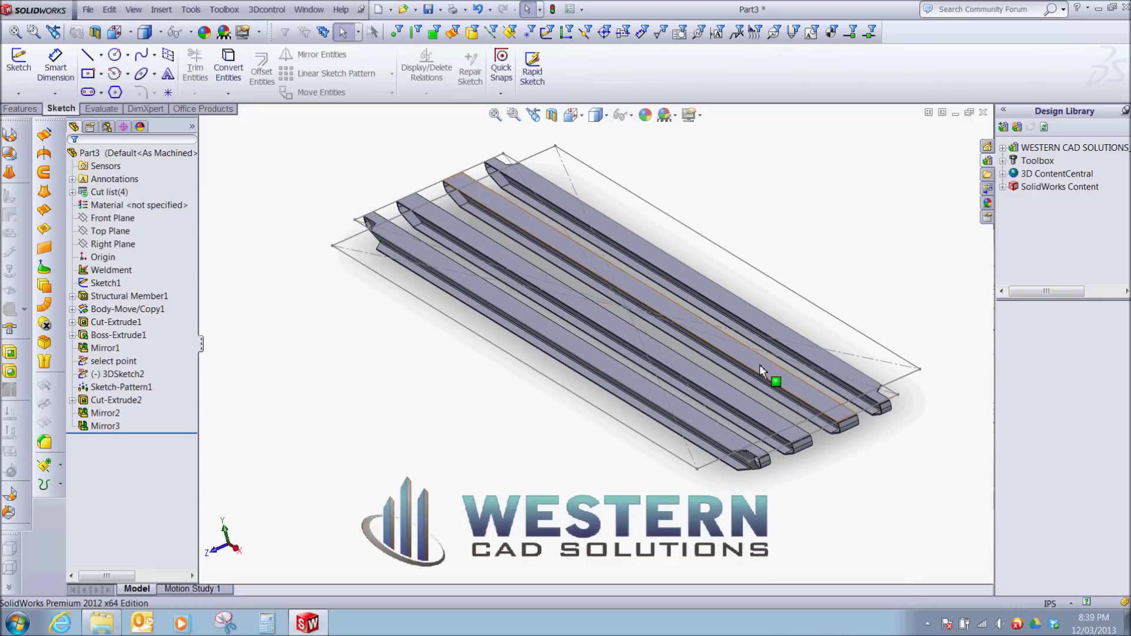
scroll(690, 361, up, 2)
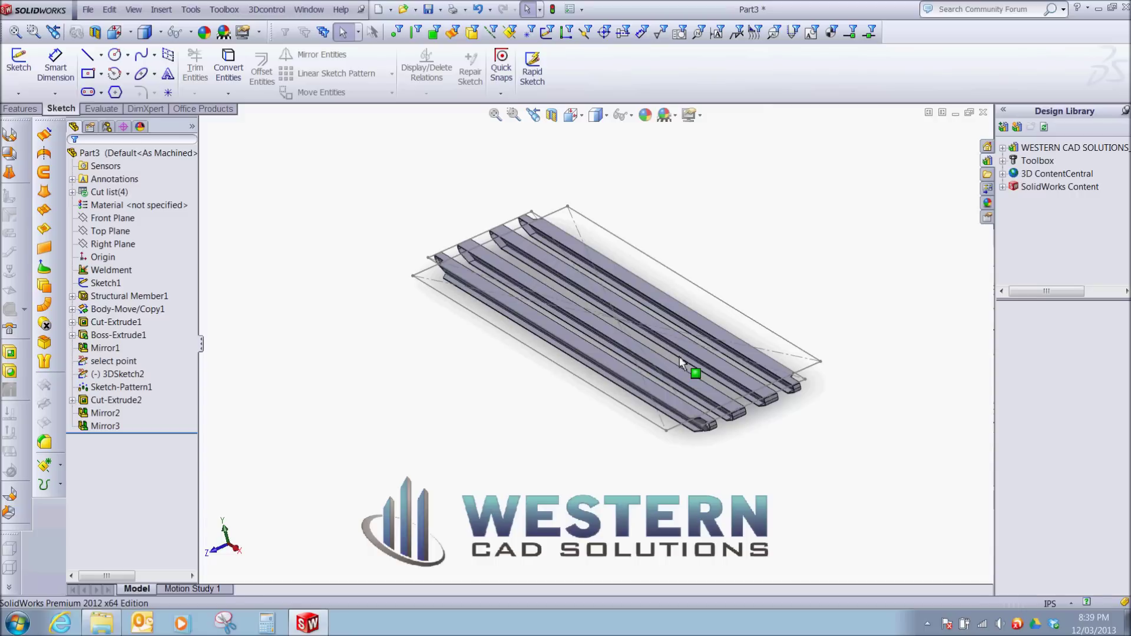